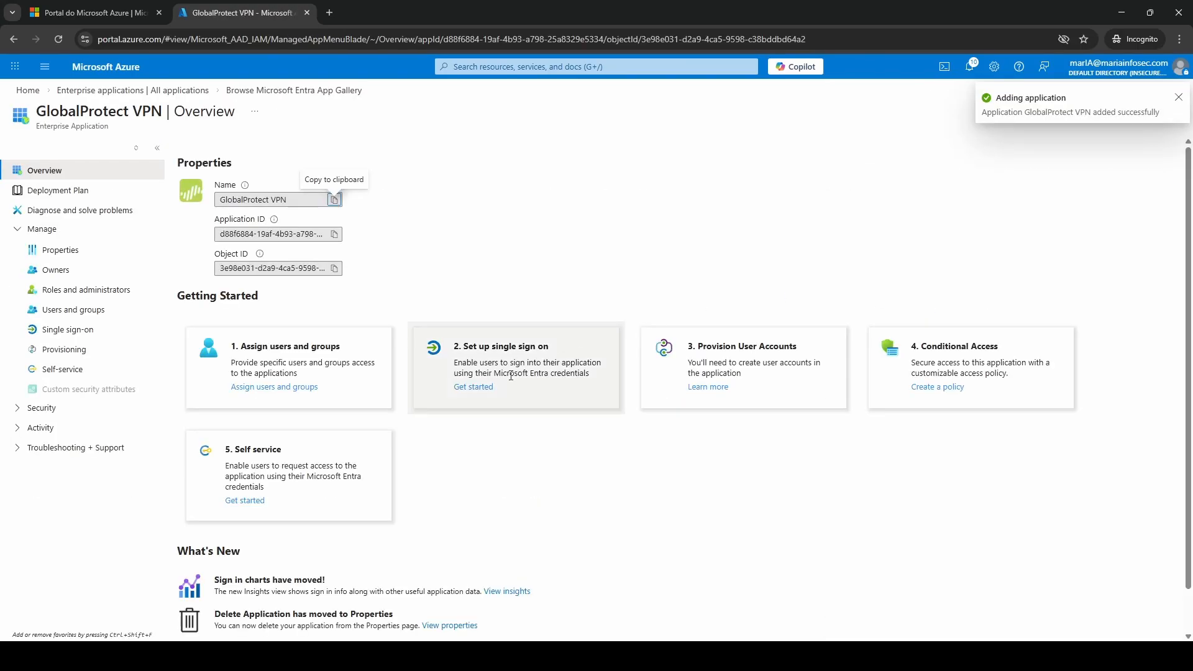
{"action": "left_click", "coordinate": [474, 387]}
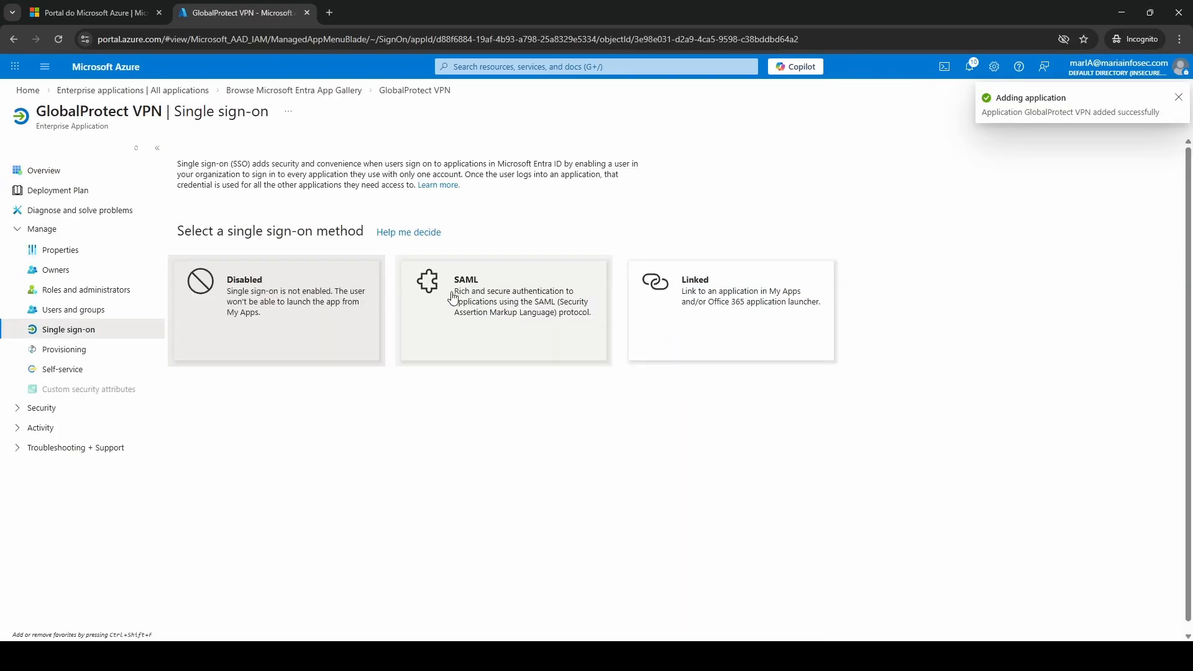
{"action": "left_click", "coordinate": [454, 298]}
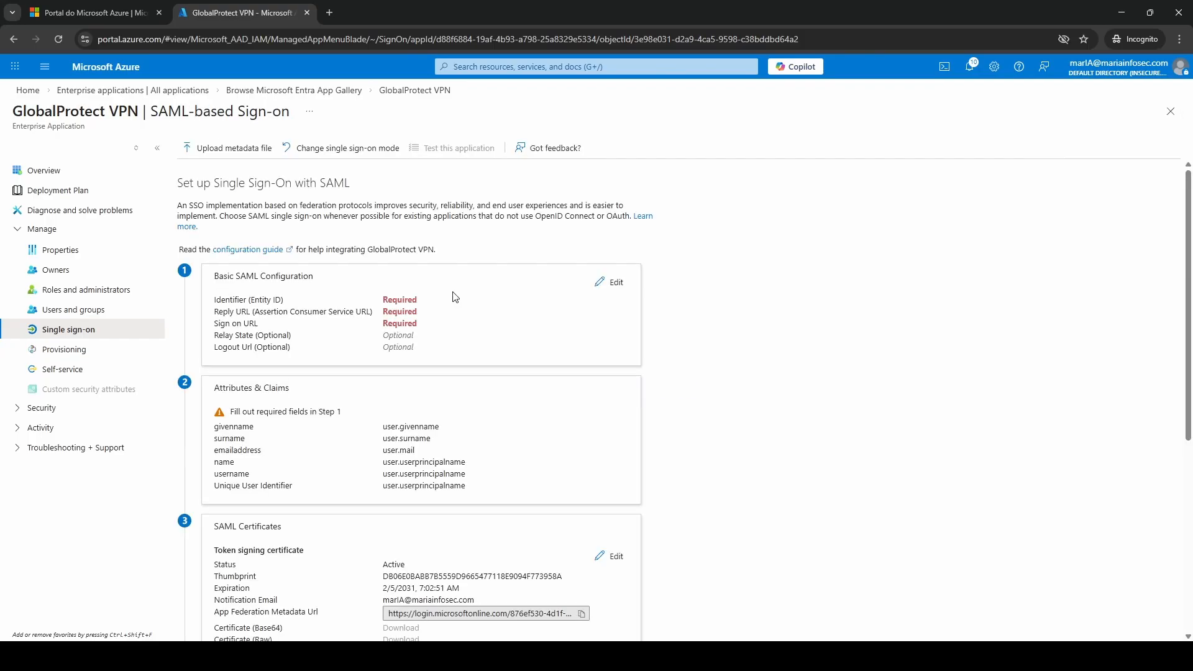
{"action": "left_click", "coordinate": [612, 284]}
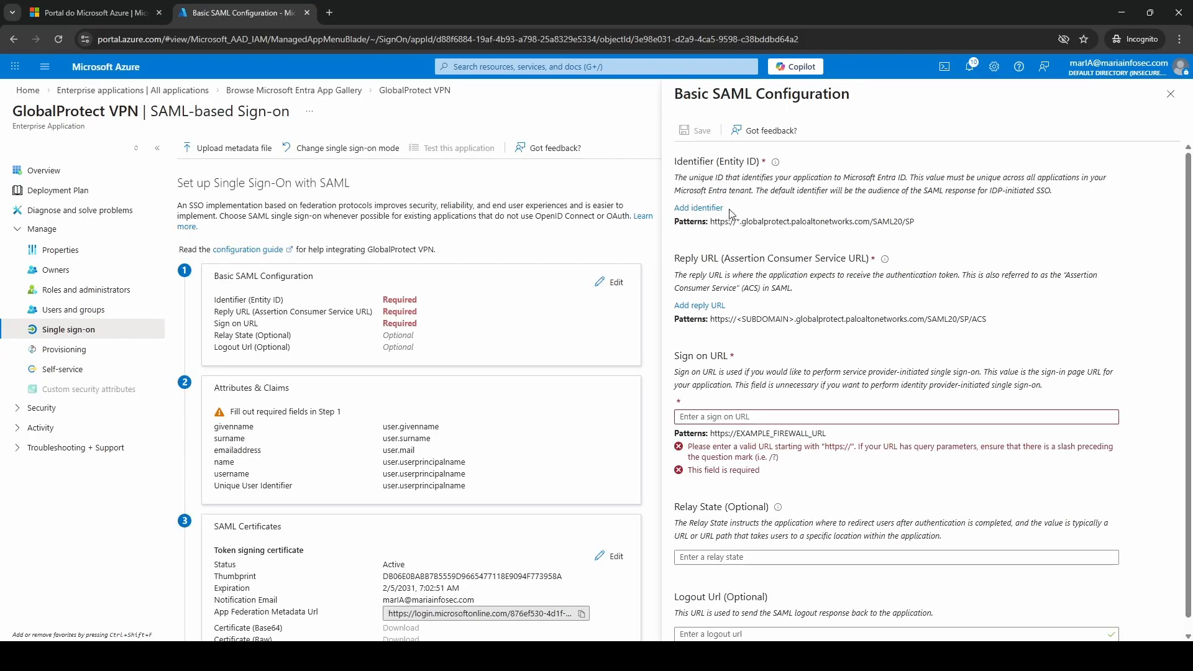
{"action": "left_click", "coordinate": [708, 209]}
{"action": "type", "text": "https://vpn.mariainfosec.com:443/SAML20/SP"}
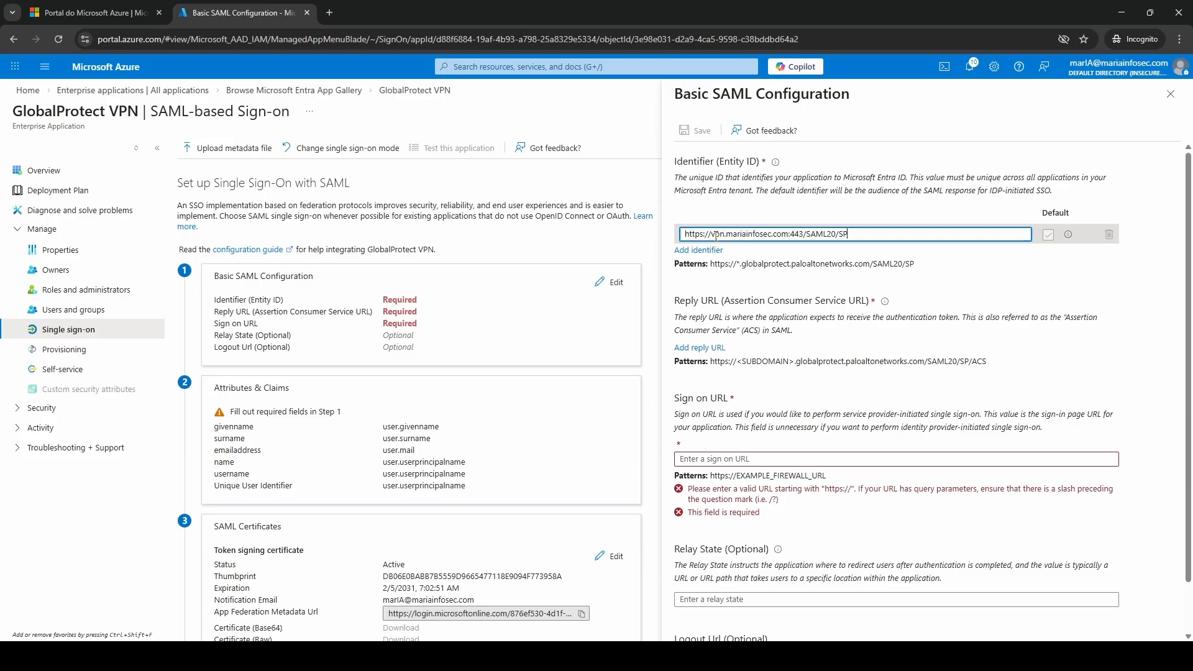
{"action": "left_click", "coordinate": [720, 348]}
{"action": "type", "text": "https://vpn.mariainfosec.com:443/SAML20/SP"}
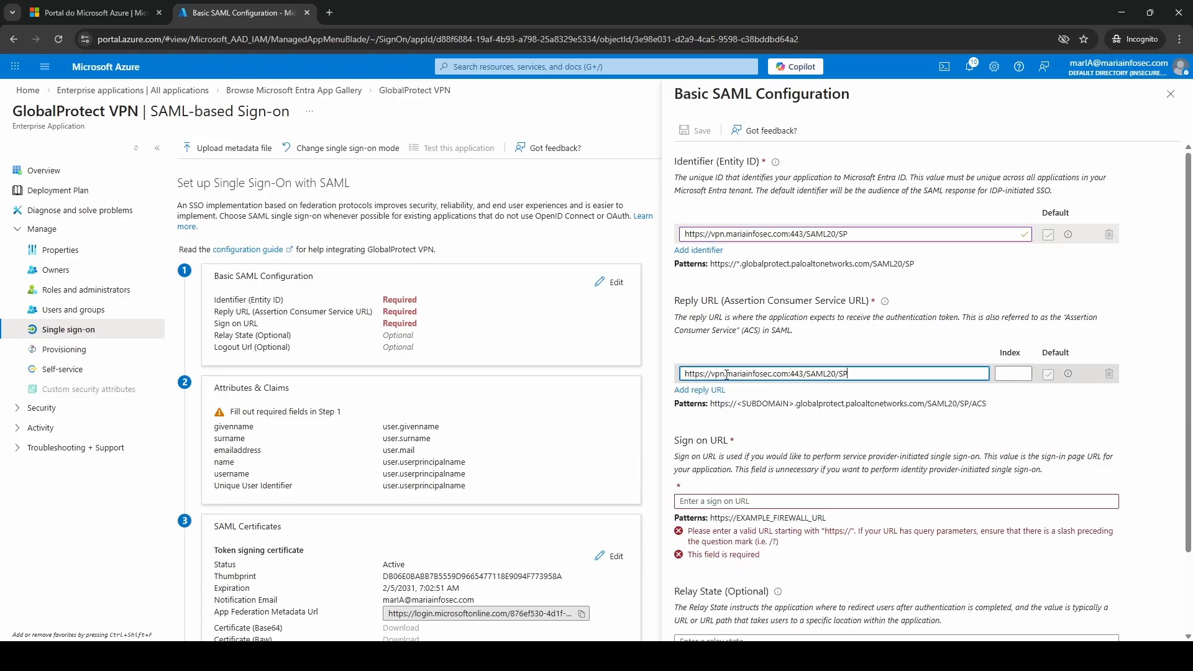
{"action": "type", "text": "/ACS"}
{"action": "left_click", "coordinate": [726, 500]}
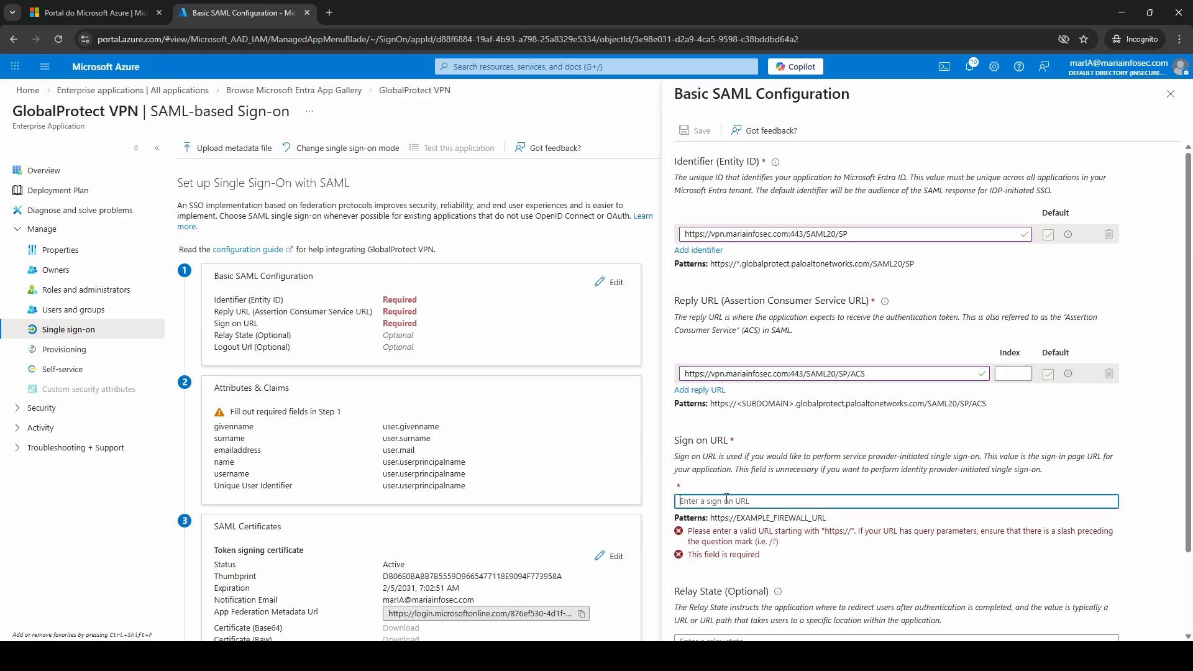
{"action": "type", "text": "https://vpn.mariainfosec.com:443/SAML20/SP"}
{"action": "left_click_drag", "start_coordinate": [803, 502], "coordinate": [890, 500]}
{"action": "key", "text": "BackSpace"}
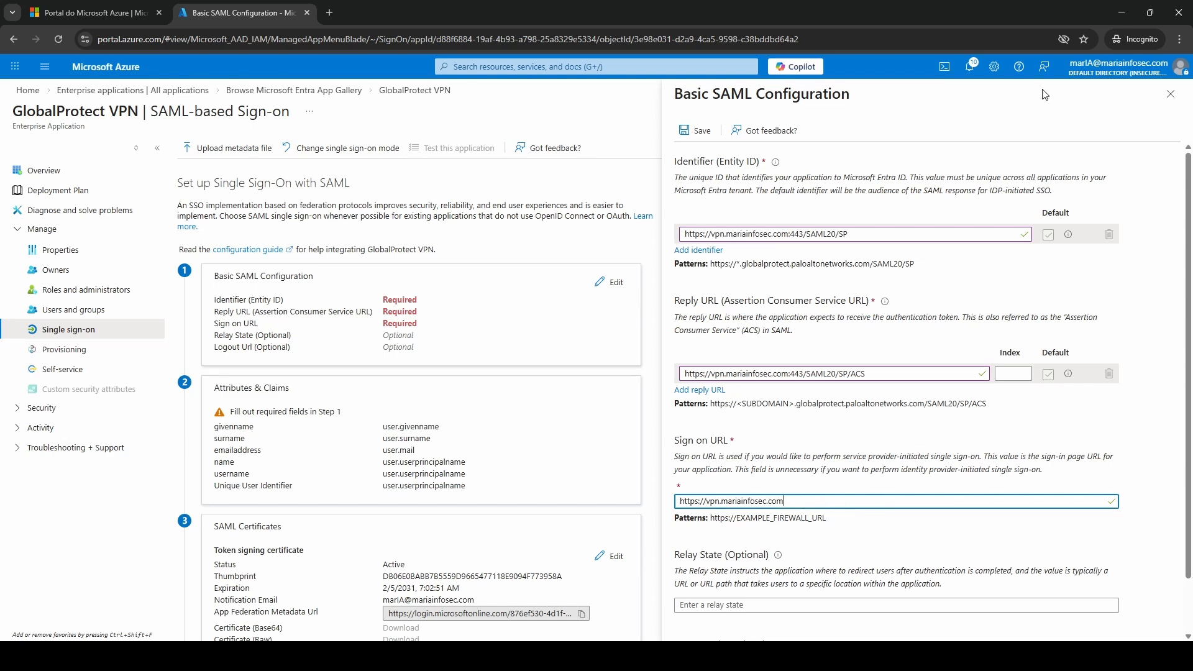
Save and close the Basic SAML Configuration, and download the Federation Metadata XML
{"action": "left_click", "coordinate": [702, 129]}
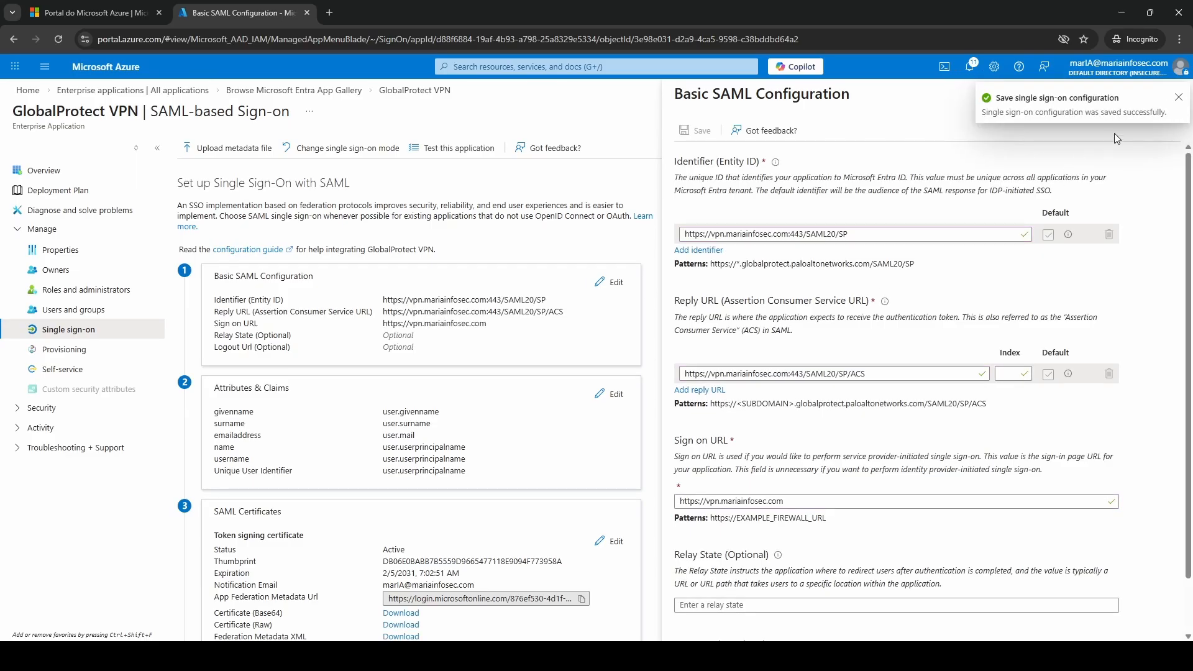
{"action": "left_click", "coordinate": [1178, 98]}
{"action": "left_click", "coordinate": [1172, 98]}
{"action": "scroll", "coordinate": [524, 423], "scroll_direction": "down", "scroll_amount": 6}
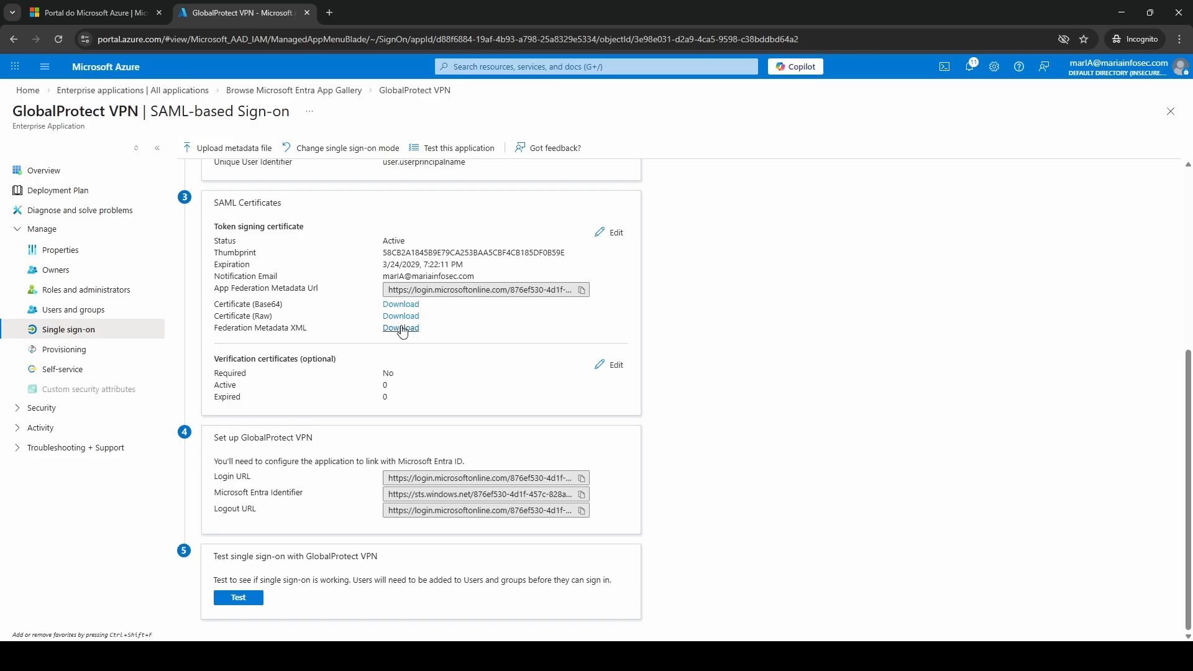
{"action": "left_click", "coordinate": [402, 328]}
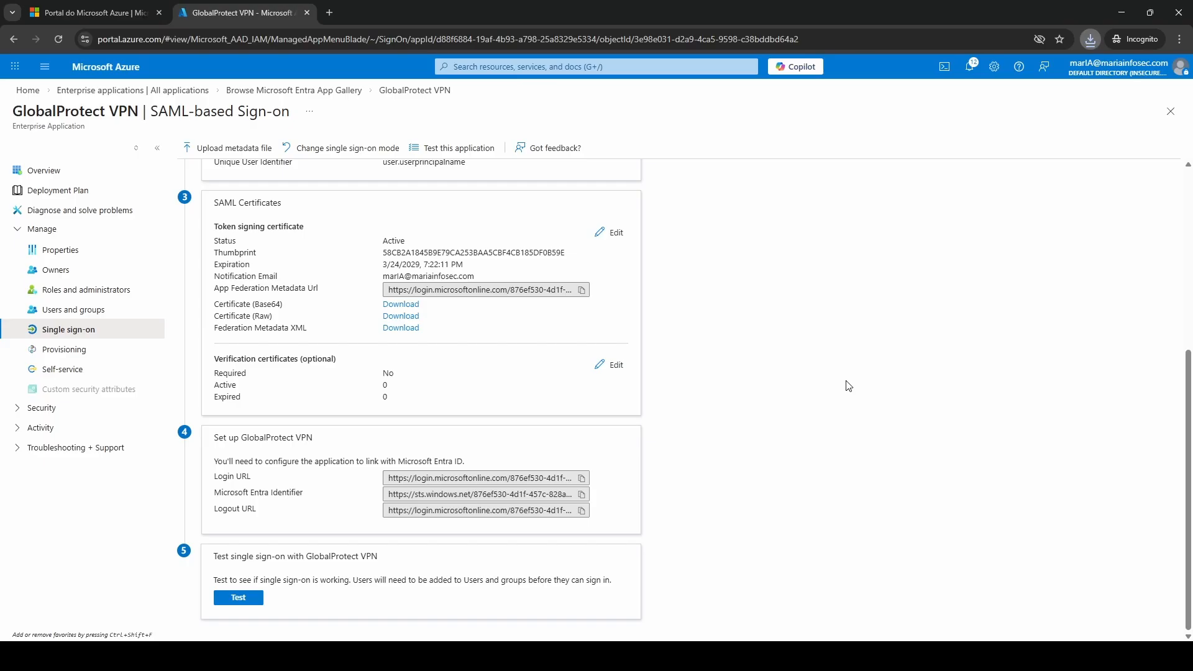
Assign the signed-in user's own account to the GlobalProtect VPN application
{"action": "left_click", "coordinate": [62, 310]}
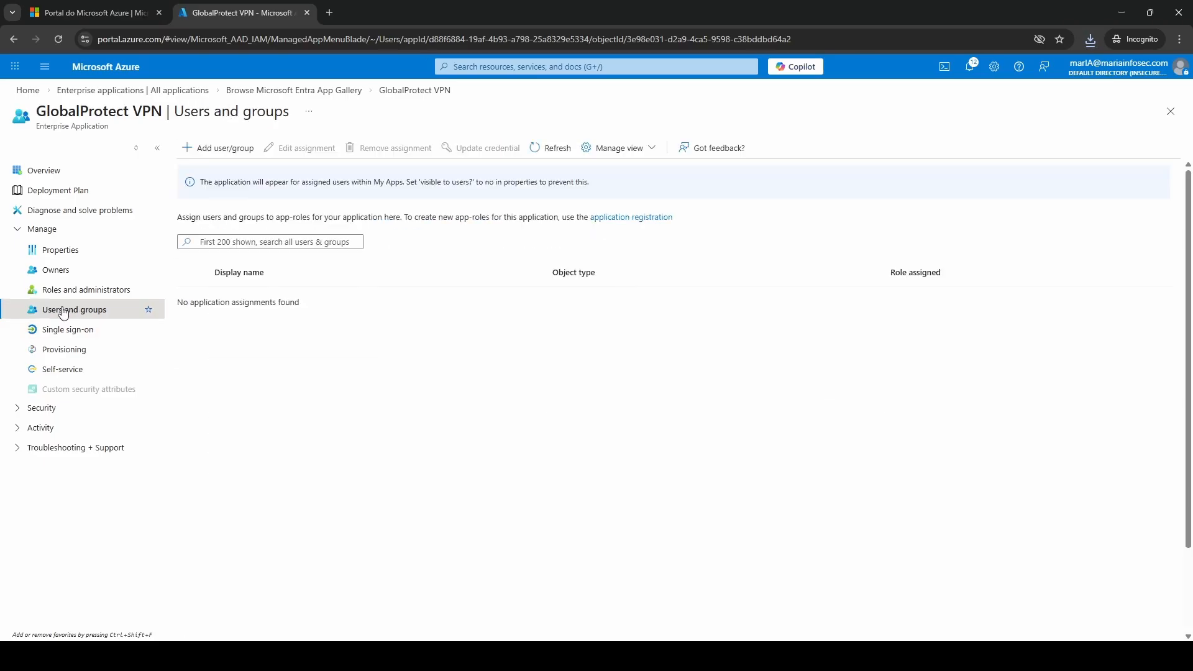
{"action": "left_click", "coordinate": [227, 148]}
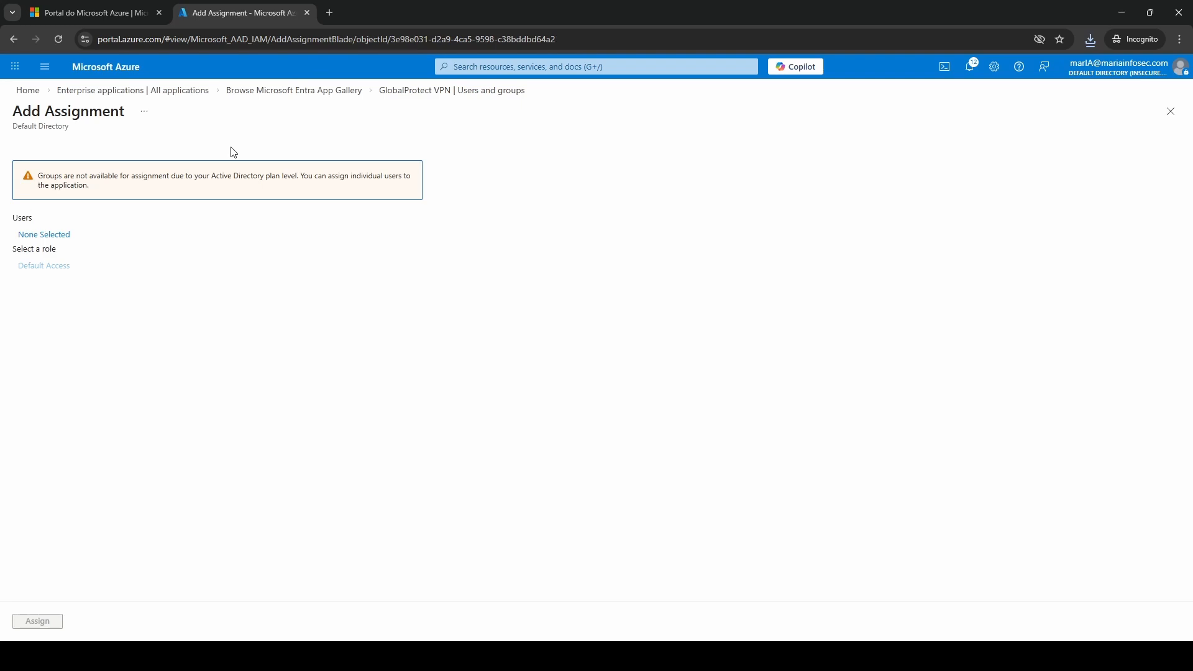
{"action": "left_click", "coordinate": [45, 238]}
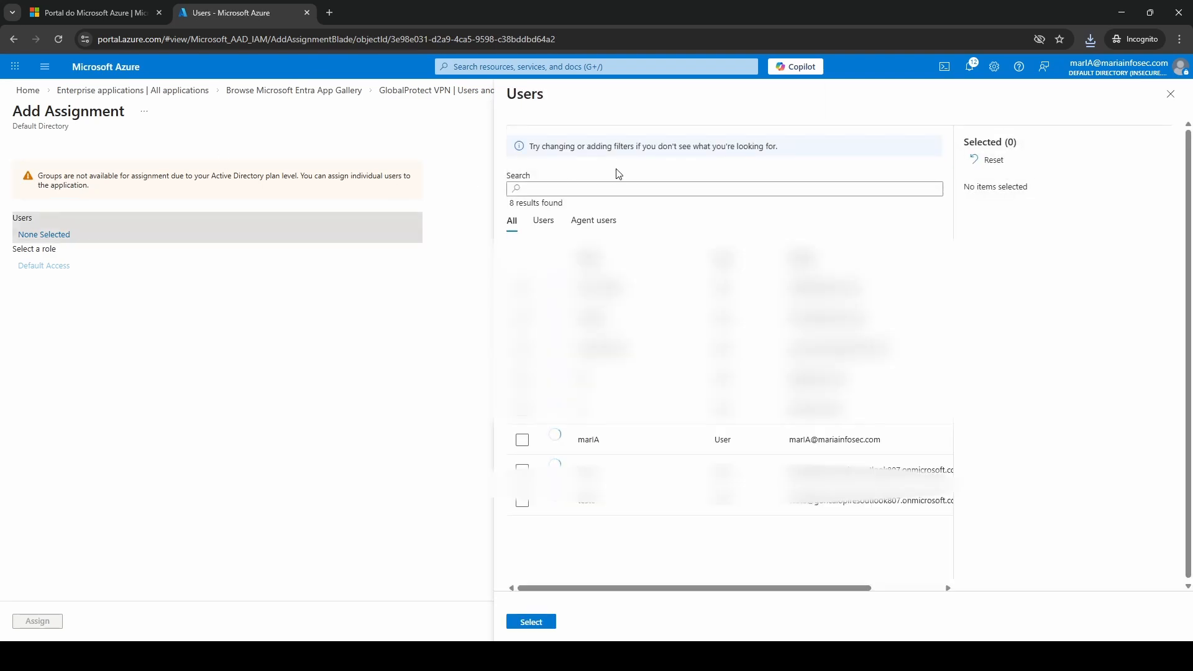
{"action": "left_click", "coordinate": [521, 440]}
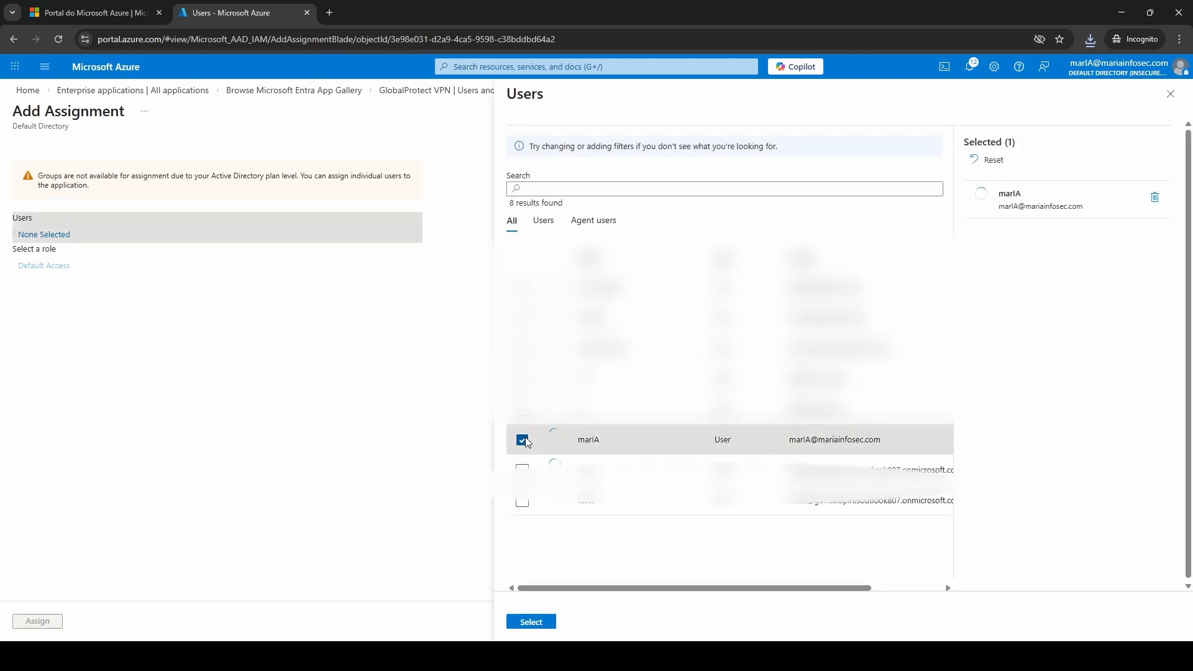
{"action": "left_click", "coordinate": [531, 622]}
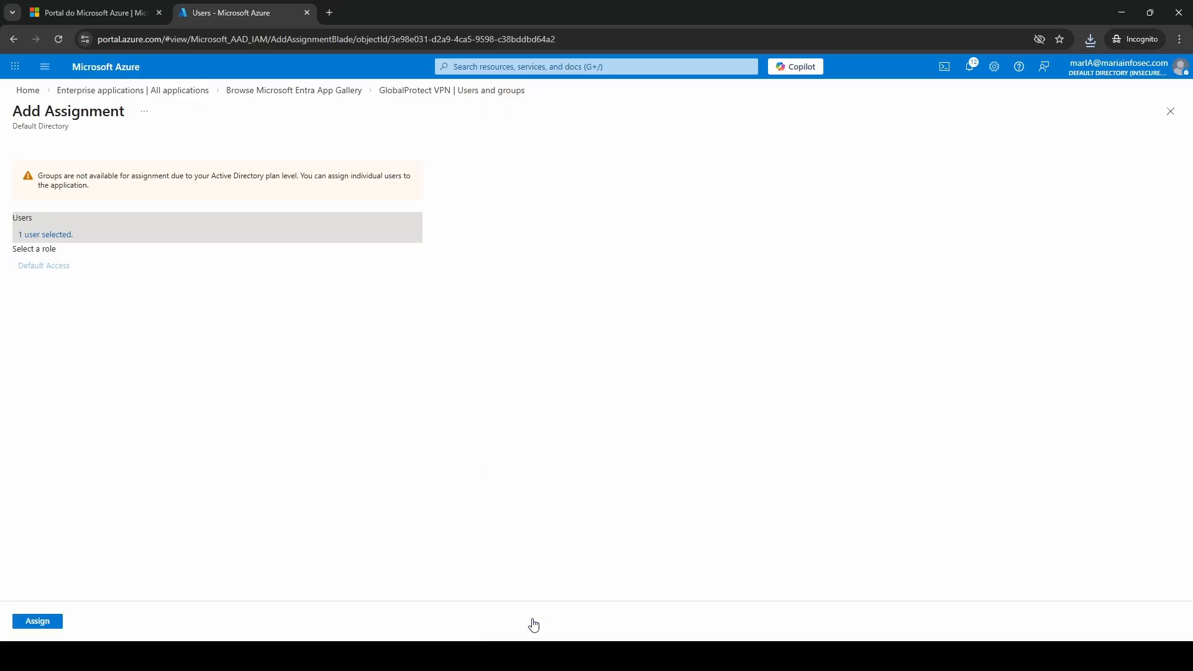
{"action": "left_click", "coordinate": [48, 627]}
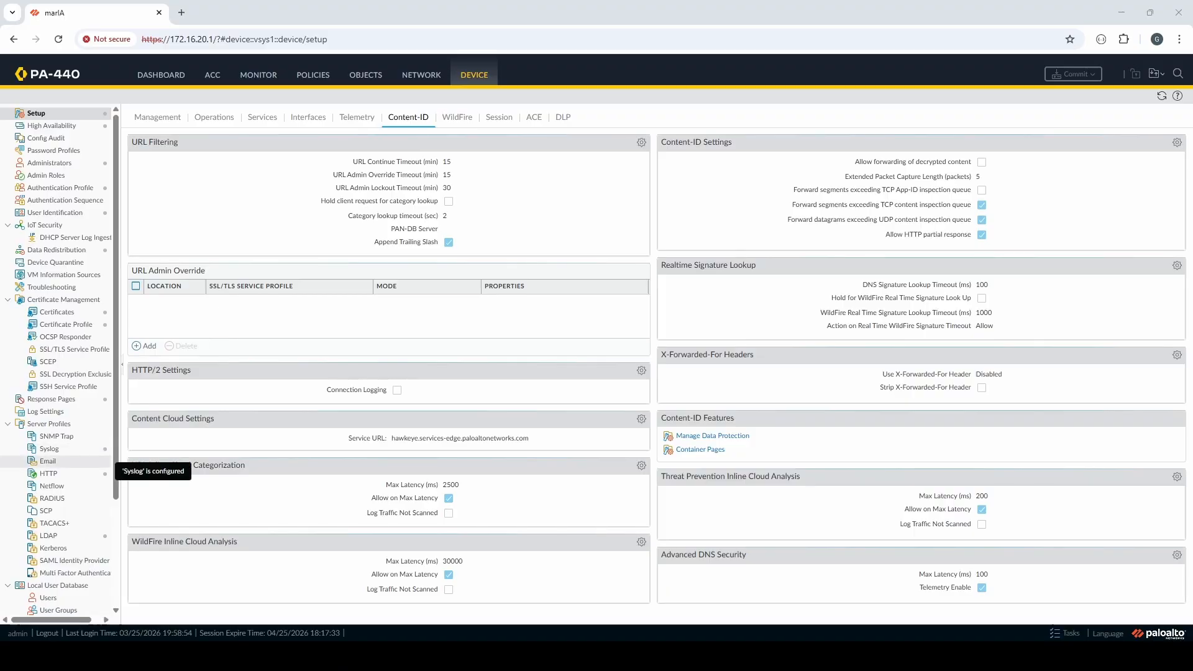
In the PA-440 firewall's web interface, import a SAML Identity Provider server profile named "EntraID SAML" from the metadata file GlobalProtect VPN.xml
{"action": "scroll", "coordinate": [56, 435], "scroll_direction": "down", "scroll_amount": 5}
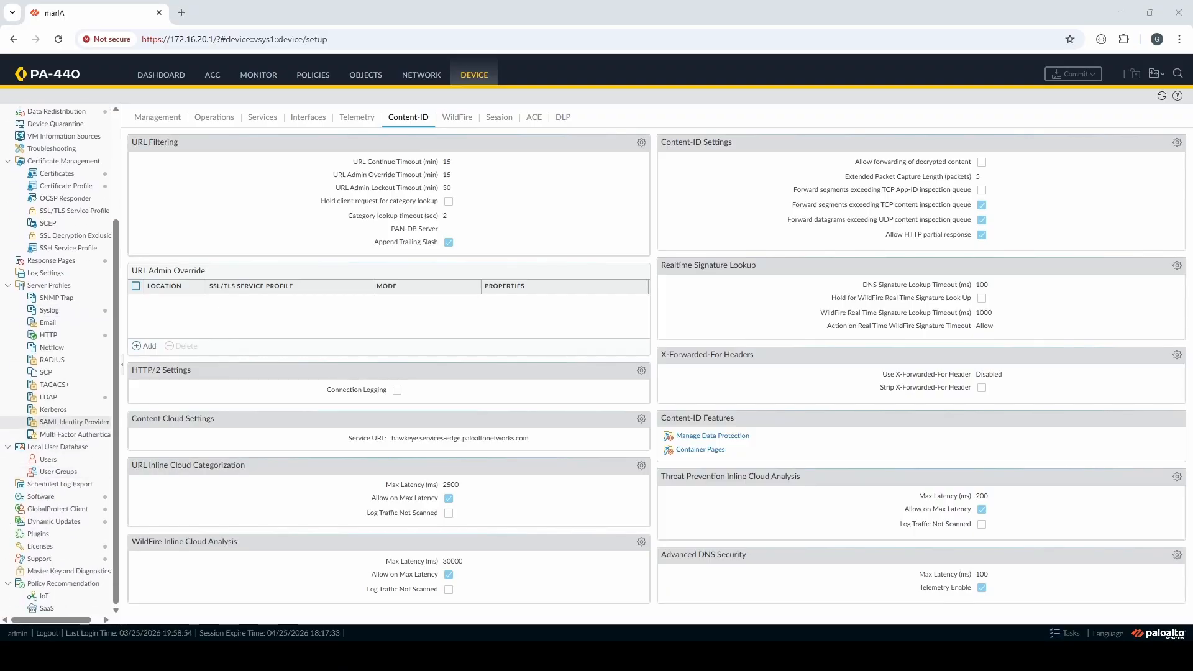
{"action": "left_click", "coordinate": [71, 423]}
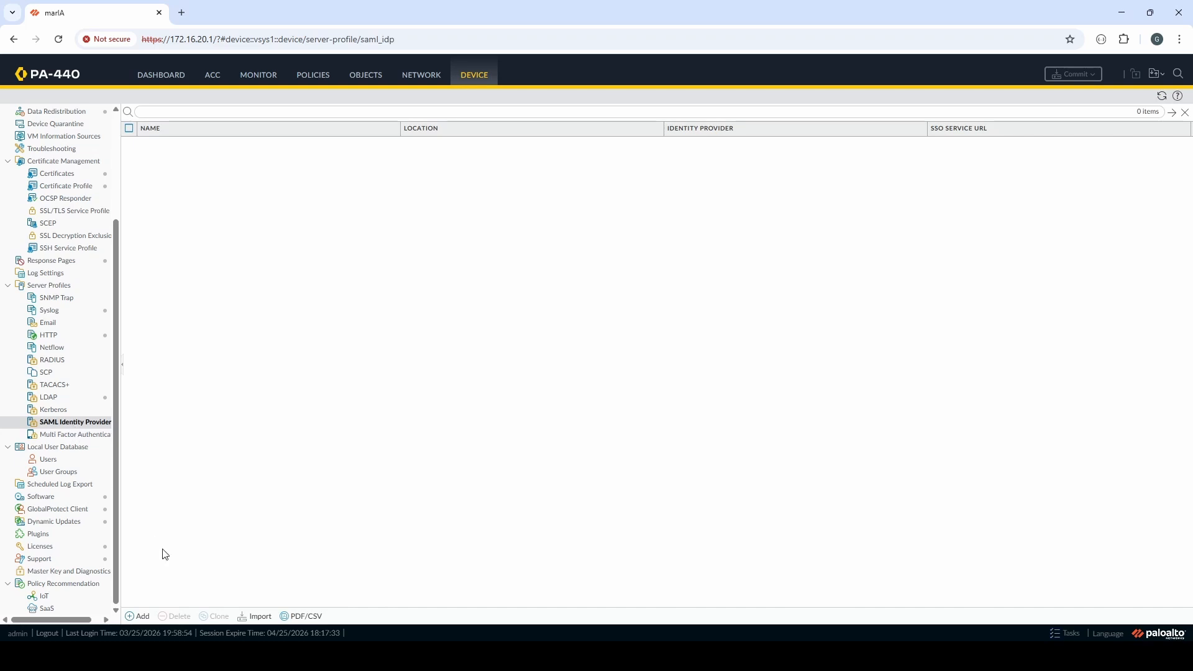
{"action": "left_click", "coordinate": [257, 616]}
{"action": "left_click", "coordinate": [635, 292]}
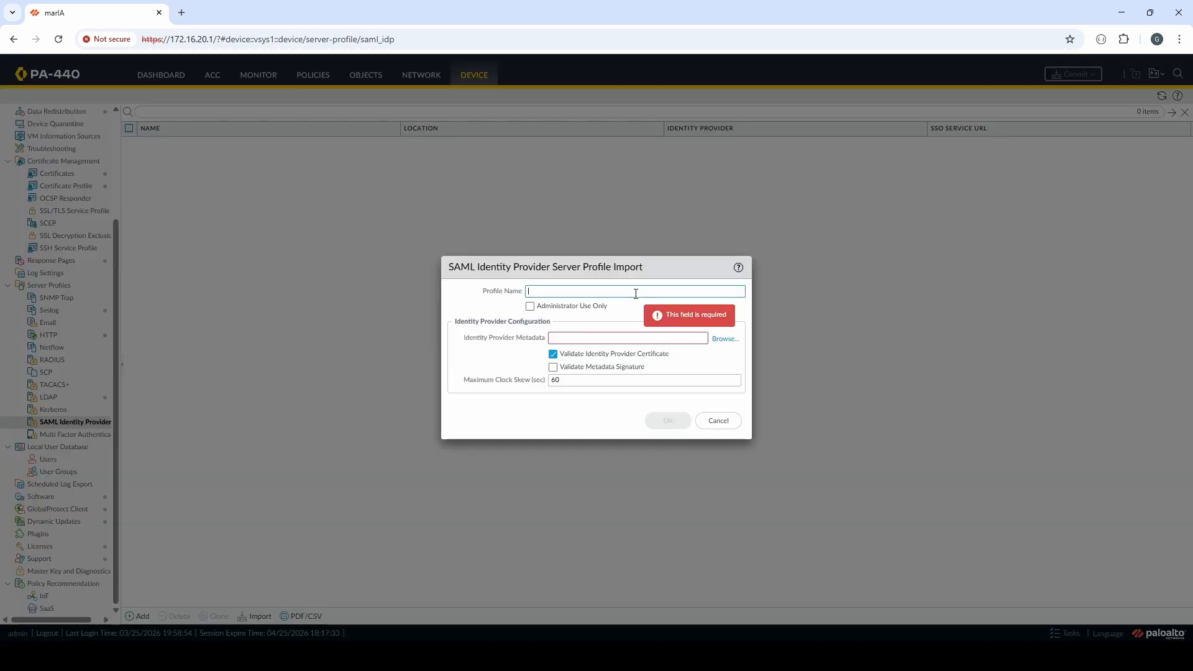
{"action": "type", "text": "EntraID SAML"}
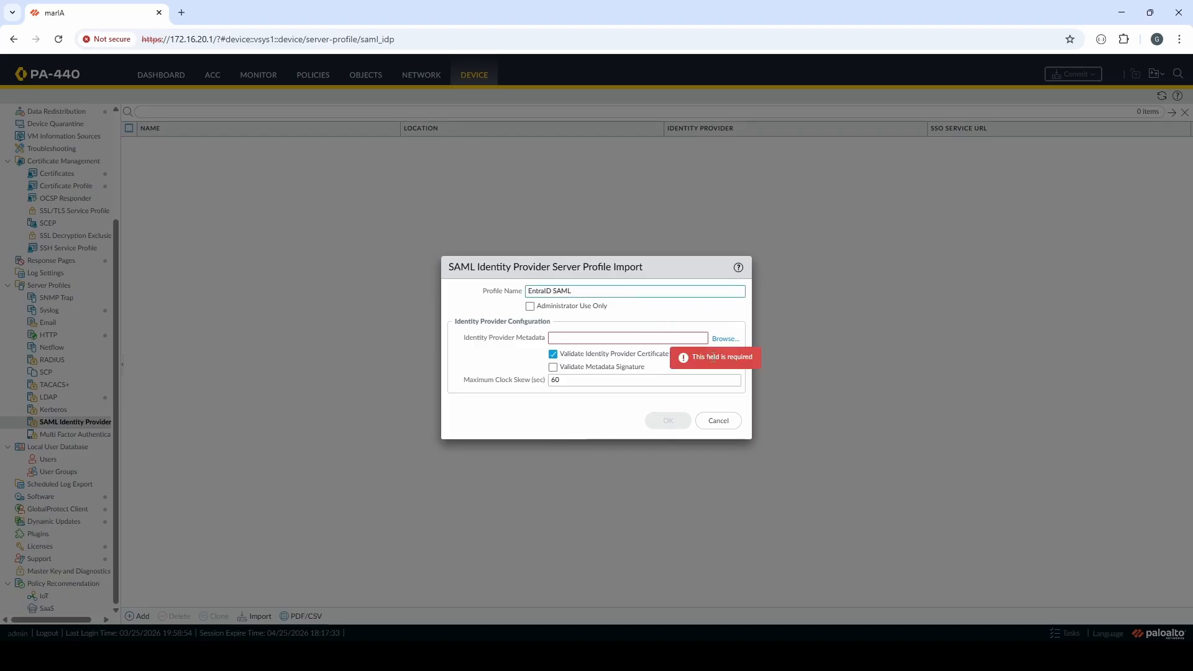
{"action": "left_click", "coordinate": [726, 339]}
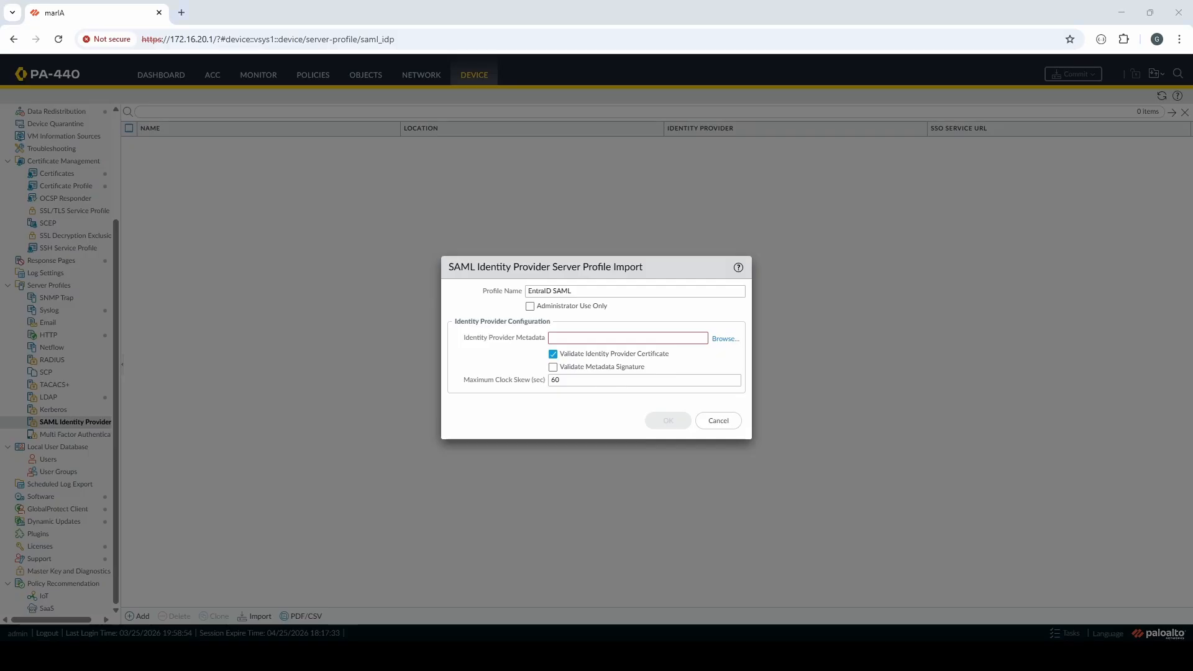
{"action": "left_click", "coordinate": [789, 534]}
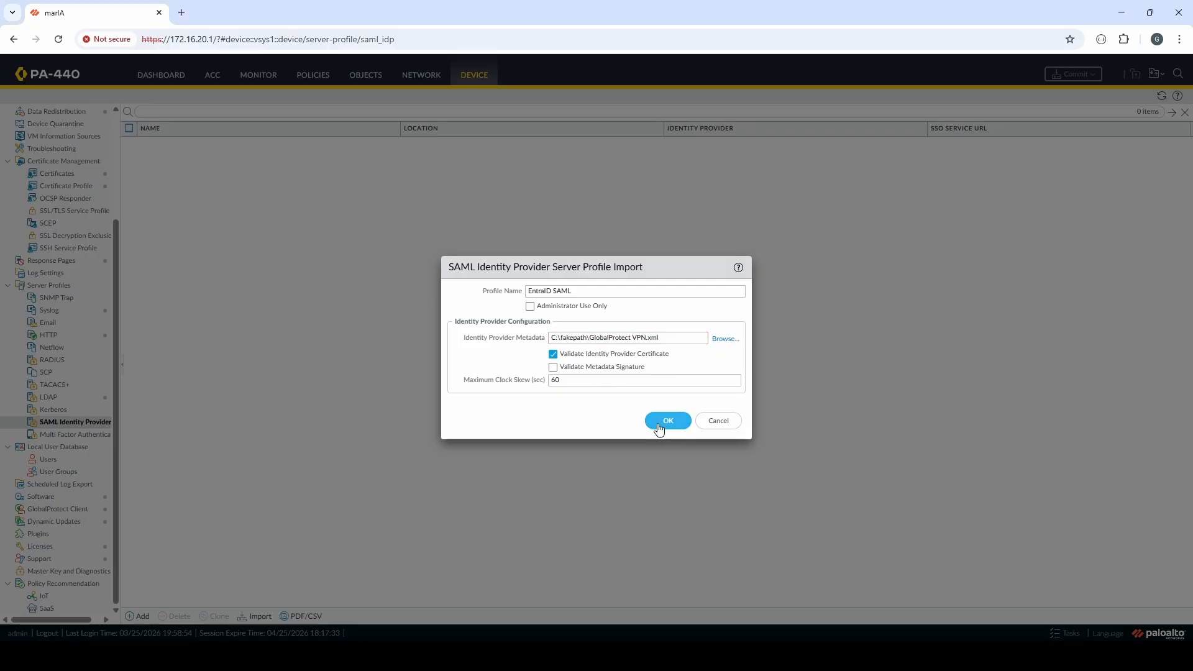
{"action": "left_click", "coordinate": [658, 424]}
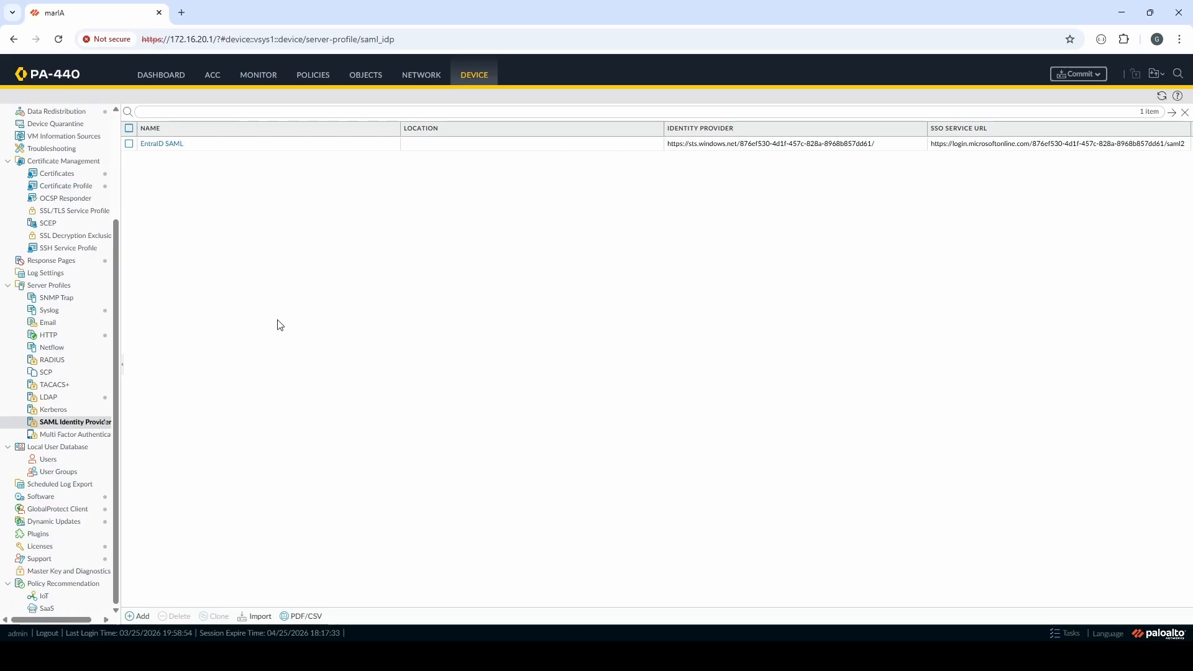
Disable Validate Identity Provider Certificate in the EntraID SAML server profile and save the profile
{"action": "left_click", "coordinate": [166, 146]}
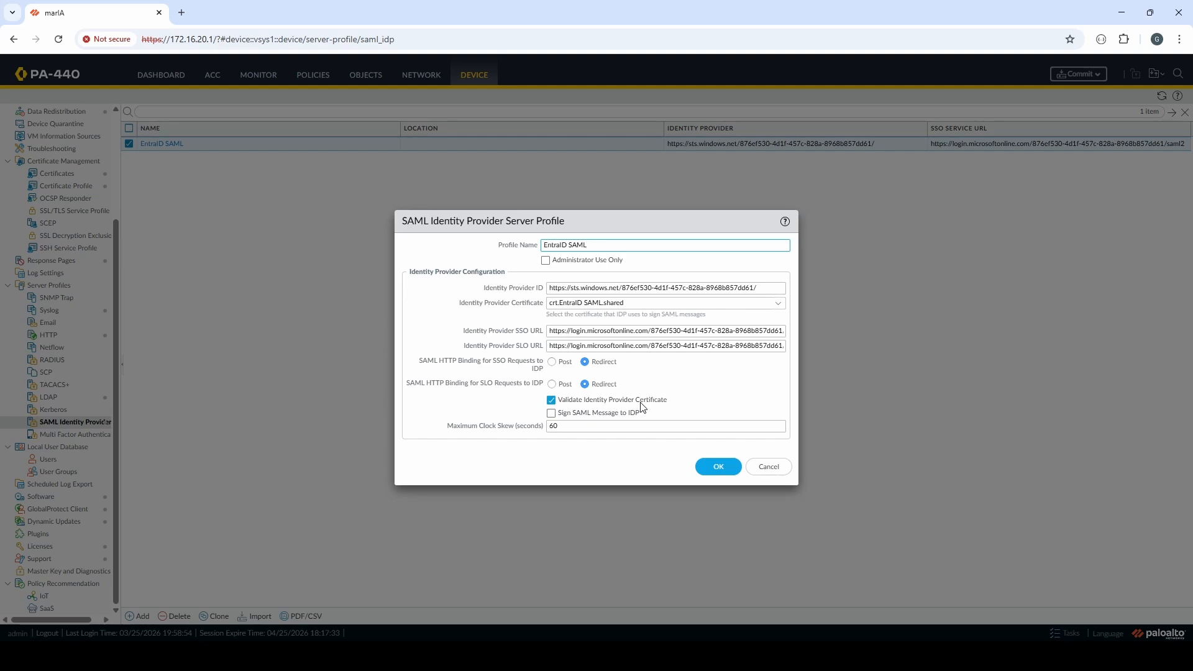
{"action": "left_click_drag", "start_coordinate": [600, 331], "coordinate": [650, 330]}
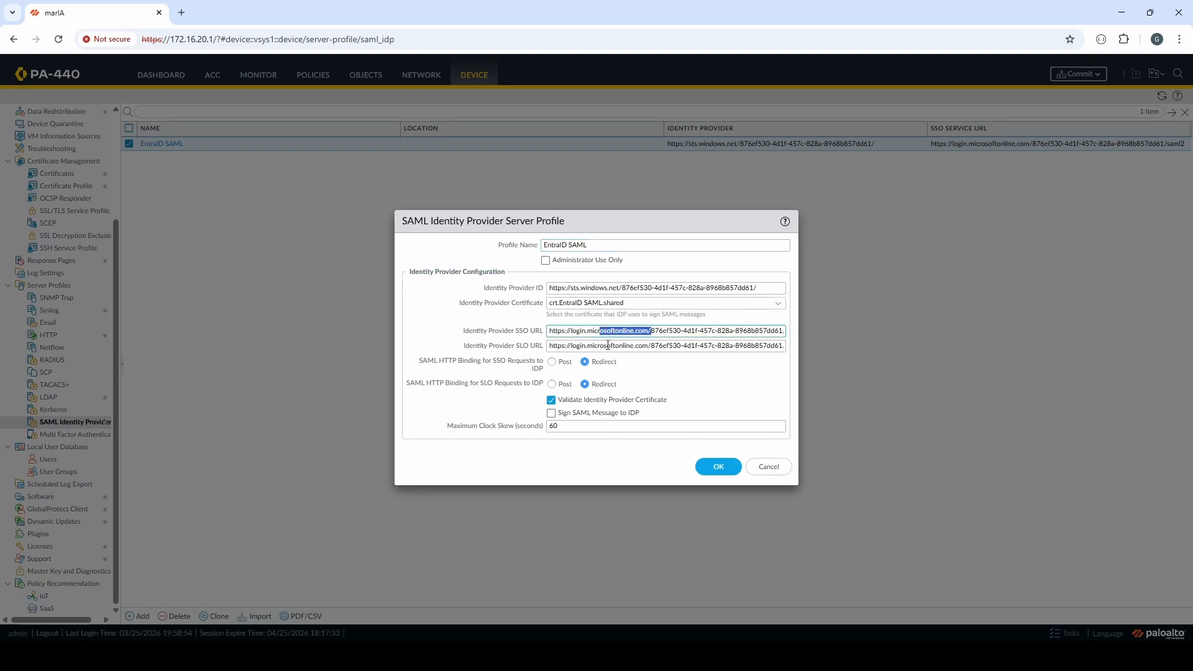
{"action": "left_click", "coordinate": [670, 385]}
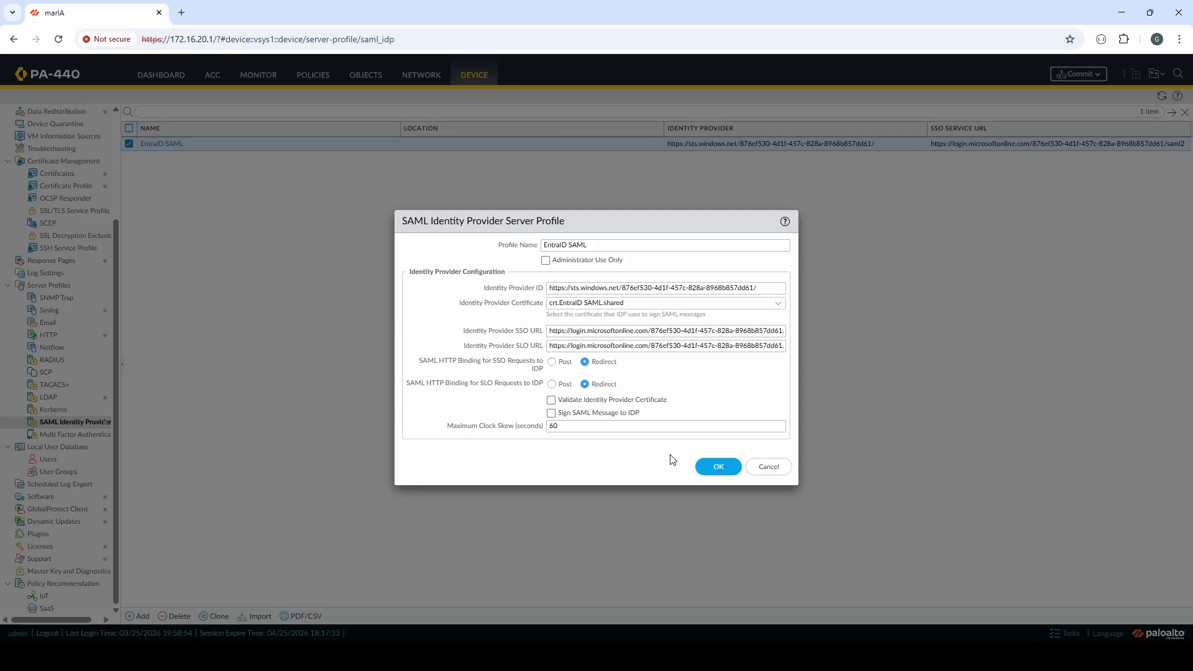
{"action": "left_click", "coordinate": [713, 468]}
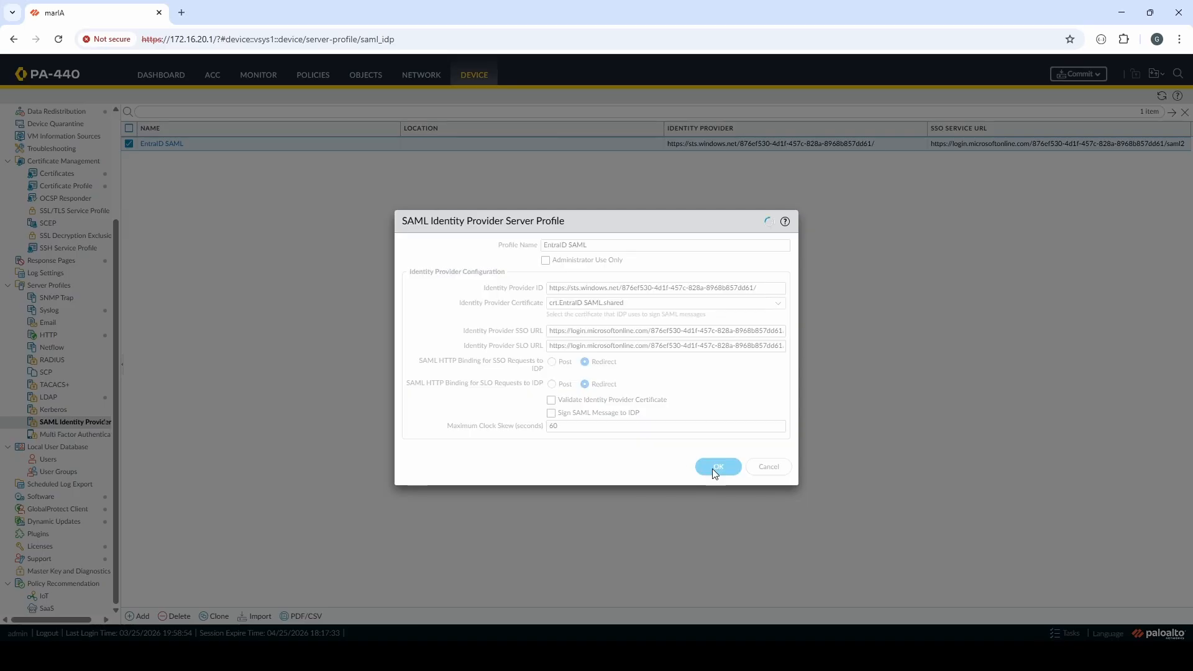
Create a new authentication profile named "GP SAML AUTH" with the type SAML
{"action": "scroll", "coordinate": [56, 317], "scroll_direction": "up", "scroll_amount": 3}
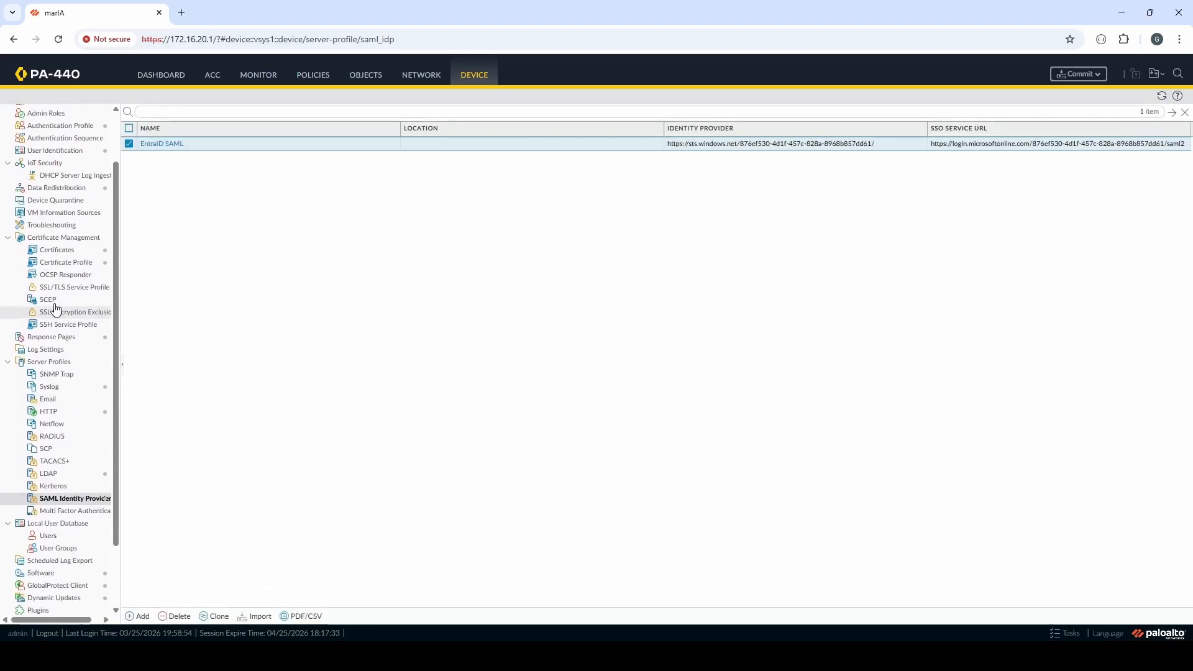
{"action": "left_click", "coordinate": [65, 126]}
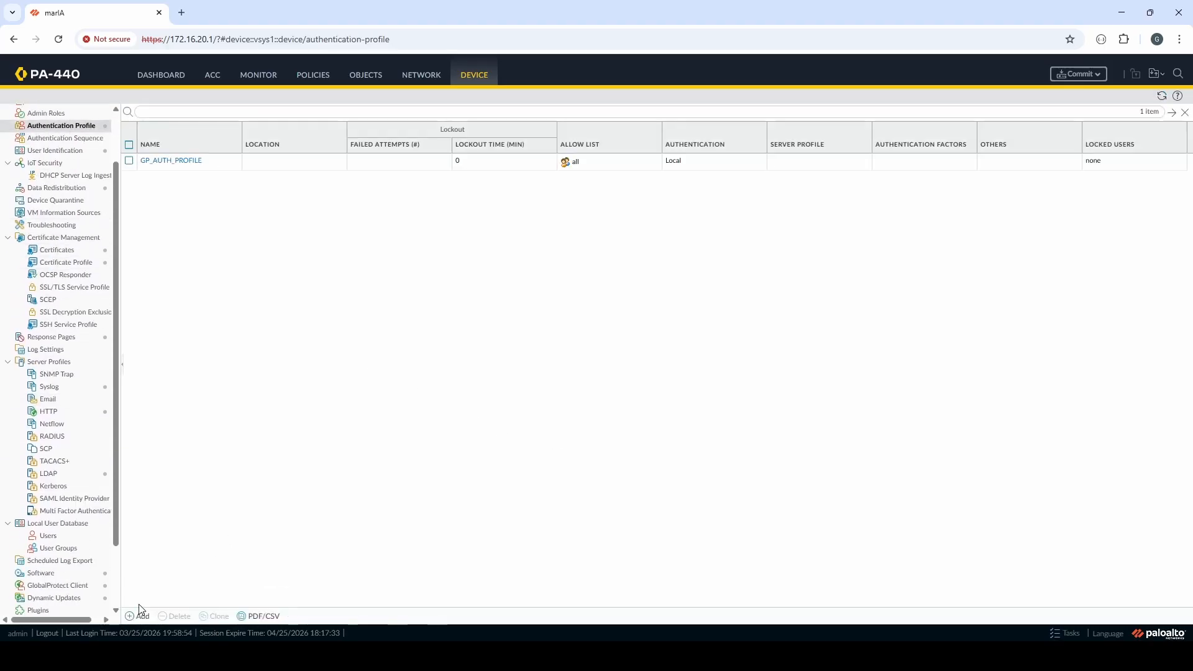
{"action": "left_click", "coordinate": [138, 616]}
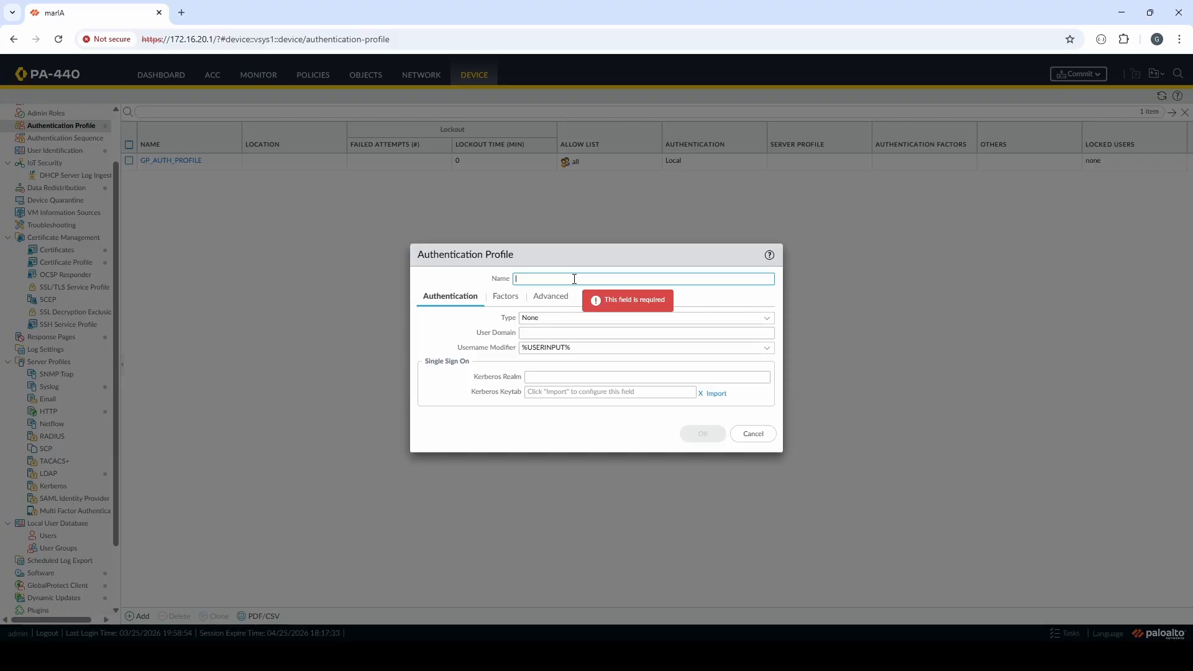
{"action": "type", "text": "GP SAML AUTH"}
{"action": "key", "text": "Tab"}
{"action": "left_click", "coordinate": [759, 321]}
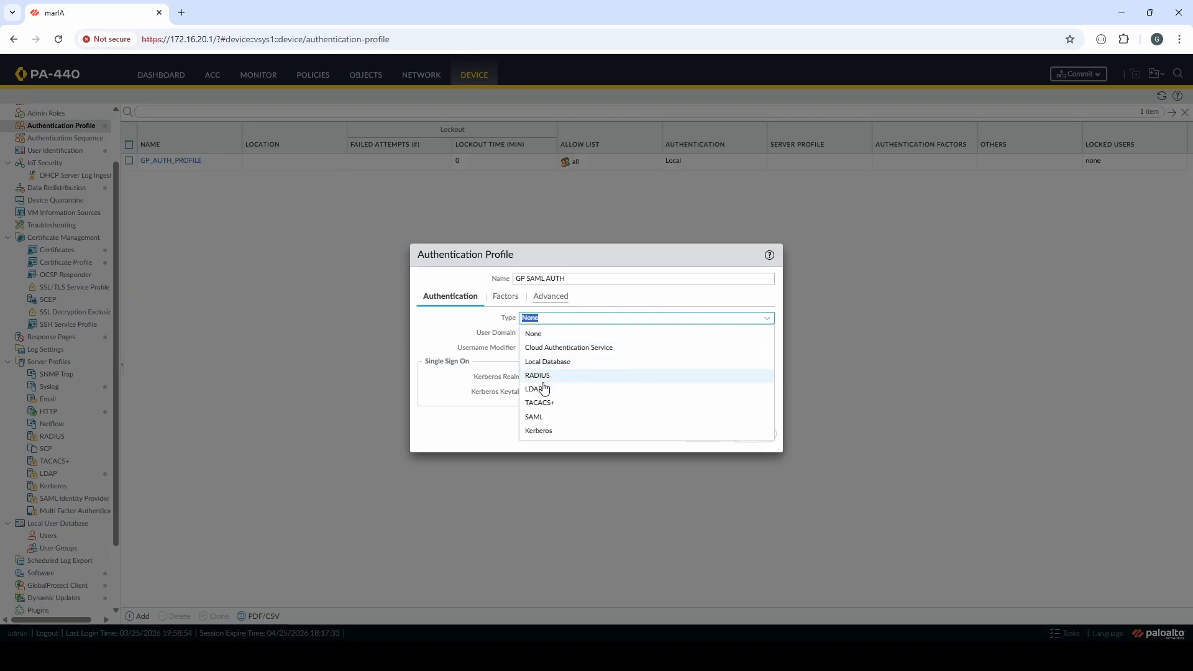
{"action": "left_click", "coordinate": [540, 418]}
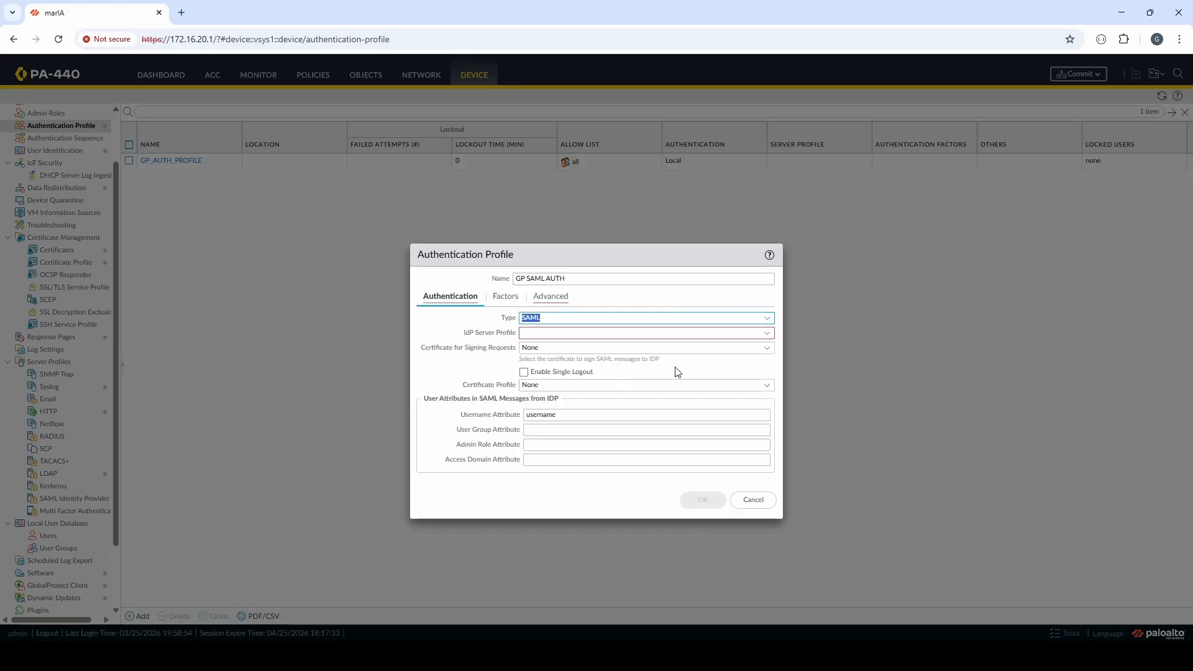
Set the authentication profile's IdP server profile to EntraID SAML and check its username attribute
{"action": "left_click", "coordinate": [766, 333]}
{"action": "left_click", "coordinate": [631, 351]}
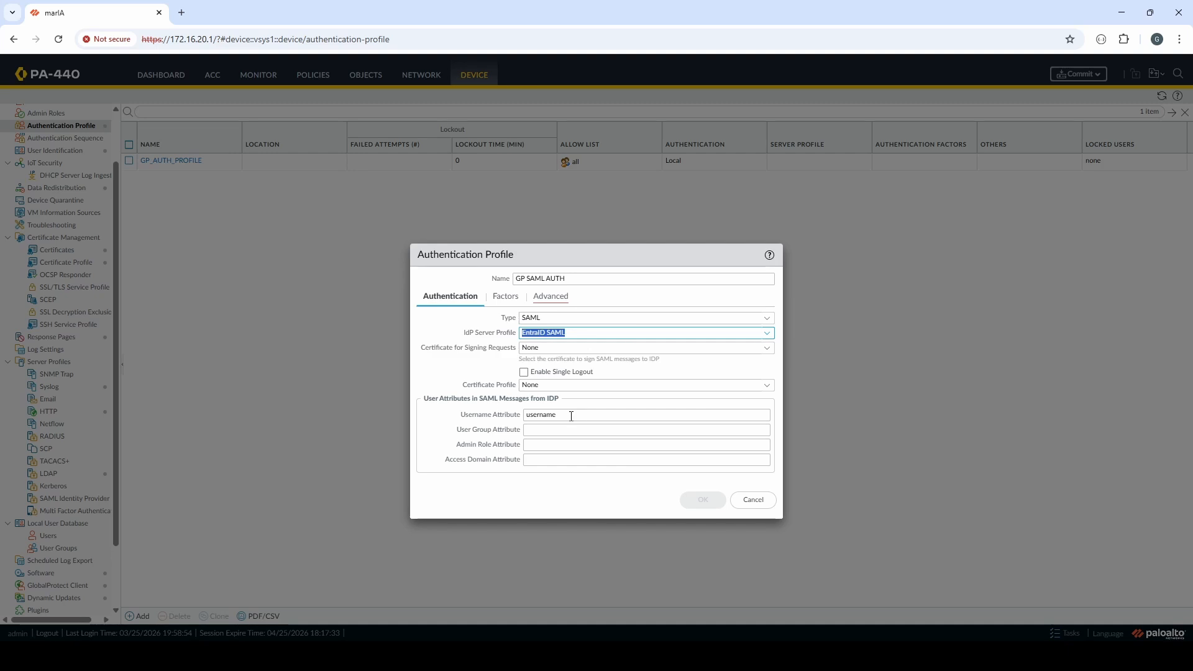
{"action": "left_click_drag", "start_coordinate": [569, 413], "coordinate": [475, 422]}
{"action": "left_click", "coordinate": [474, 494]}
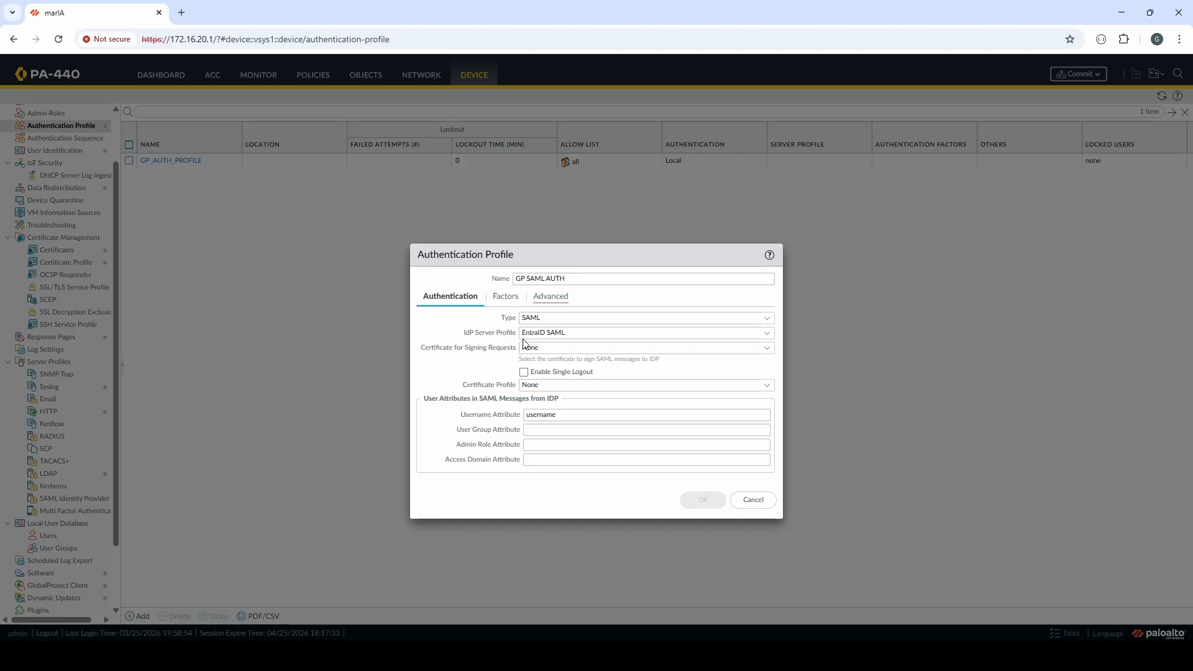
Add "all" to the allow list of the GP SAML AUTH authentication profile and save the profile
{"action": "left_click", "coordinate": [549, 296]}
{"action": "left_click", "coordinate": [442, 448]}
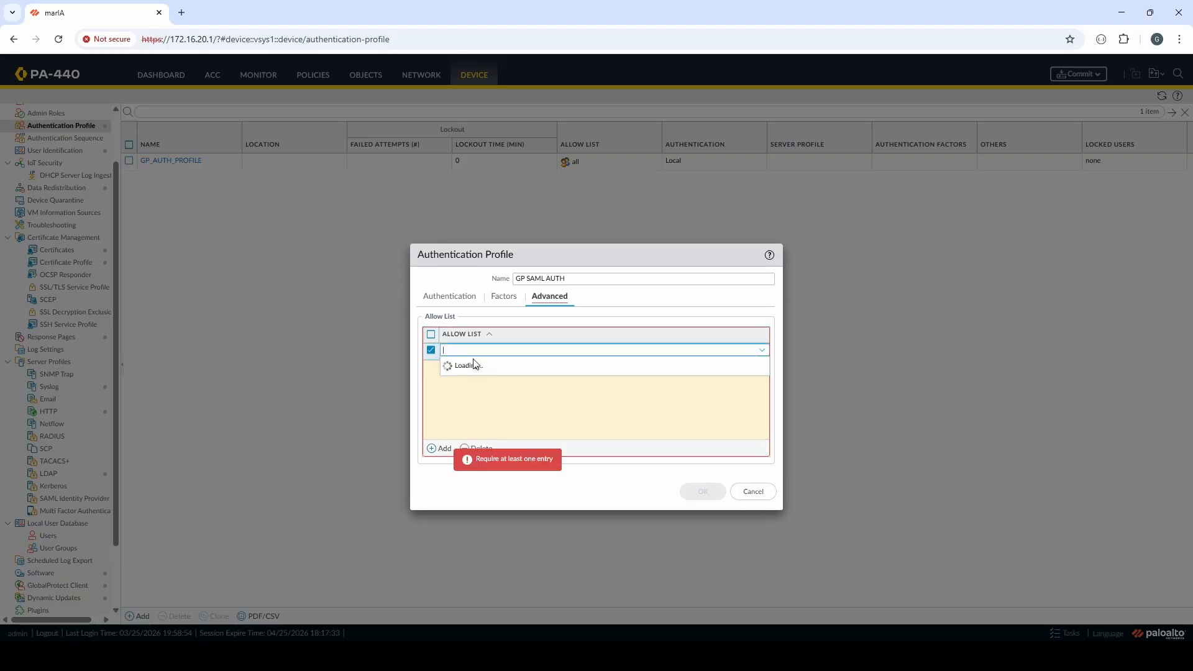
{"action": "left_click", "coordinate": [466, 365]}
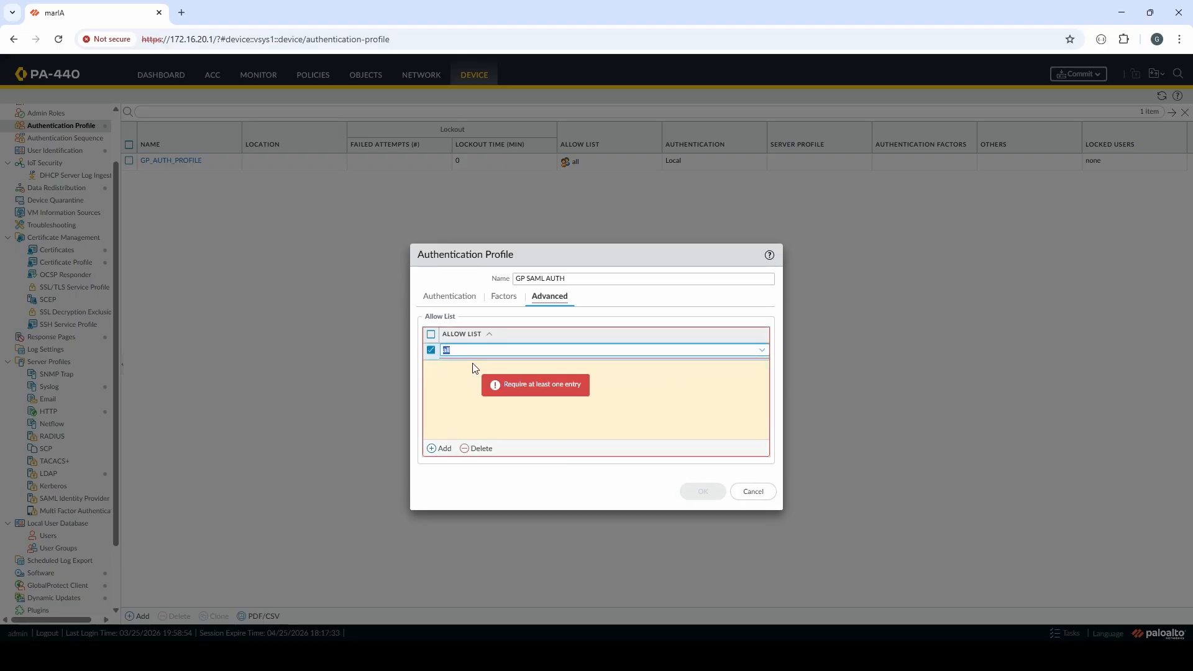
{"action": "left_click", "coordinate": [616, 401]}
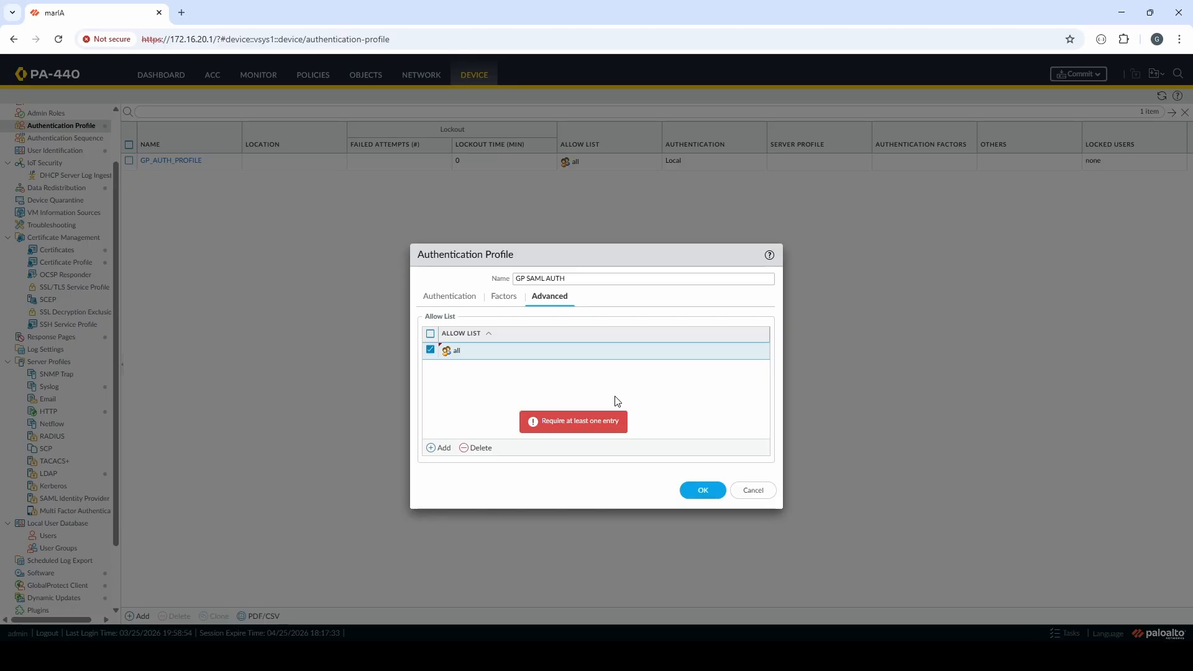
{"action": "left_click", "coordinate": [699, 493]}
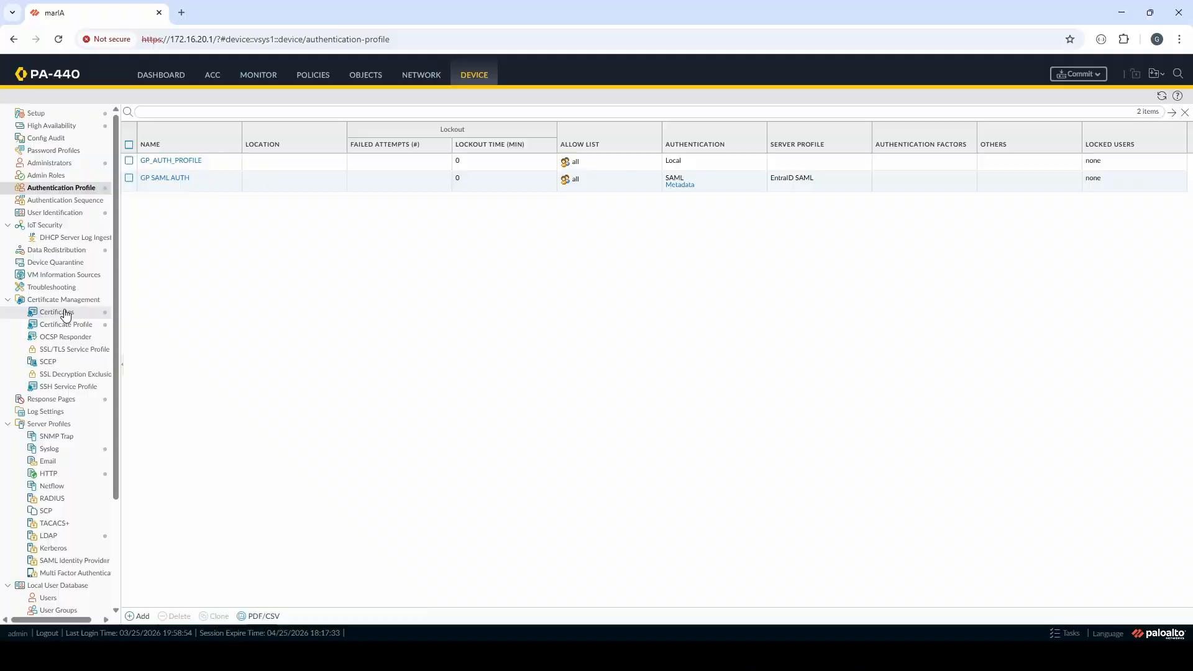
Generate a local certificate authority certificate with both the certificate name and common name set to GPROOTCA
{"action": "left_click", "coordinate": [57, 311]}
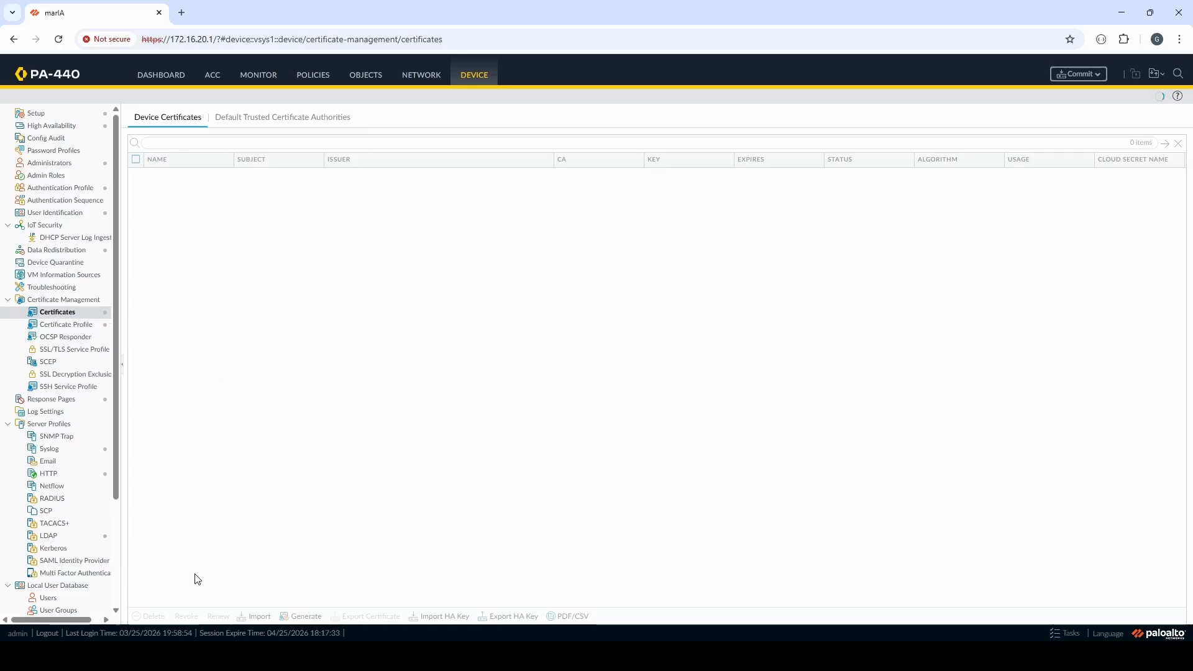
{"action": "left_click", "coordinate": [304, 616]}
{"action": "left_click", "coordinate": [595, 203]}
{"action": "type", "text": "GPROOTCA"}
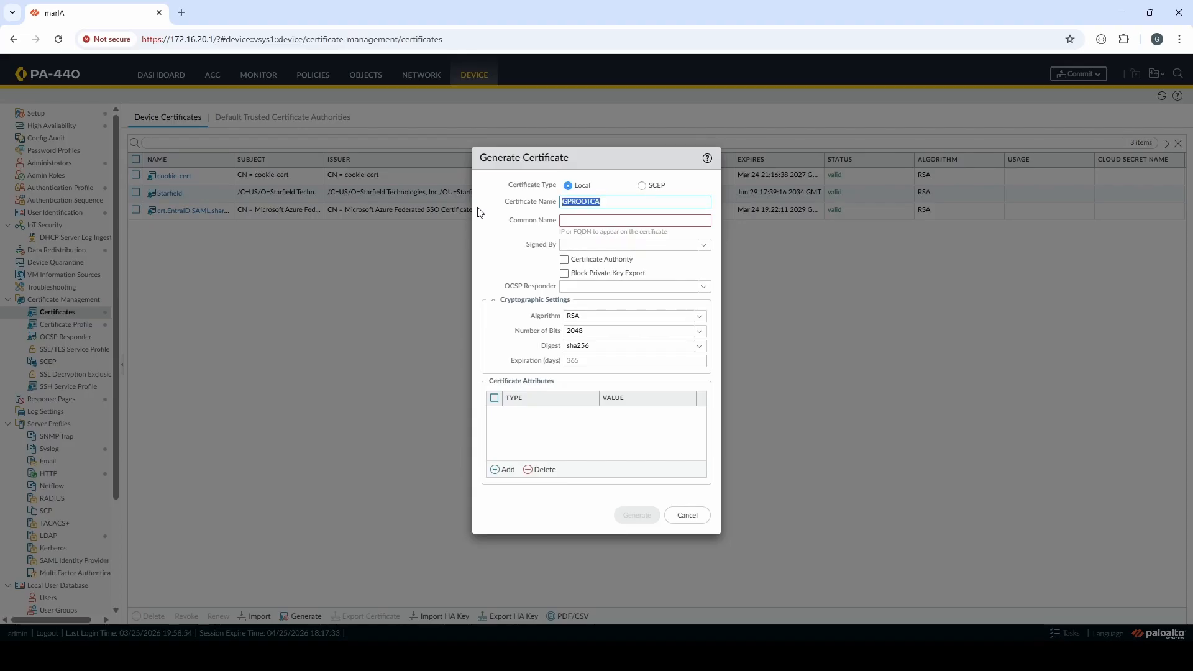
{"action": "left_click_drag", "start_coordinate": [599, 203], "coordinate": [478, 213]}
{"action": "key", "text": "ctrl+c"}
{"action": "left_click", "coordinate": [587, 220]}
{"action": "key", "text": "ctrl+v"}
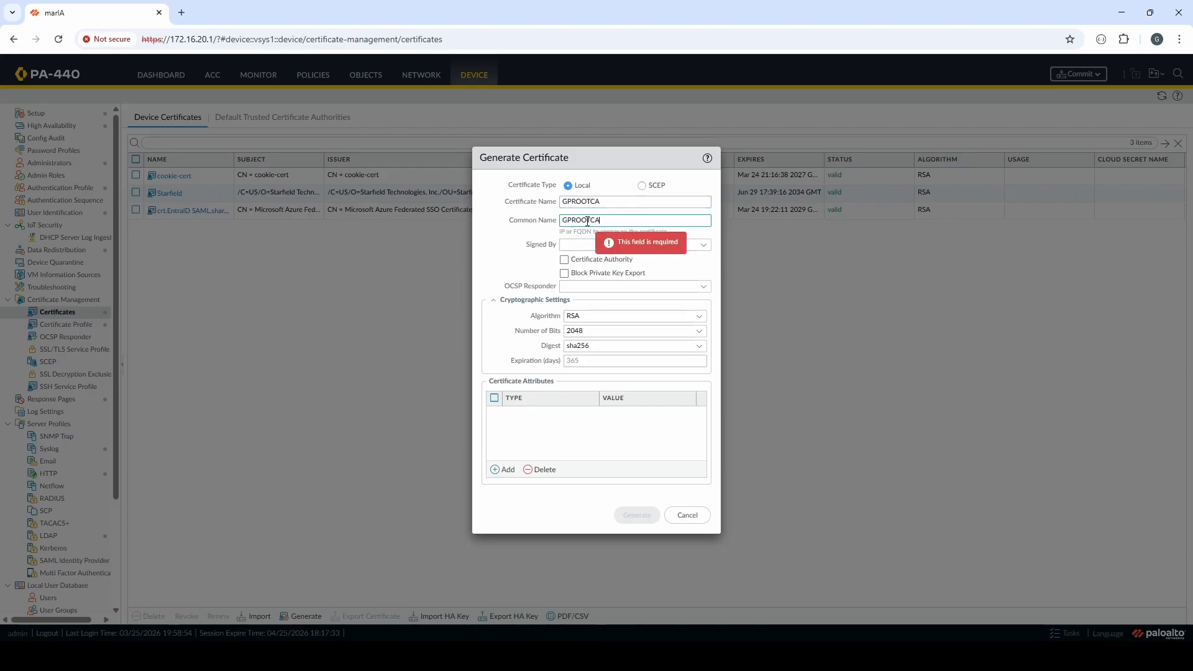
{"action": "left_click", "coordinate": [612, 262]}
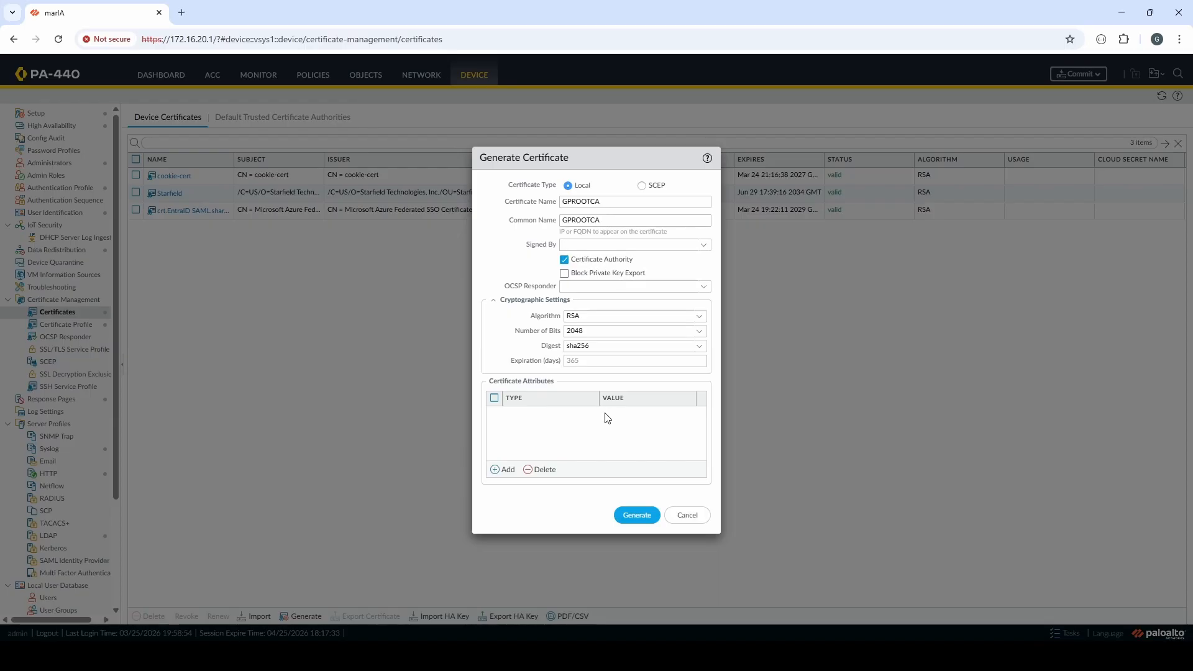
{"action": "left_click", "coordinate": [630, 515]}
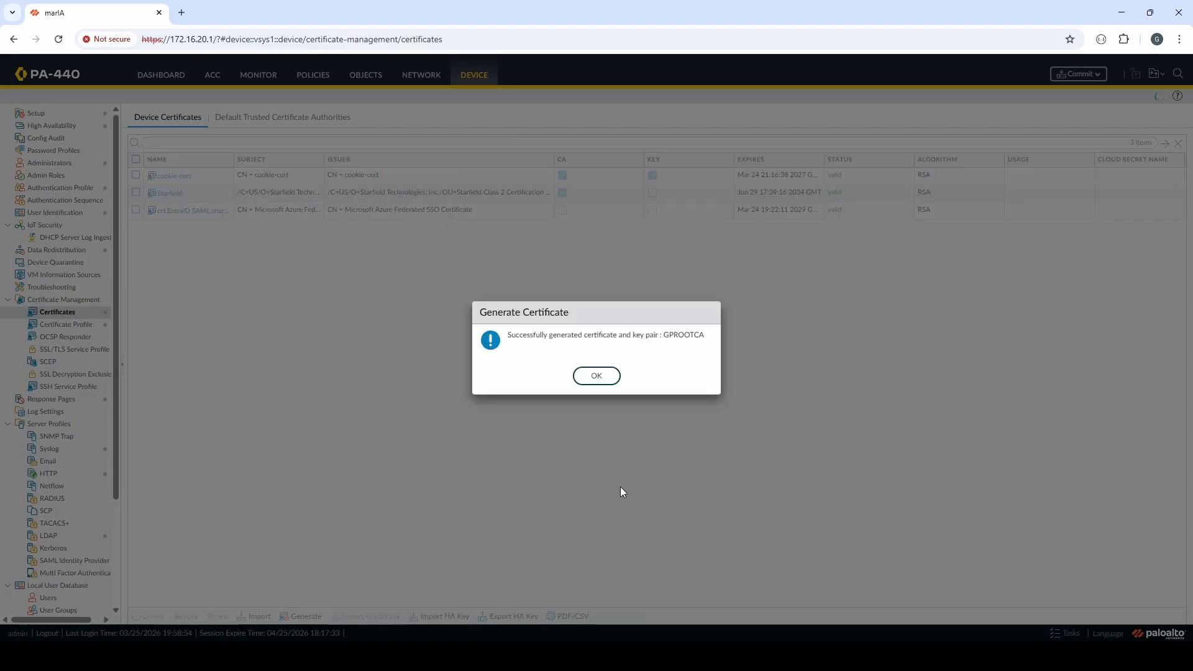
{"action": "left_click", "coordinate": [596, 377]}
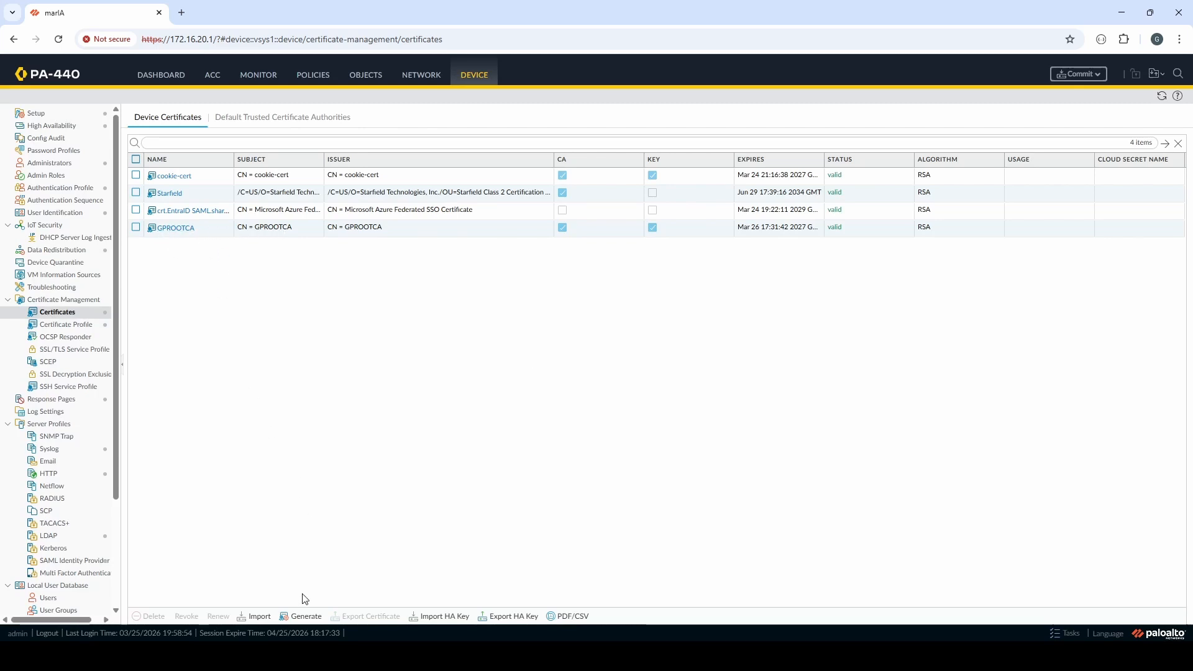
Start a new local device certificate named GPPORTALCERT with the common name vpn.mariainfosec.com
{"action": "left_click", "coordinate": [301, 616]}
{"action": "left_click", "coordinate": [577, 203]}
{"action": "type", "text": "GPPORTALCERT"}
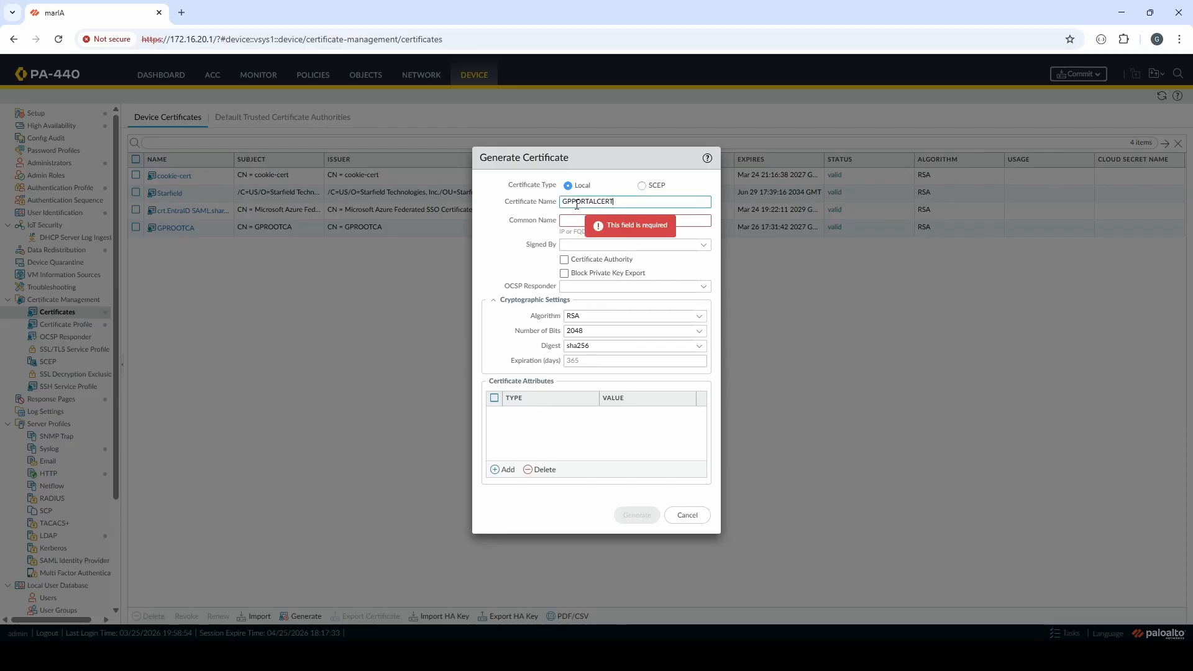
{"action": "left_click", "coordinate": [577, 219]}
{"action": "type", "text": "v"}
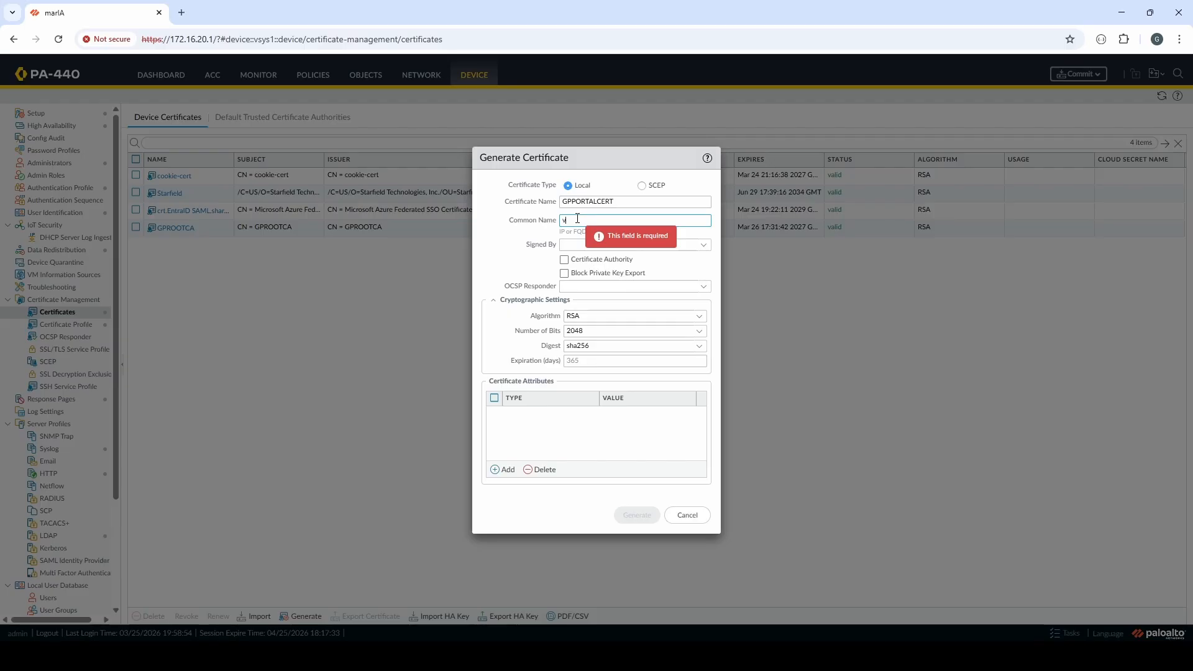
{"action": "type", "text": "pn.mar"}
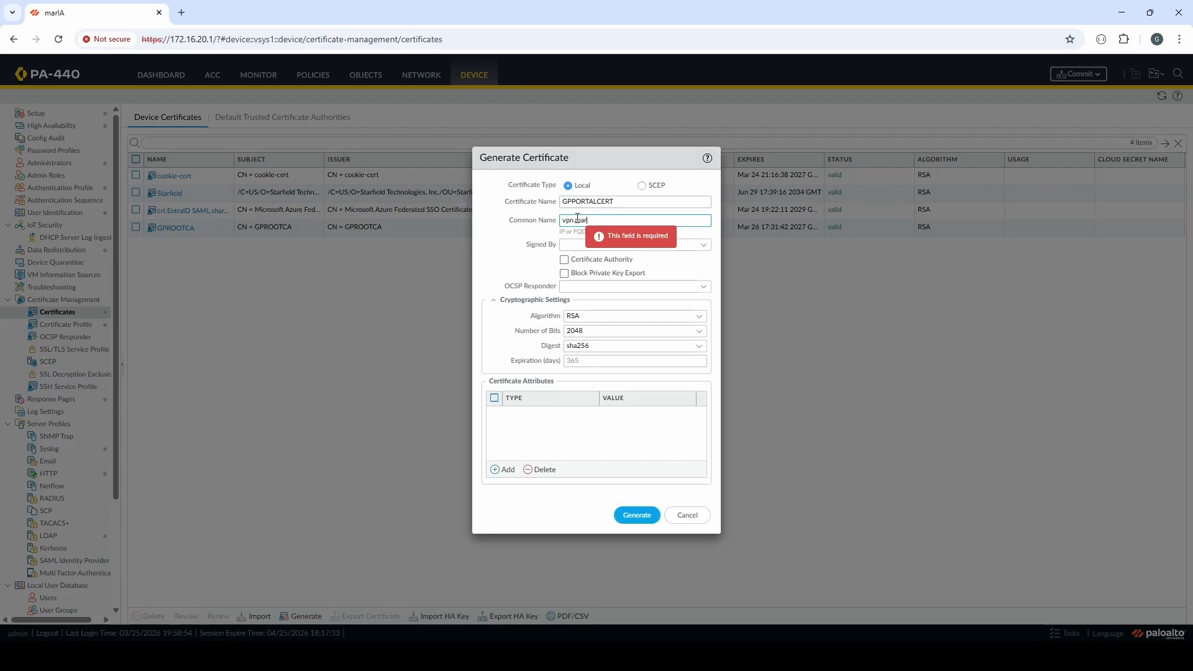
{"action": "type", "text": ".bariainfosec.com"}
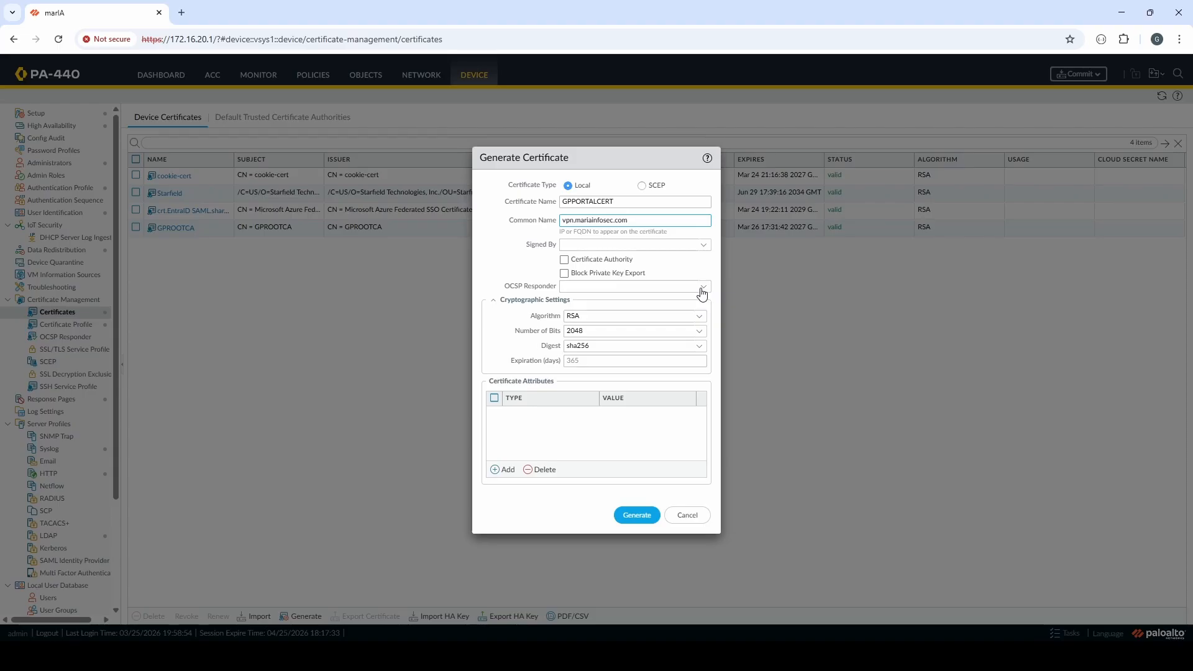
{"action": "left_click_drag", "start_coordinate": [628, 220], "coordinate": [559, 221]}
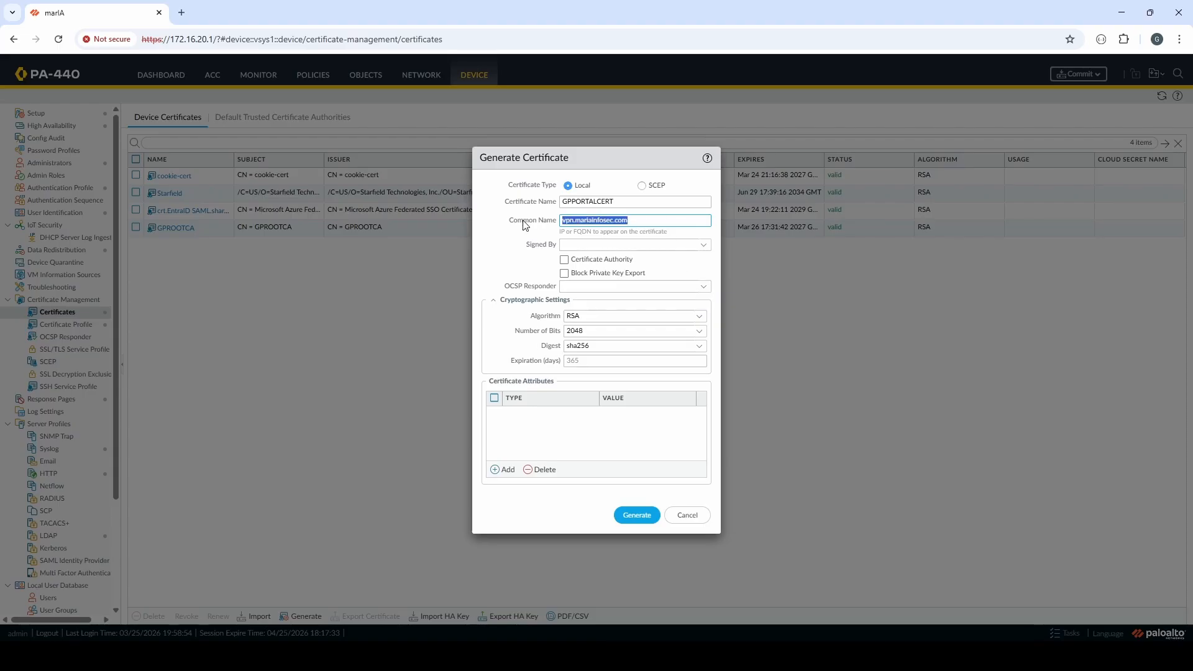
{"action": "left_click", "coordinate": [652, 219]}
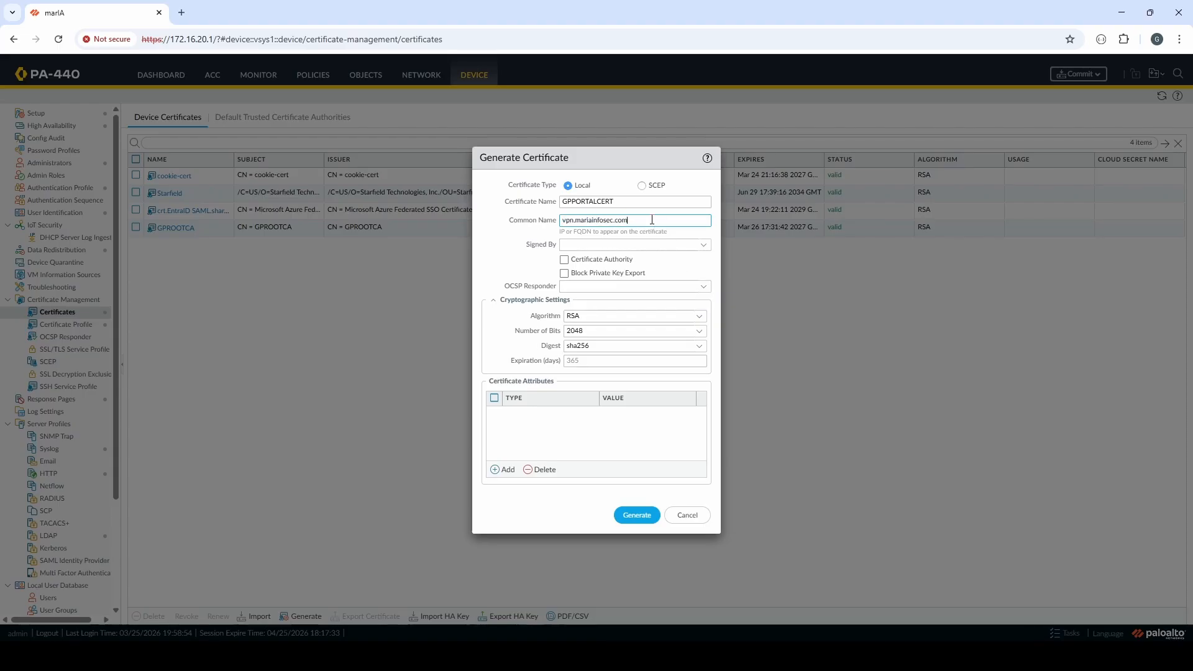
Set GPROOTCA as the signer of the GPPORTALCERT certificate and generate it
{"action": "left_click", "coordinate": [701, 246]}
{"action": "left_click", "coordinate": [632, 261]}
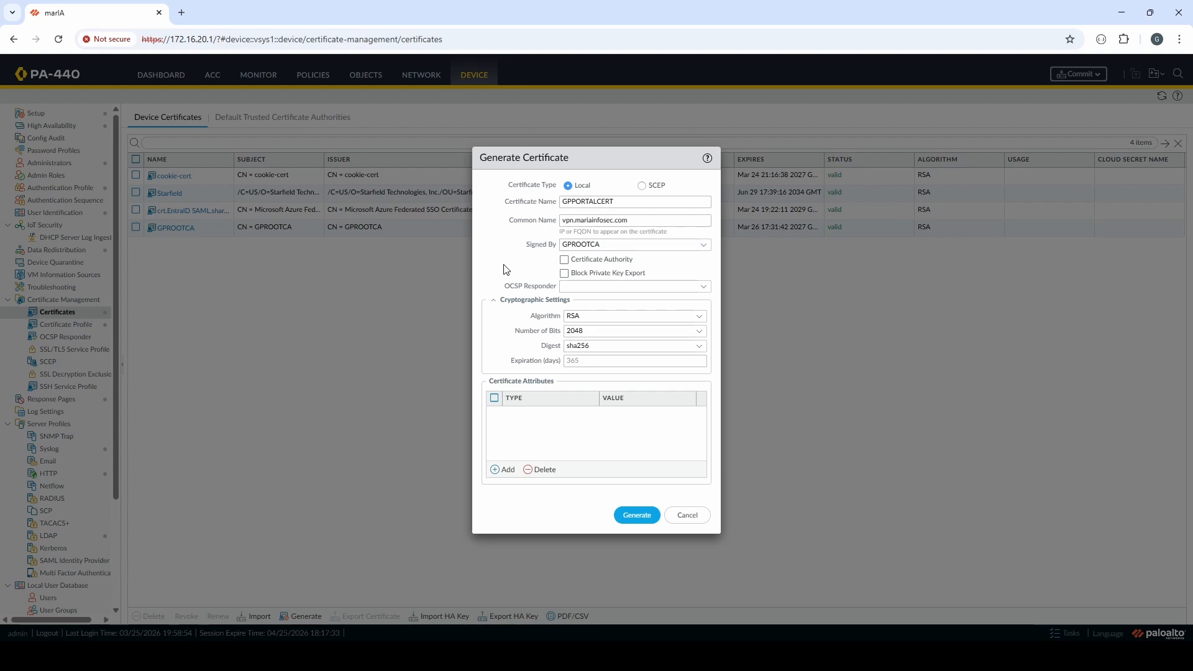
{"action": "left_click", "coordinate": [633, 515]}
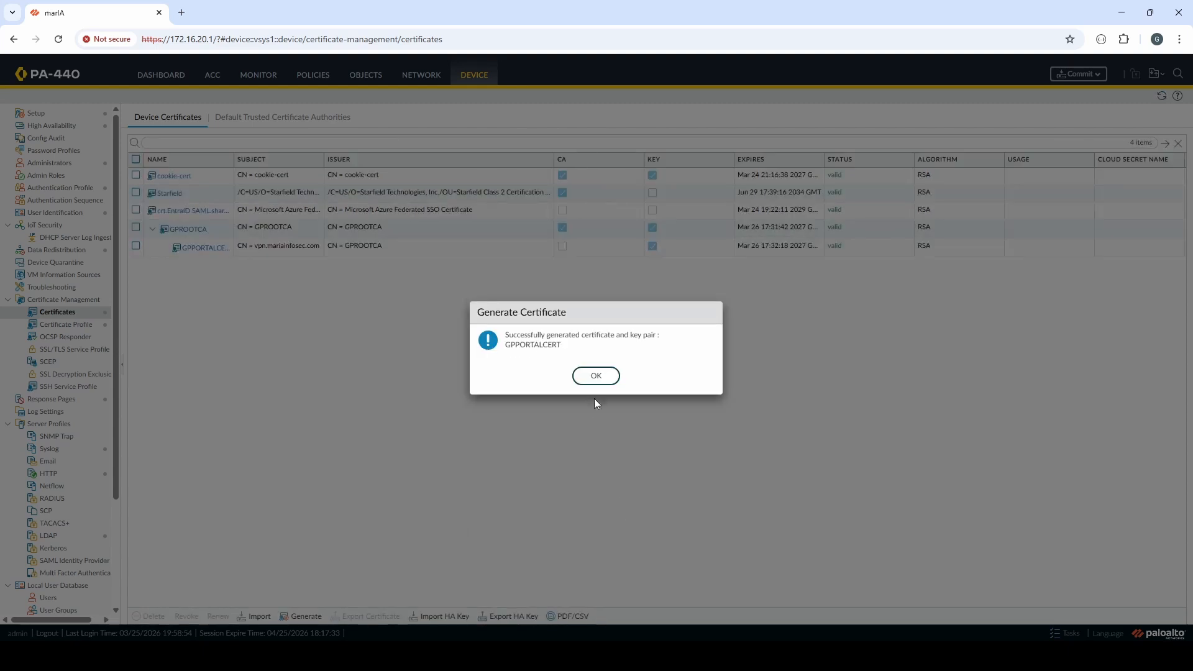
{"action": "left_click", "coordinate": [595, 375]}
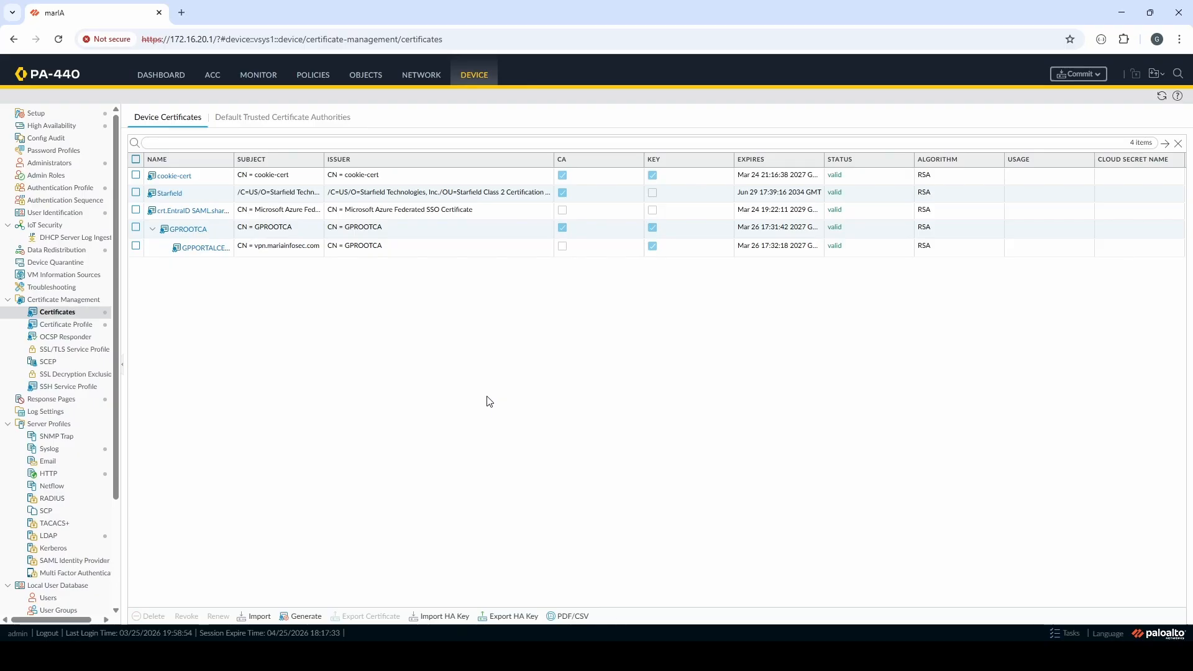
Export the GPROOTCA certificate in Base64 Encoded Certificate (PEM) format without its private key
{"action": "left_click", "coordinate": [410, 233]}
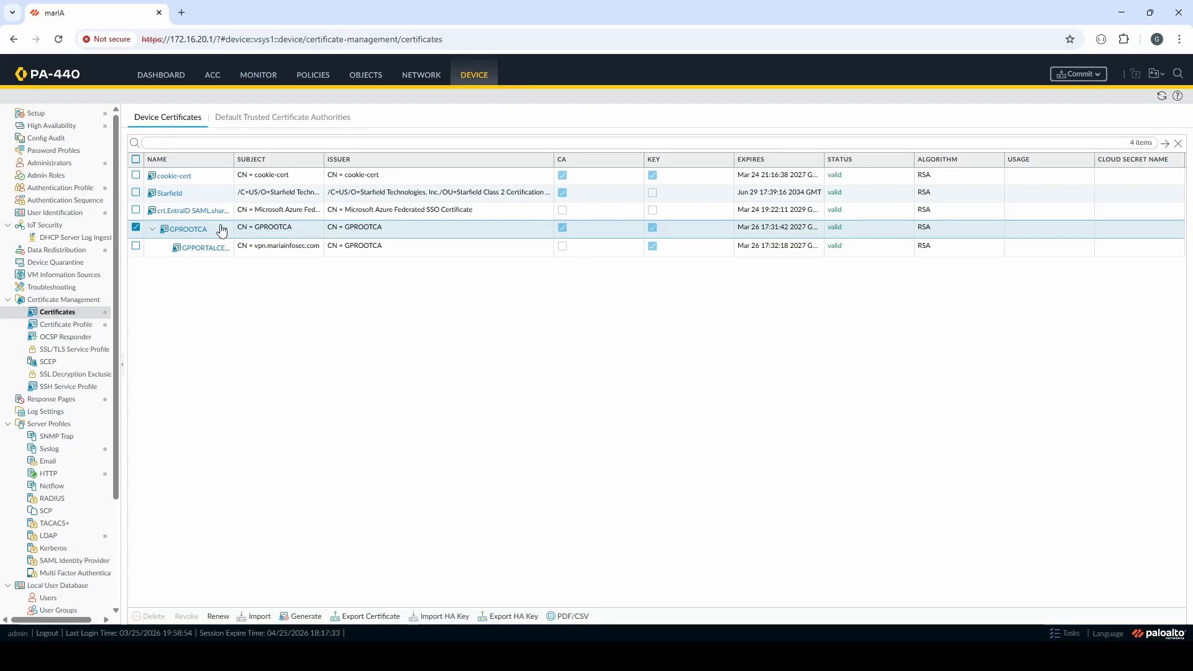
{"action": "left_click", "coordinate": [136, 228]}
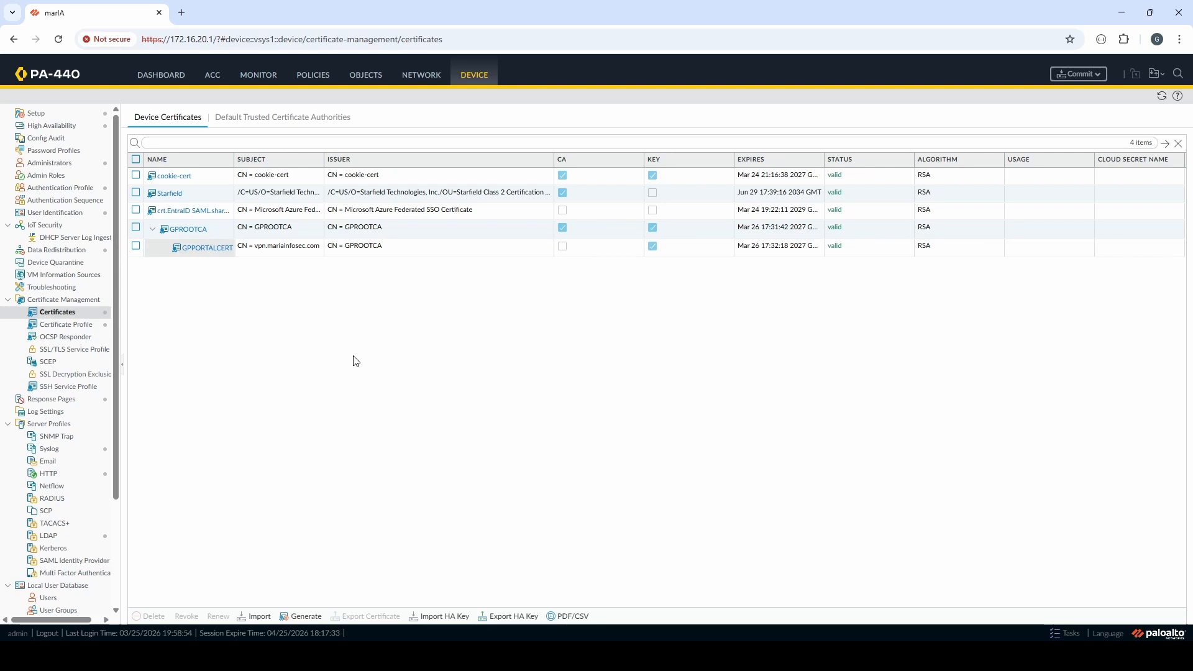
{"action": "left_click", "coordinate": [142, 227]}
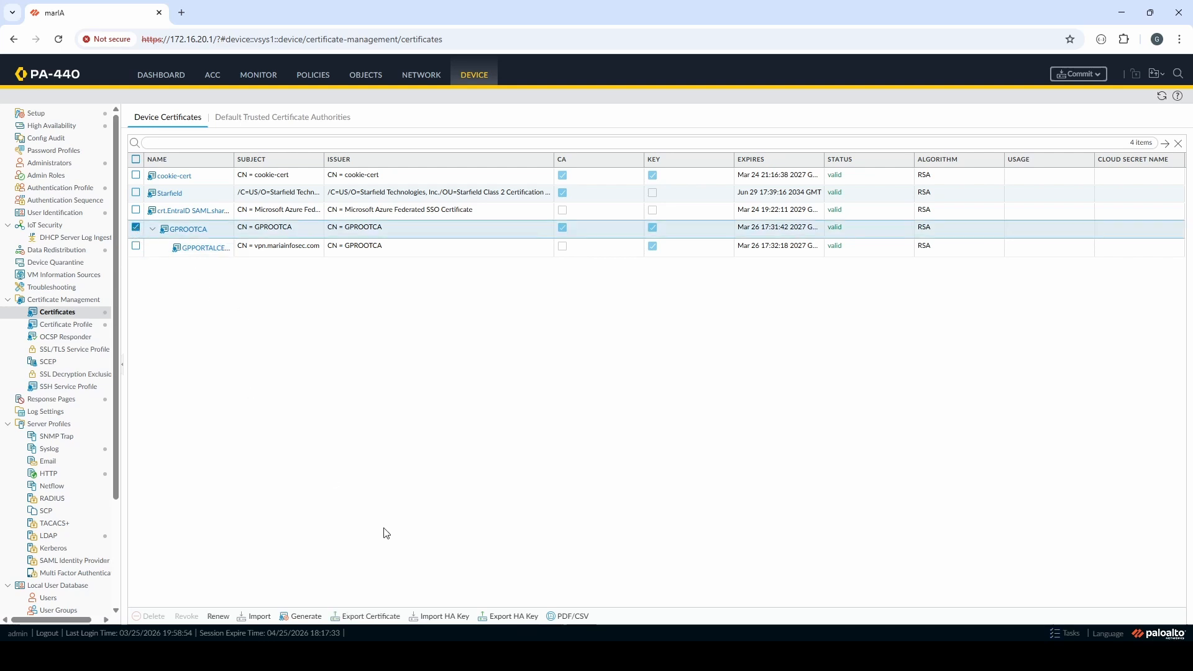
{"action": "left_click", "coordinate": [382, 617]}
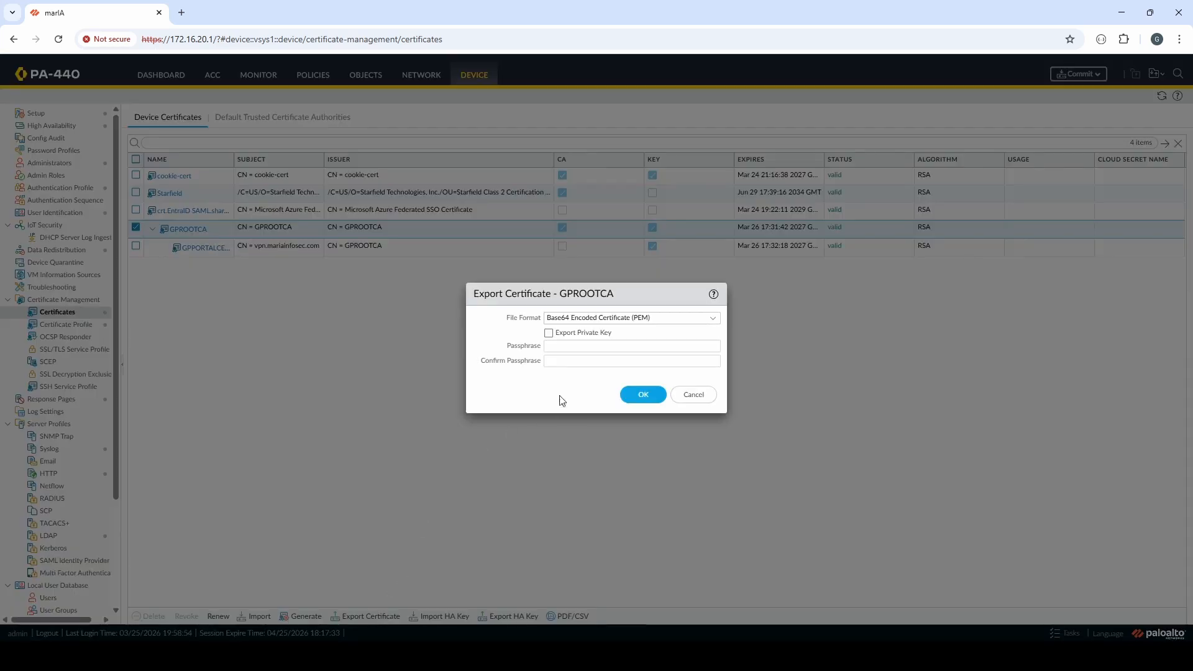
{"action": "left_click", "coordinate": [659, 396]}
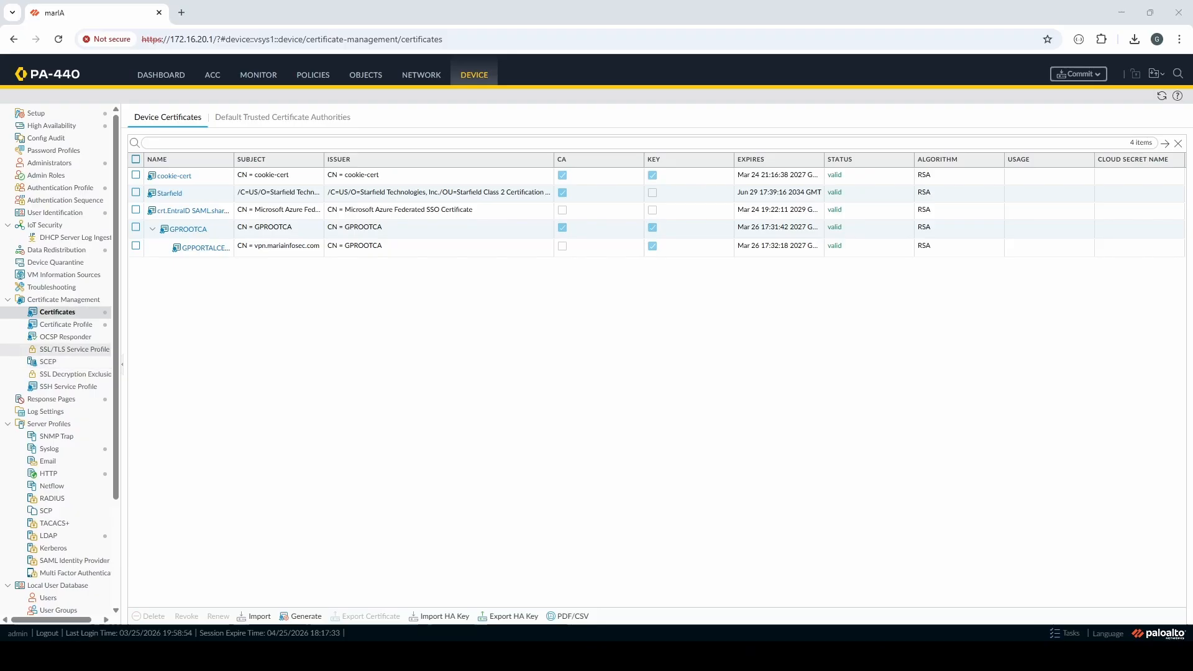
Create an SSL/TLS service profile named "GP SSL PROFILE" that uses the GPPORTALCERT certificate
{"action": "left_click", "coordinate": [68, 349]}
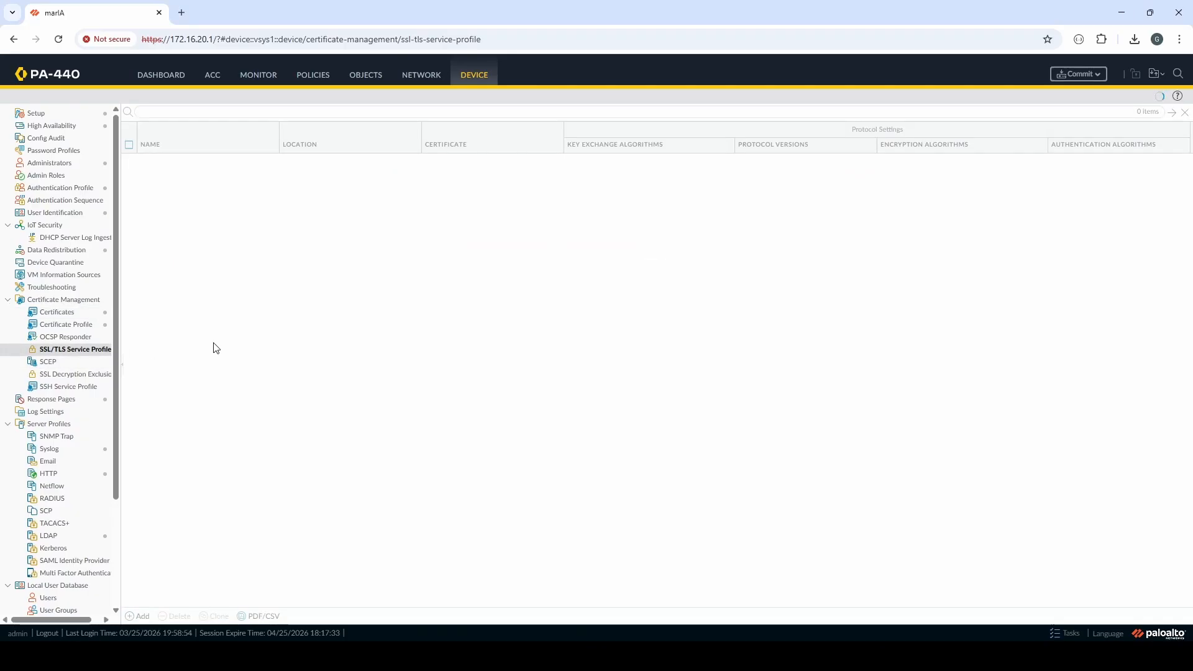
{"action": "left_click", "coordinate": [137, 616]}
{"action": "type", "text": "GP SSL PROFILE"}
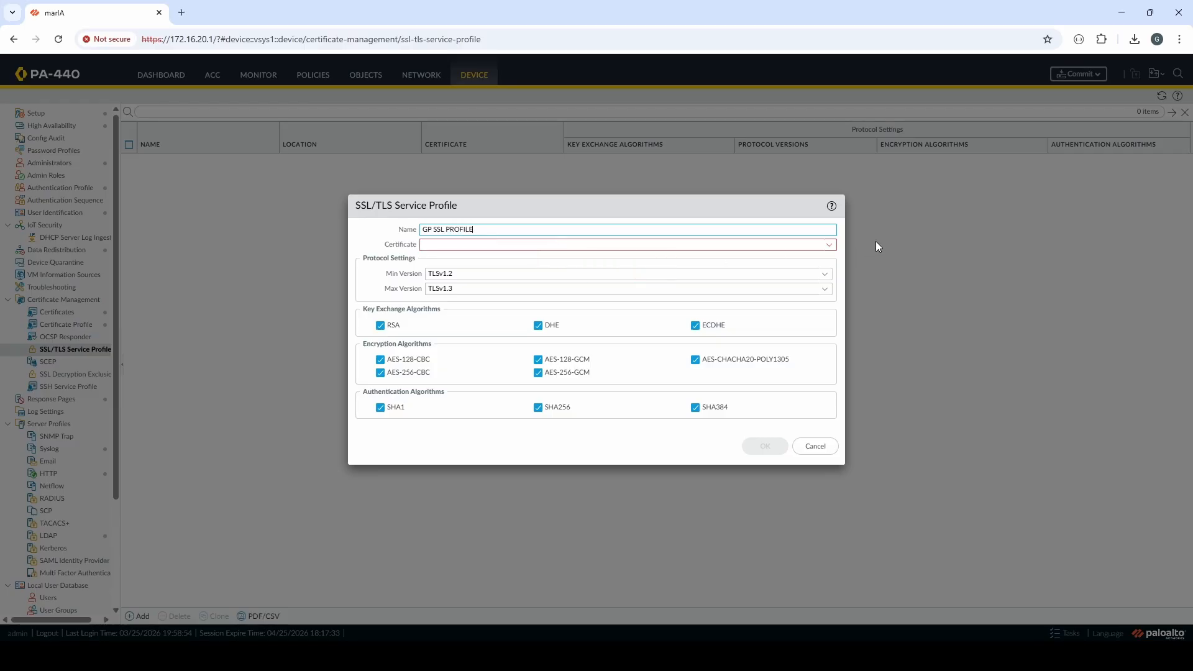
{"action": "left_click", "coordinate": [830, 244]}
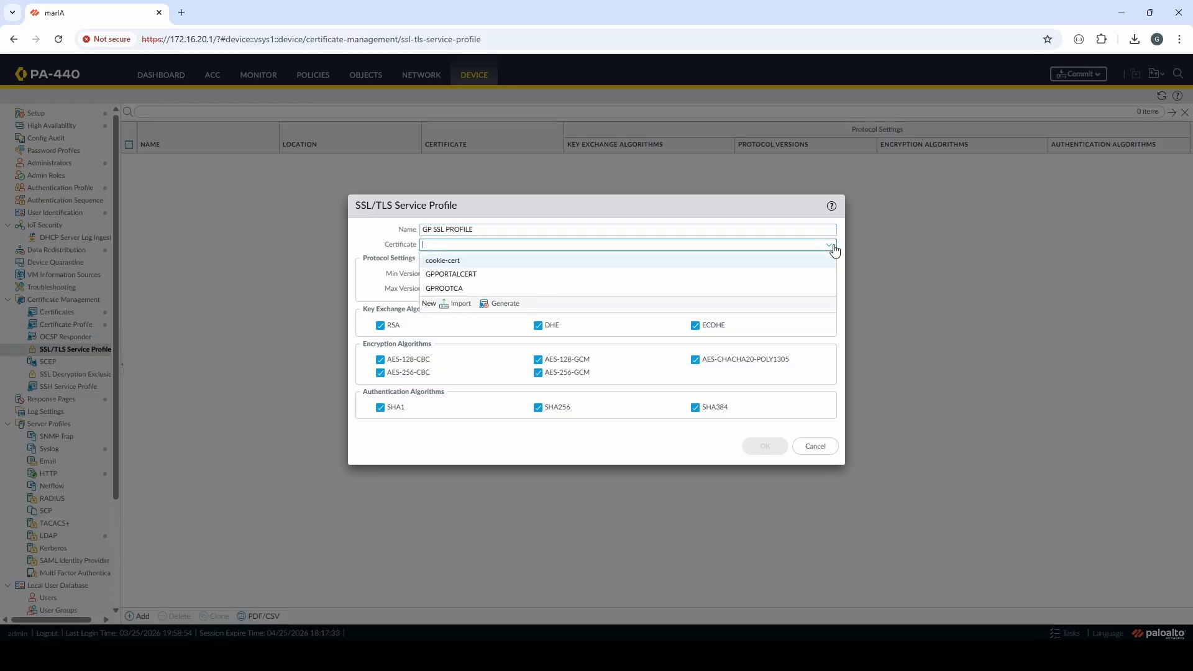
{"action": "left_click", "coordinate": [513, 275]}
{"action": "left_click", "coordinate": [472, 444]}
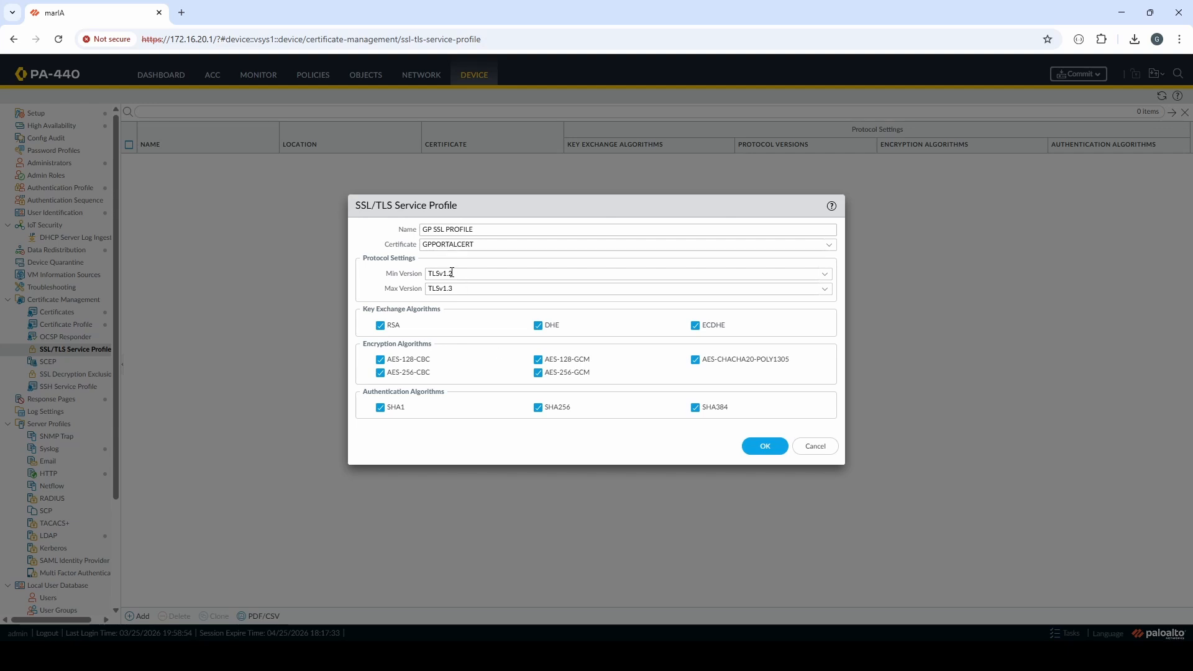
Set the SSL/TLS service profile's minimum protocol version to TLSv1.2 and save the profile
{"action": "left_click", "coordinate": [821, 273]}
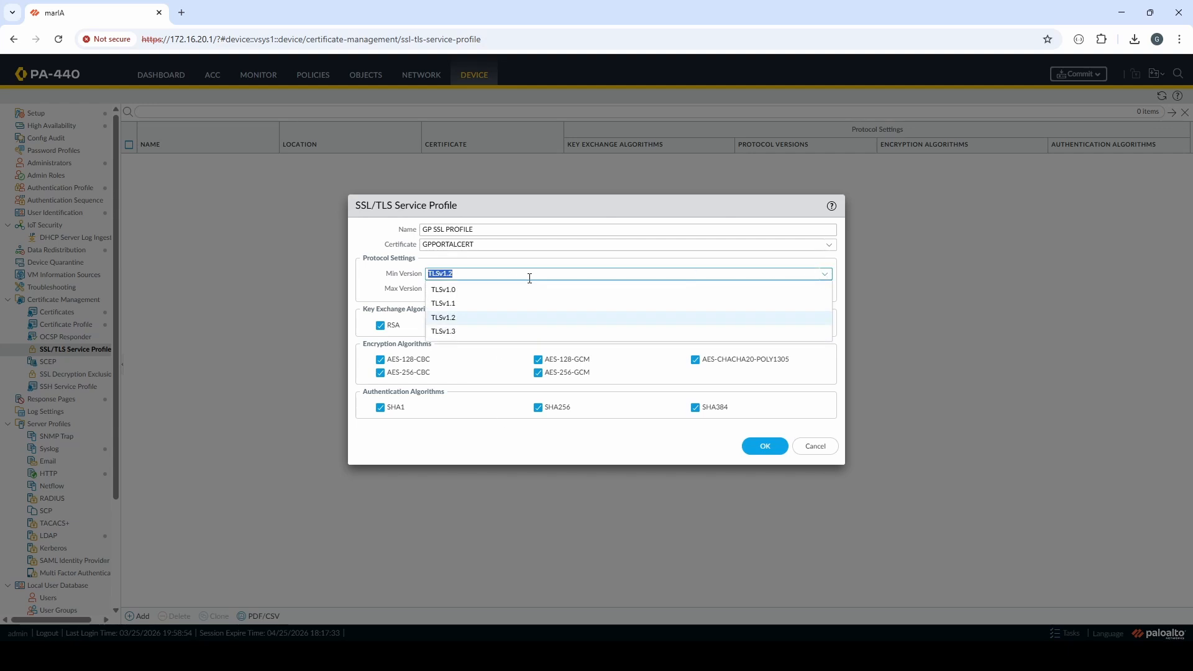
{"action": "left_click", "coordinate": [462, 320]}
{"action": "left_click", "coordinate": [474, 426]}
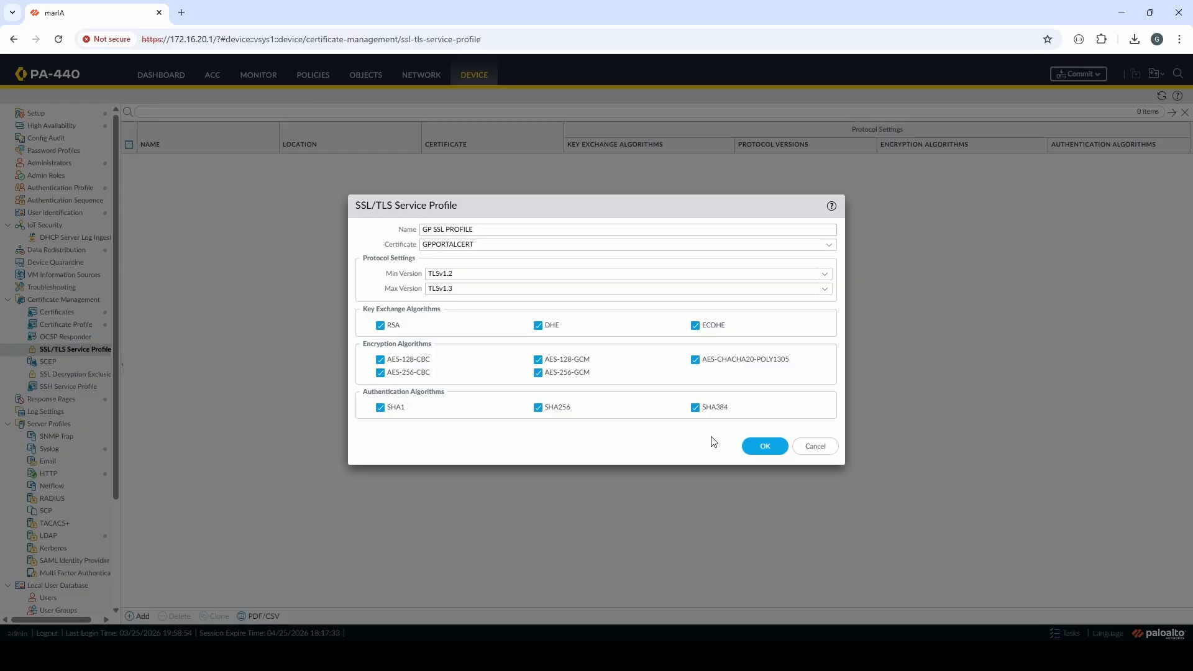
{"action": "left_click", "coordinate": [756, 445]}
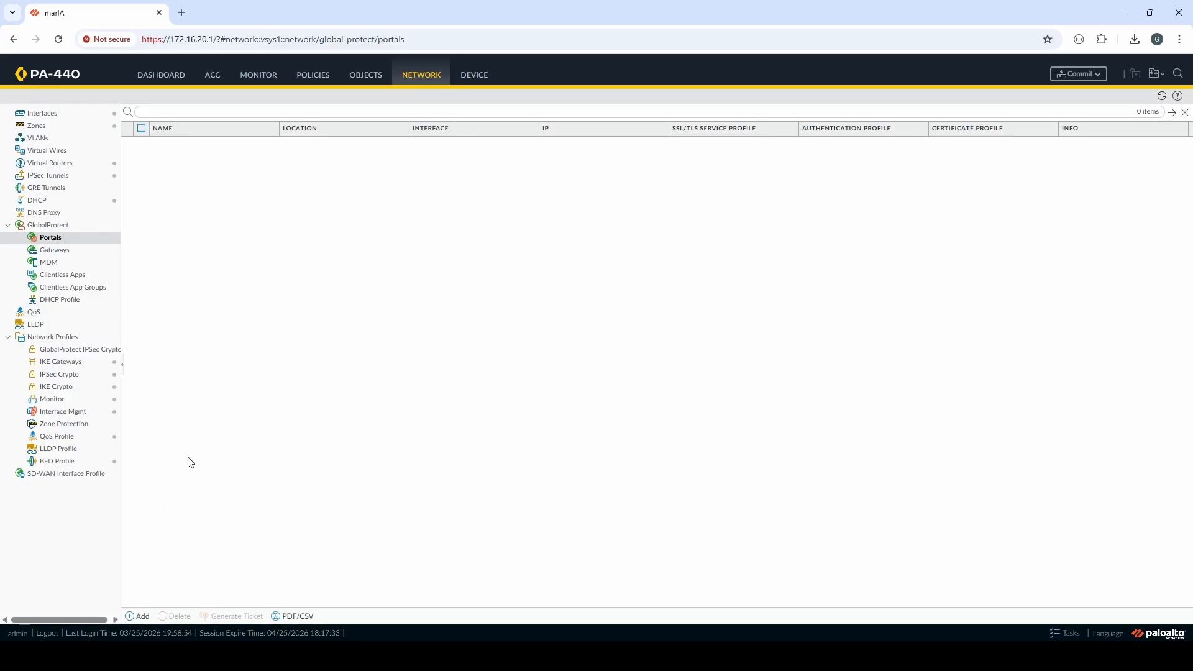
Add a GlobalProtect portal configuration named "GP Portal" on the interface ethernet1/2
{"action": "left_click", "coordinate": [69, 251]}
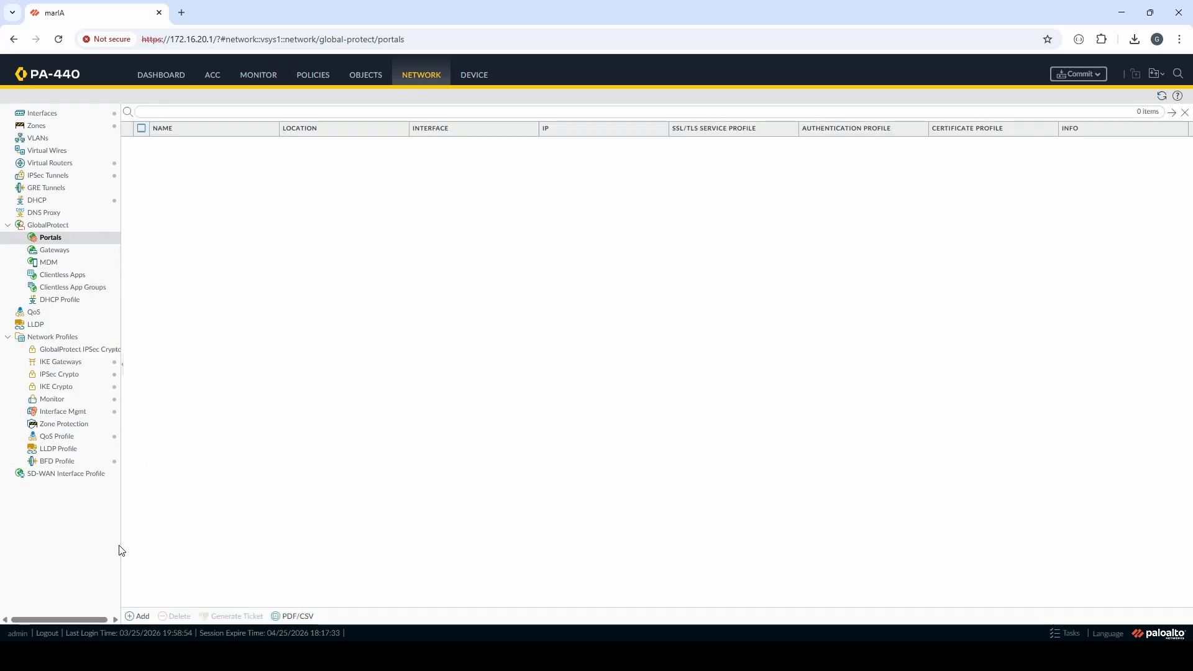
{"action": "left_click", "coordinate": [136, 615]}
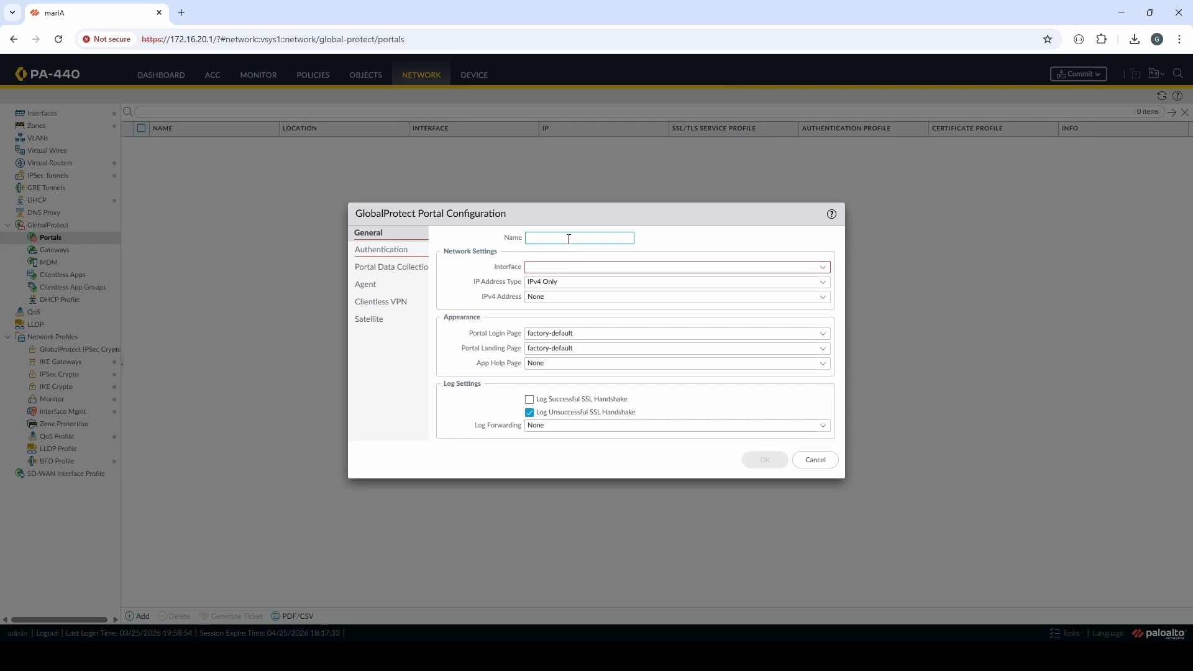
{"action": "type", "text": "GP Port"}
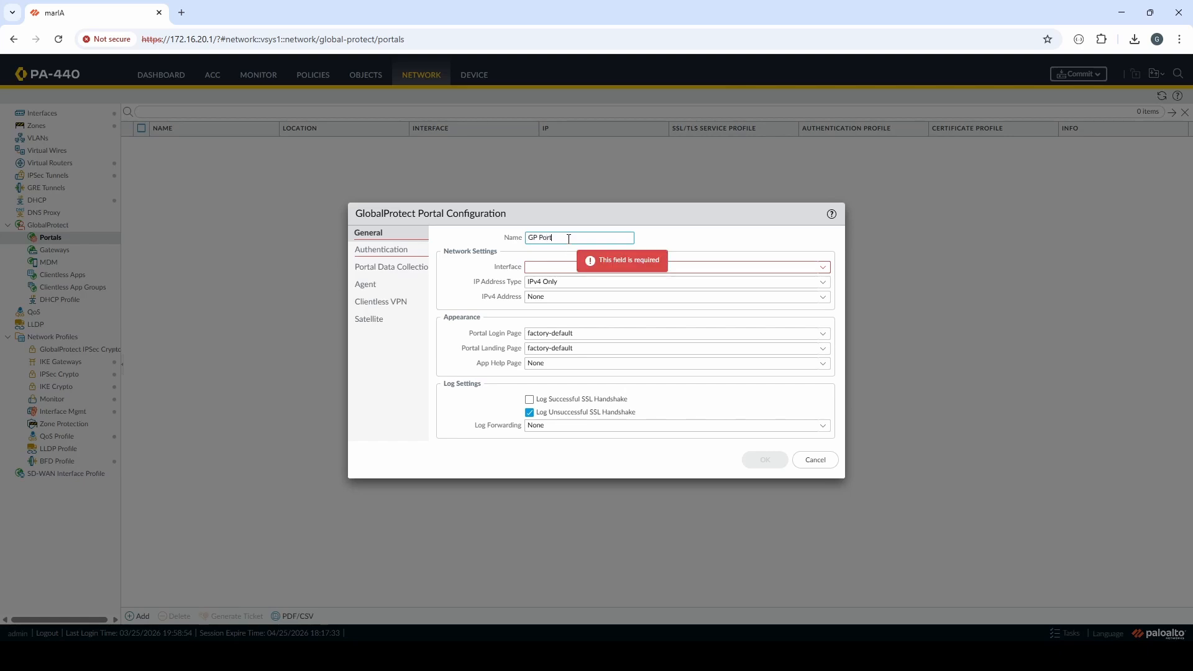
{"action": "type", "text": "al"}
{"action": "left_click", "coordinate": [821, 268]}
{"action": "left_click", "coordinate": [668, 297]}
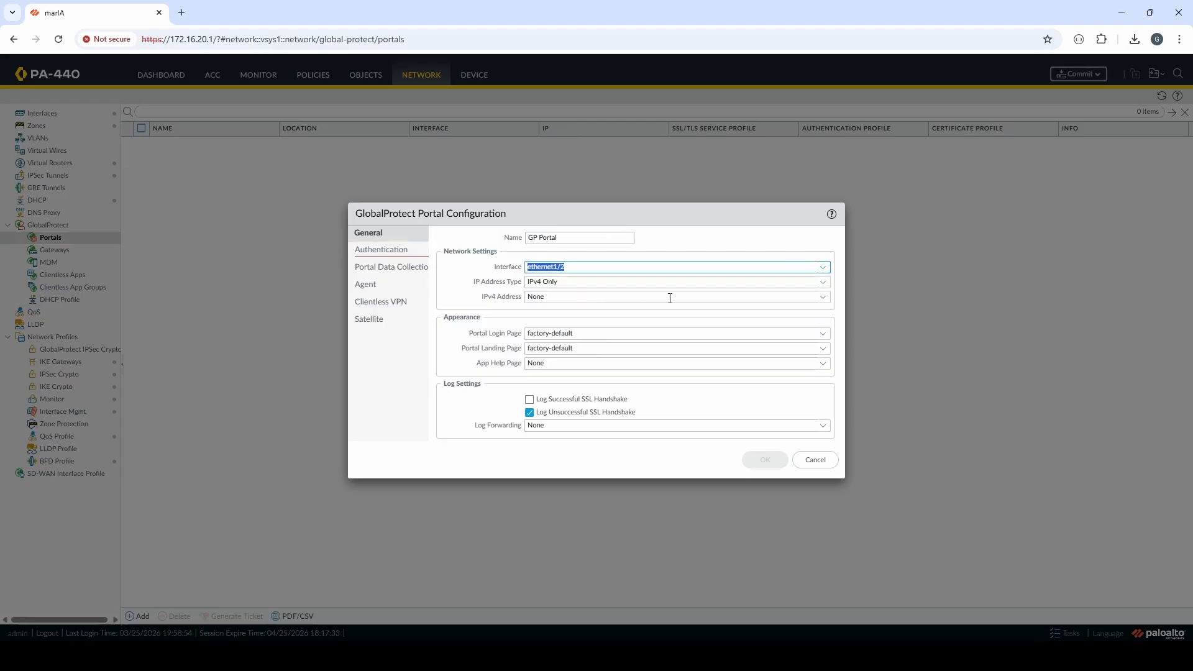
Set the portal's IPv4 address to 192.168.1.75/24 and assign GP SSL PROFILE as its SSL/TLS service profile
{"action": "left_click", "coordinate": [821, 297]}
{"action": "left_click", "coordinate": [604, 326]}
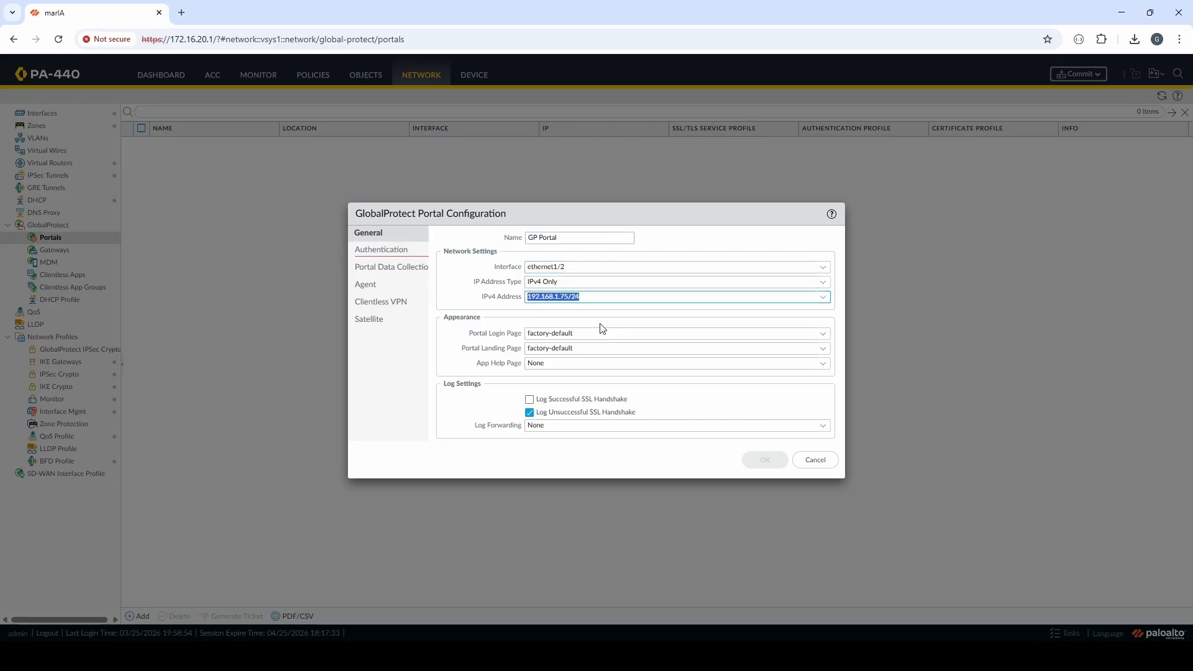
{"action": "left_click", "coordinate": [385, 246]}
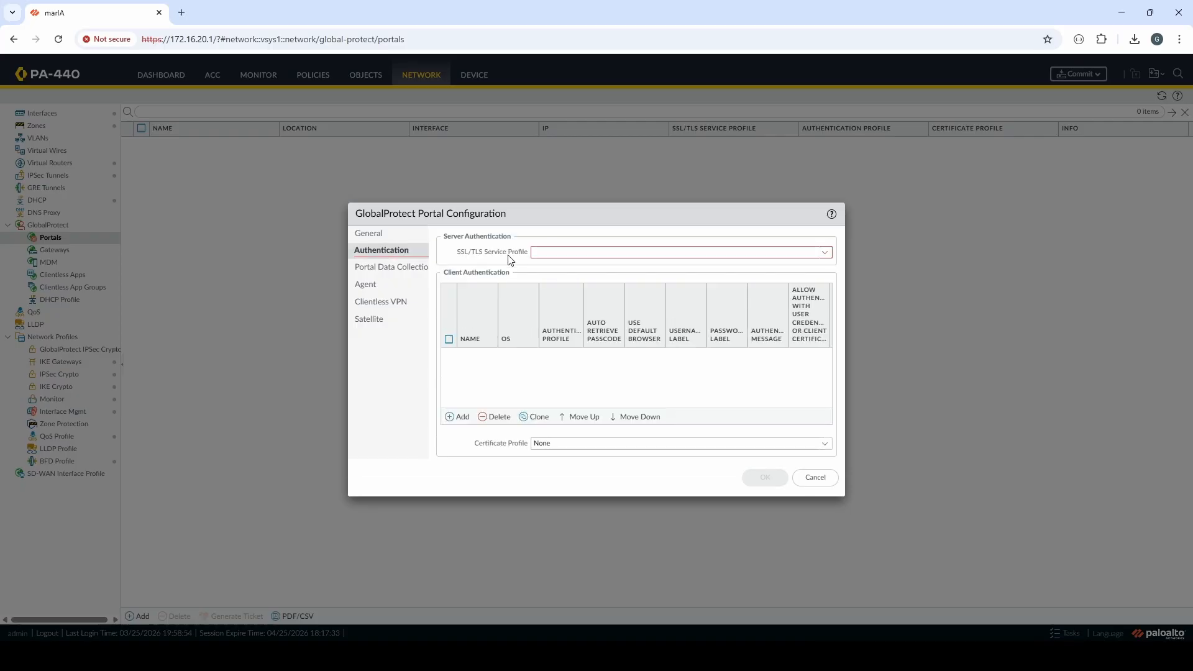
{"action": "left_click", "coordinate": [824, 254]}
{"action": "left_click", "coordinate": [596, 268]}
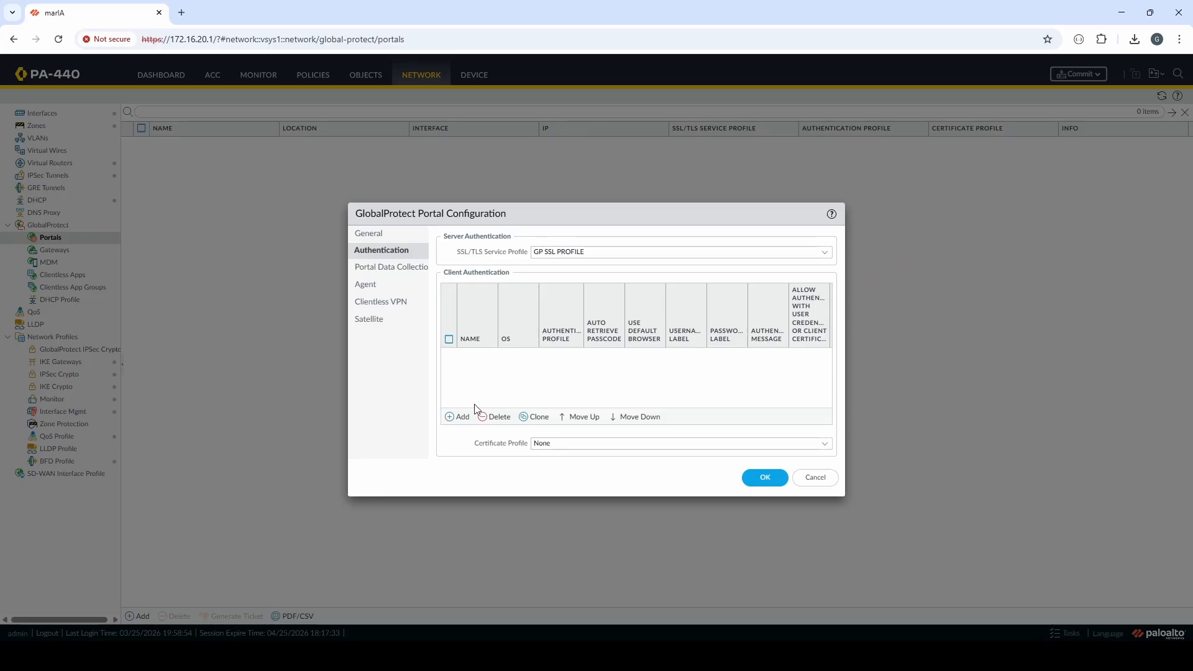
Add a portal client authentication entry named "Client Auth" for any OS, using the GP SAML AUTH authentication profile
{"action": "left_click", "coordinate": [458, 417]}
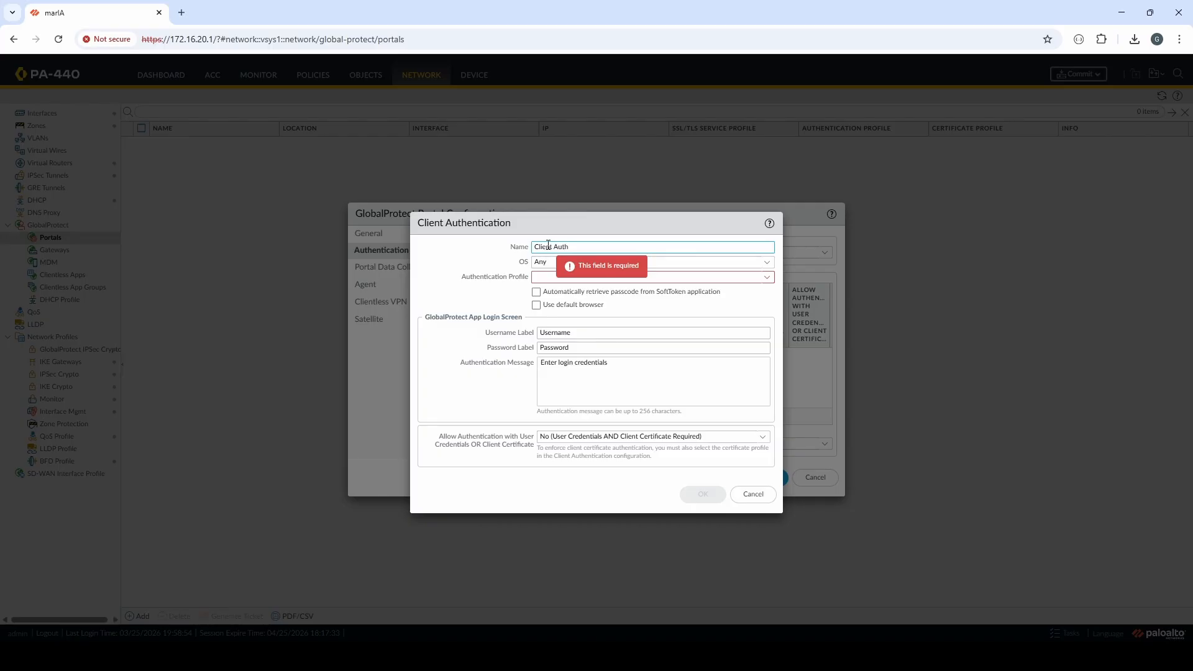
{"action": "key", "text": "Tab"}
{"action": "left_click", "coordinate": [772, 267]}
{"action": "left_click", "coordinate": [701, 274]}
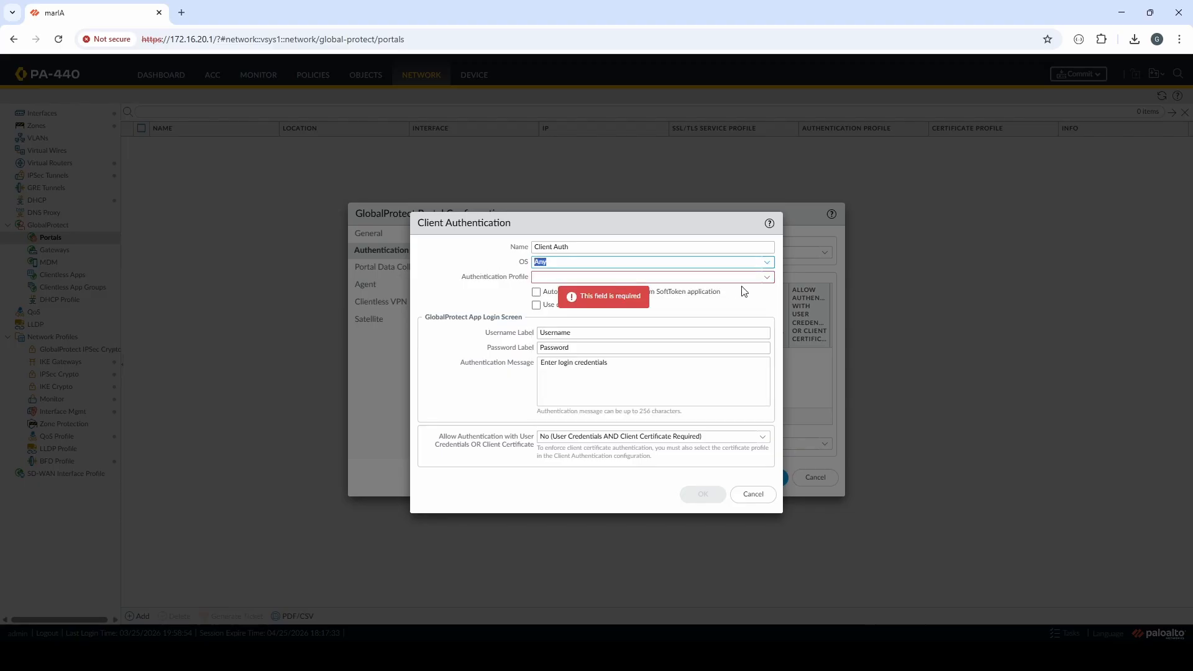
{"action": "left_click", "coordinate": [766, 277]}
{"action": "left_click", "coordinate": [643, 293]}
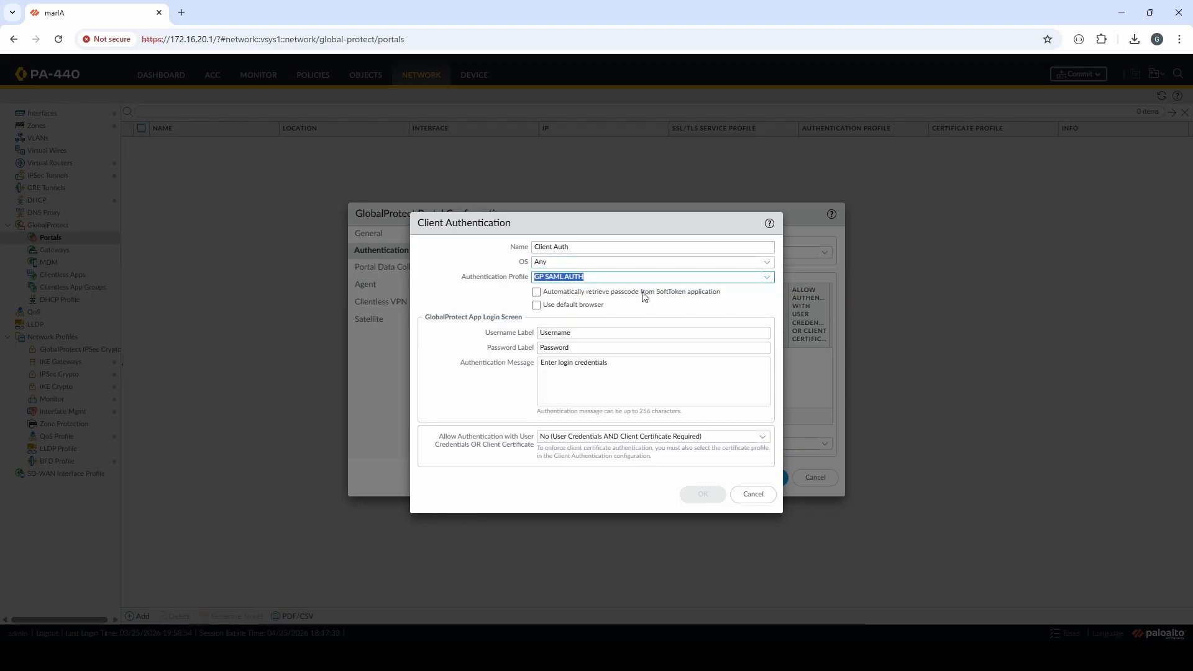
{"action": "left_click", "coordinate": [451, 387]}
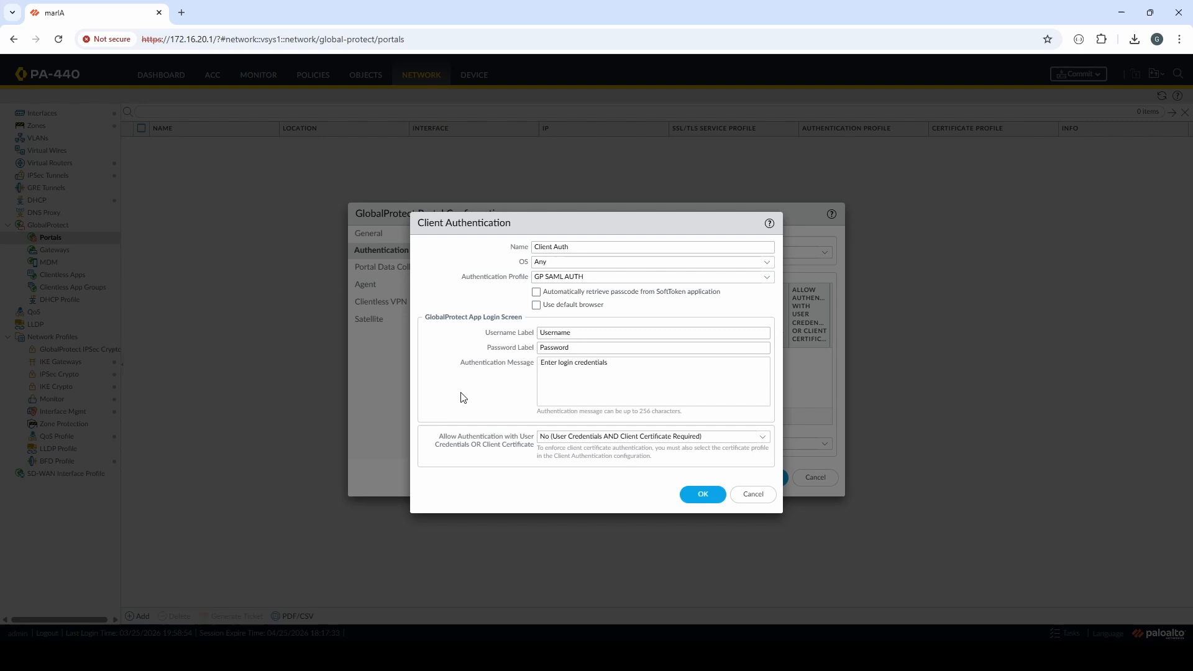
Allow authentication with "Yes (User Credentials OR Client Certificate Required)" and save the client authentication entry
{"action": "left_click", "coordinate": [764, 442]}
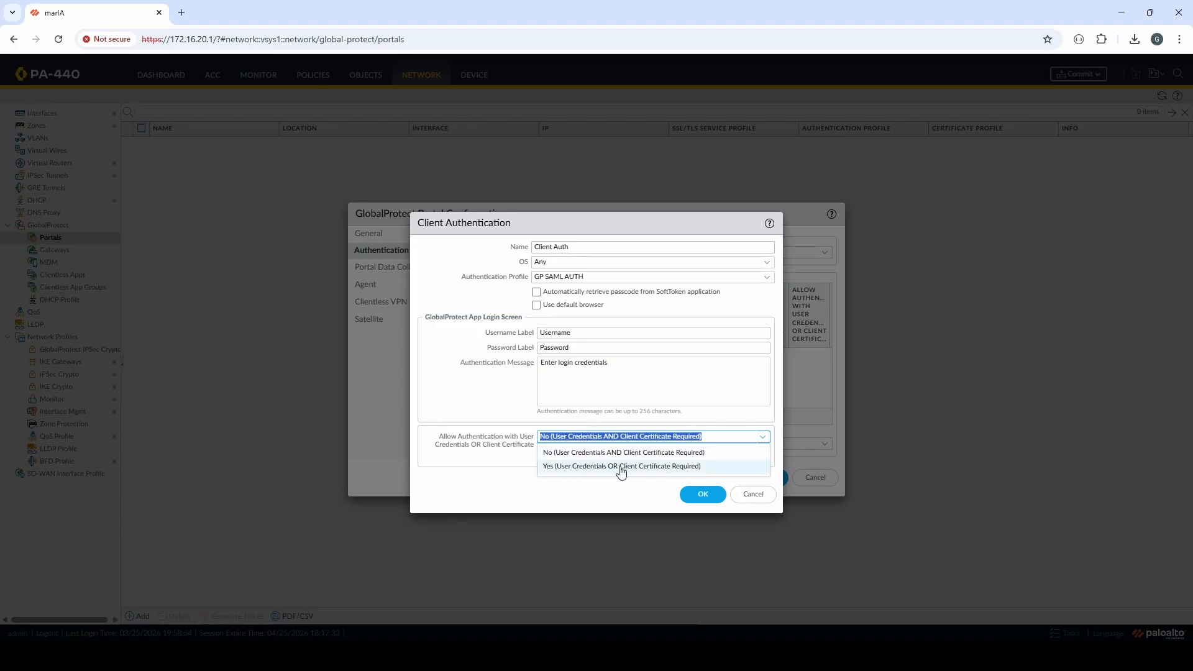
{"action": "left_click", "coordinate": [598, 468]}
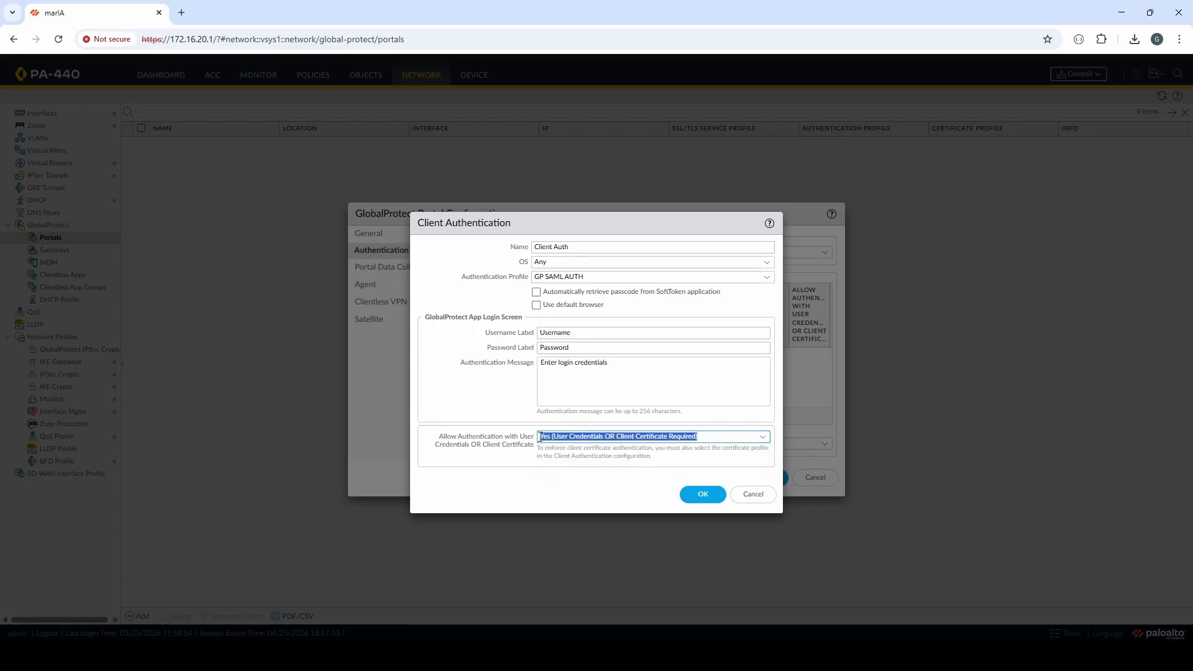
{"action": "left_click", "coordinate": [689, 493]}
Add an agent configuration named "Standard Config" to the portal
{"action": "left_click", "coordinate": [375, 286]}
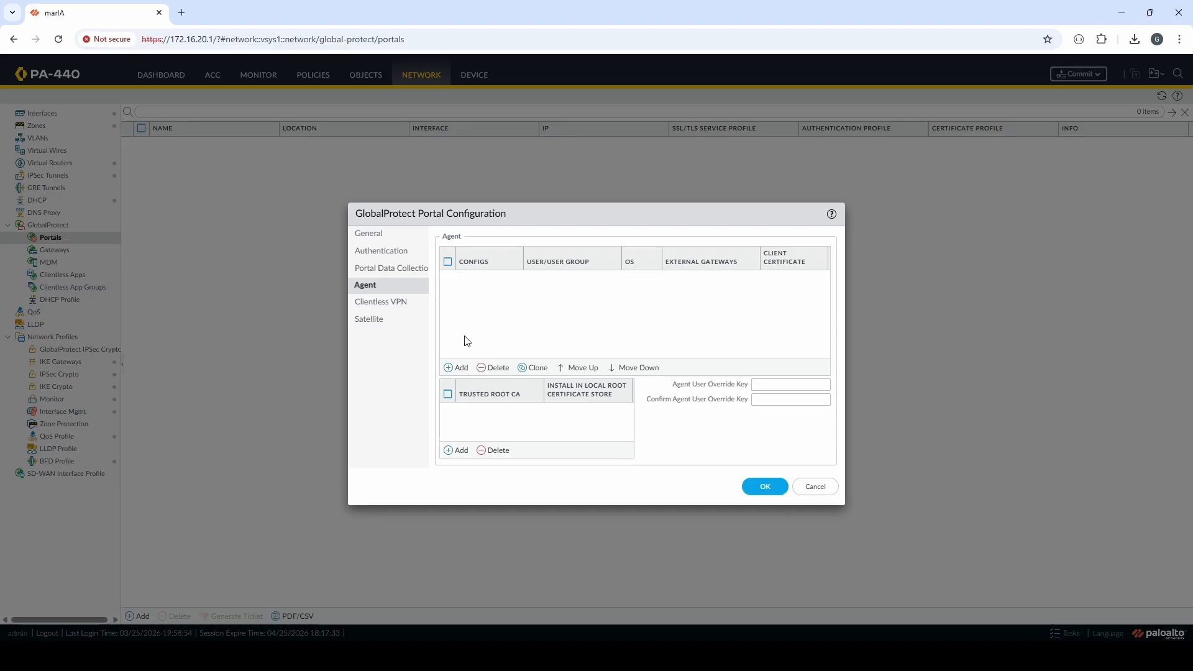
{"action": "left_click", "coordinate": [460, 369]}
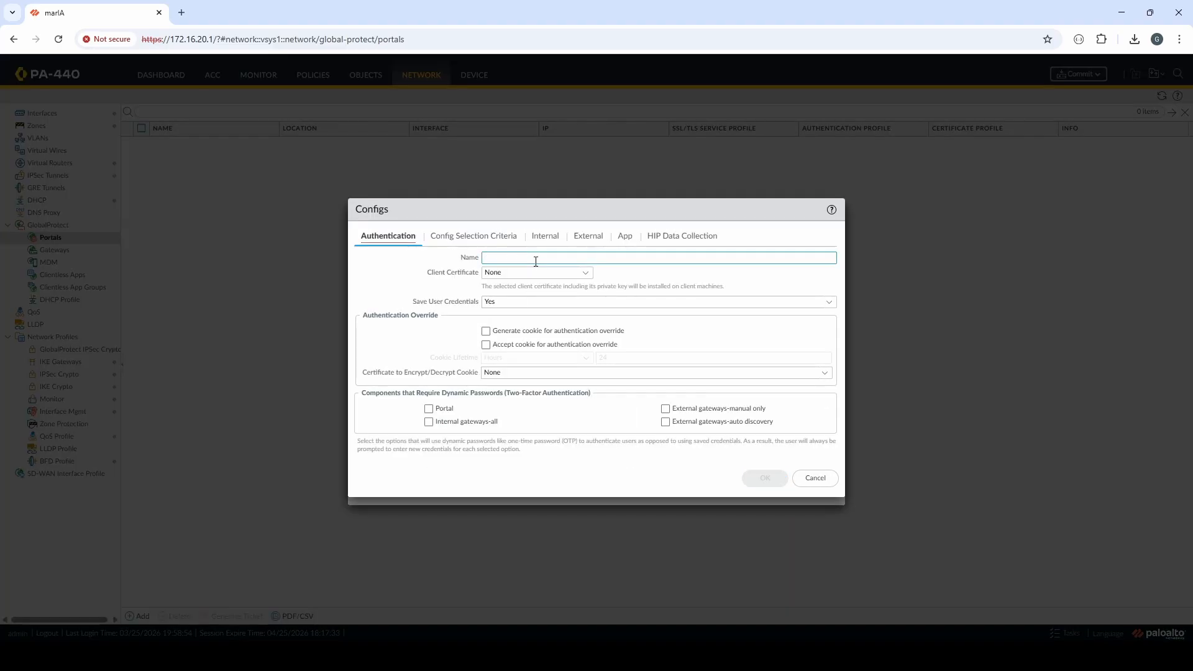
{"action": "type", "text": "Standard Co"}
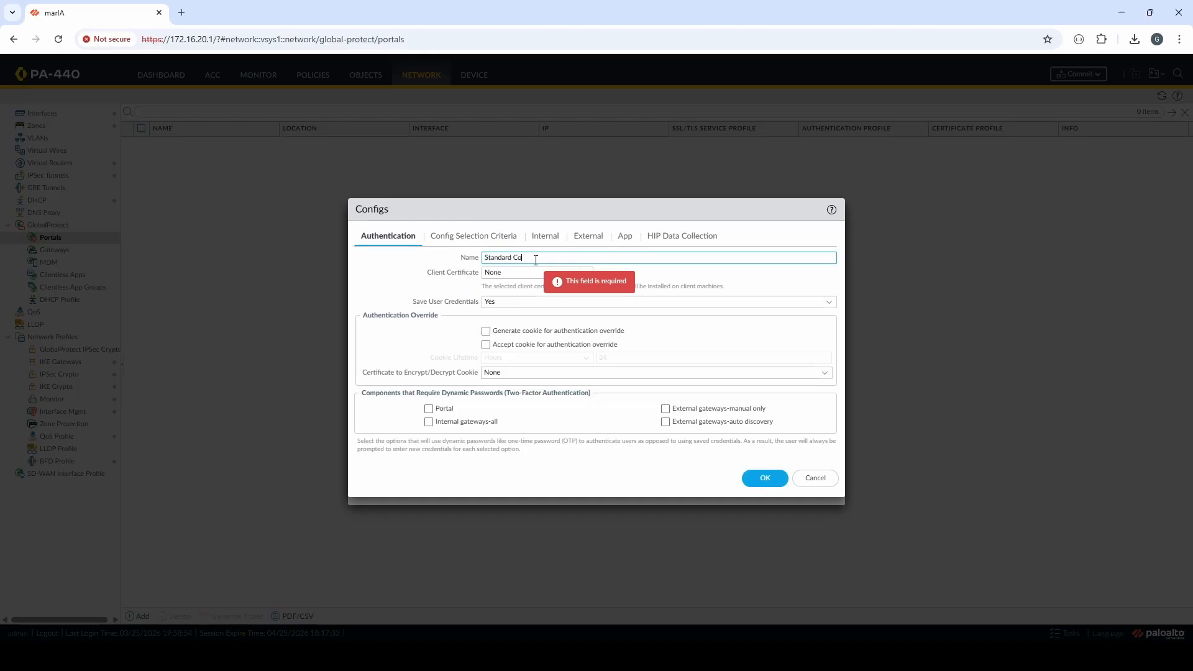
{"action": "type", "text": "nfig"}
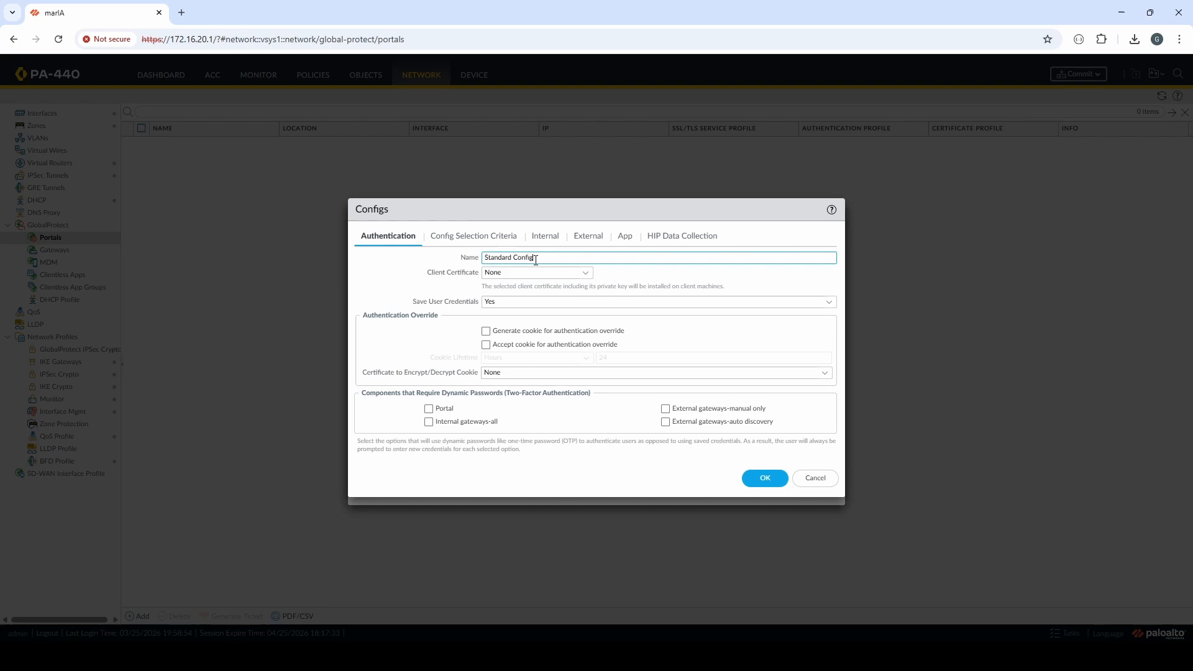
Add an external gateway named "GW" to the agent configuration with the FQDN vpn.mariainfosec.com
{"action": "left_click", "coordinate": [601, 242]}
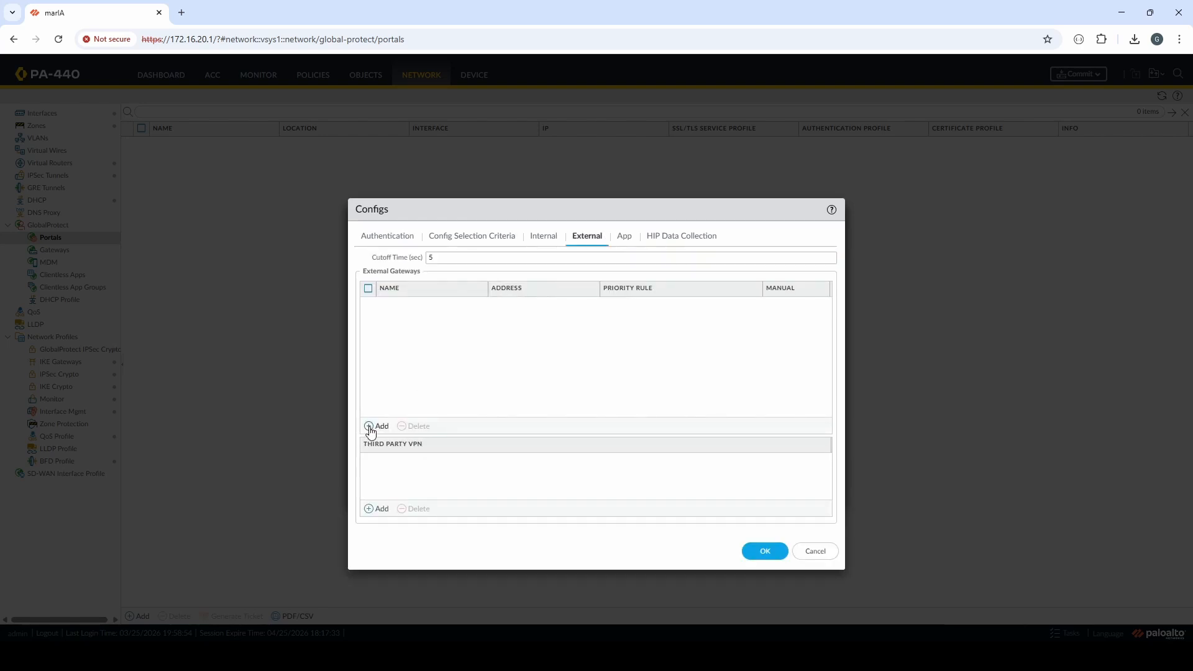
{"action": "left_click", "coordinate": [375, 425]}
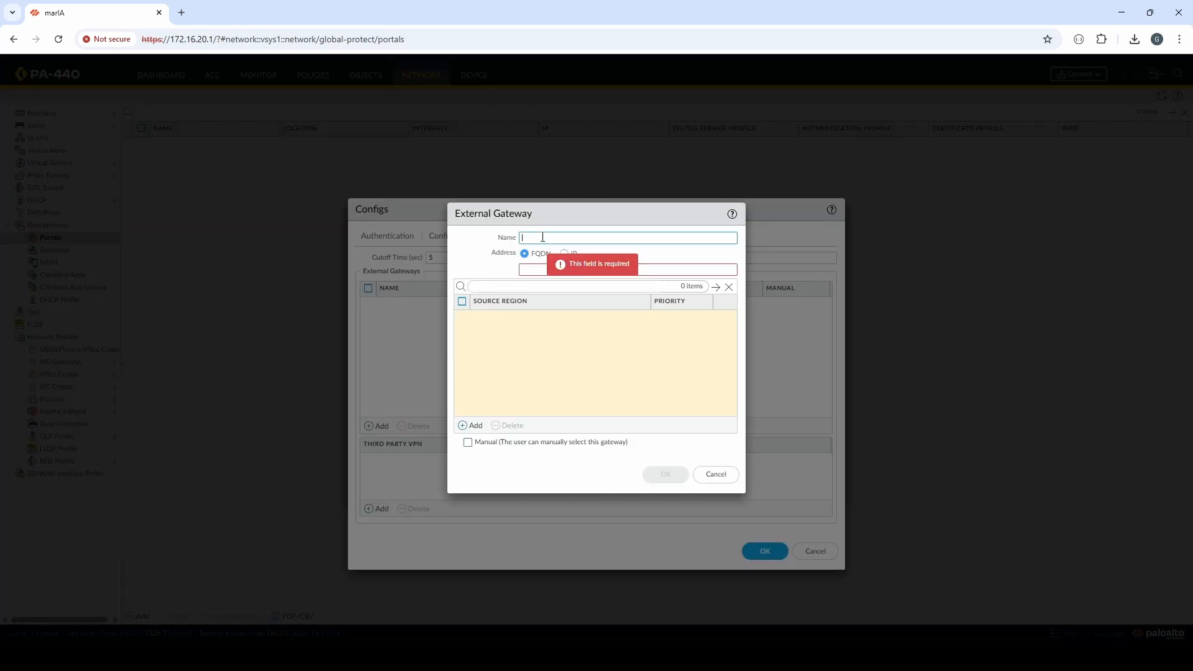
{"action": "type", "text": "GW"}
{"action": "left_click", "coordinate": [535, 268]}
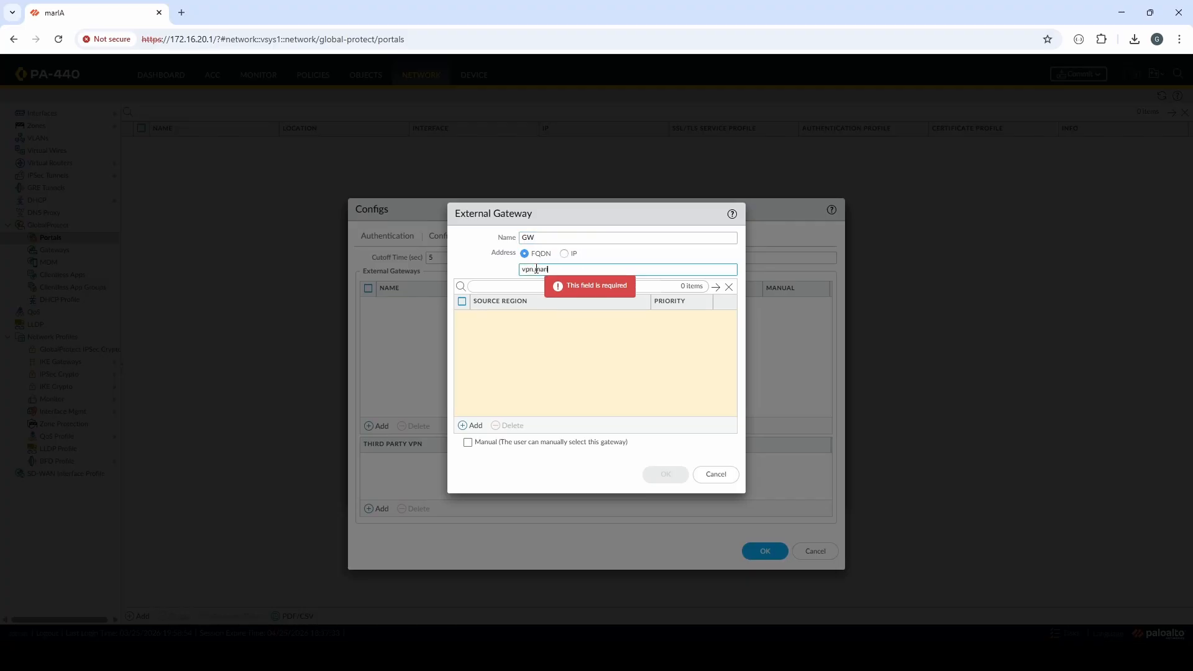
{"action": "type", "text": "vpn.mariainfosec.com"}
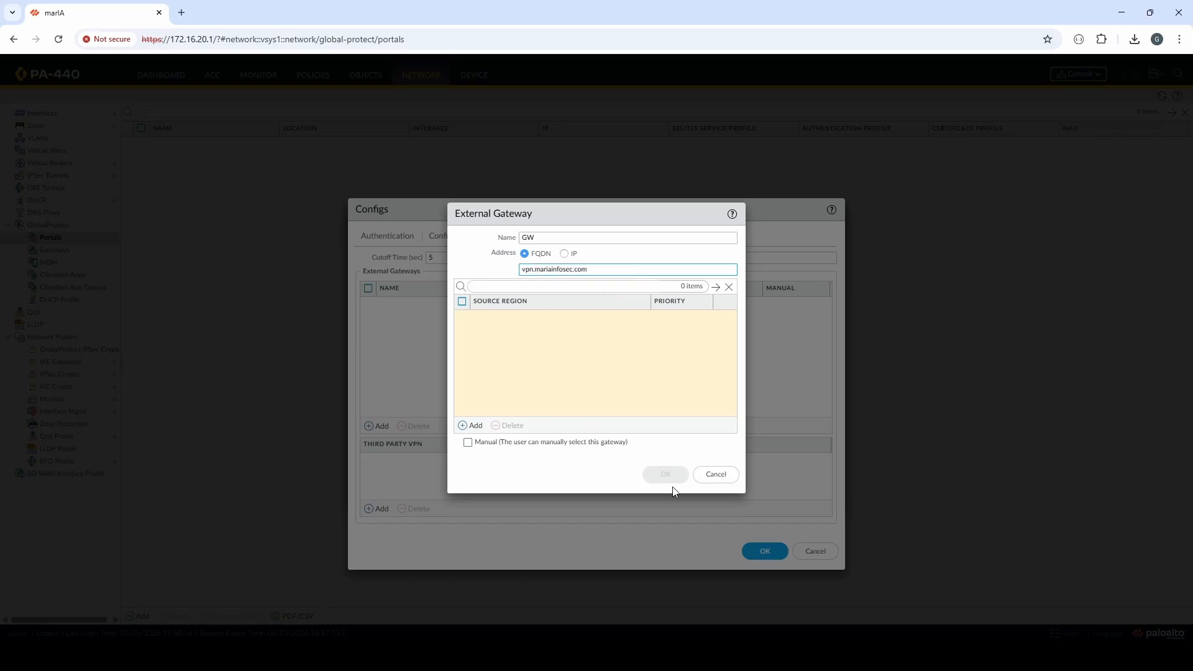
Give the external gateway the source region Any with Highest priority, and save the gateway and the agent configuration
{"action": "left_click", "coordinate": [470, 425]}
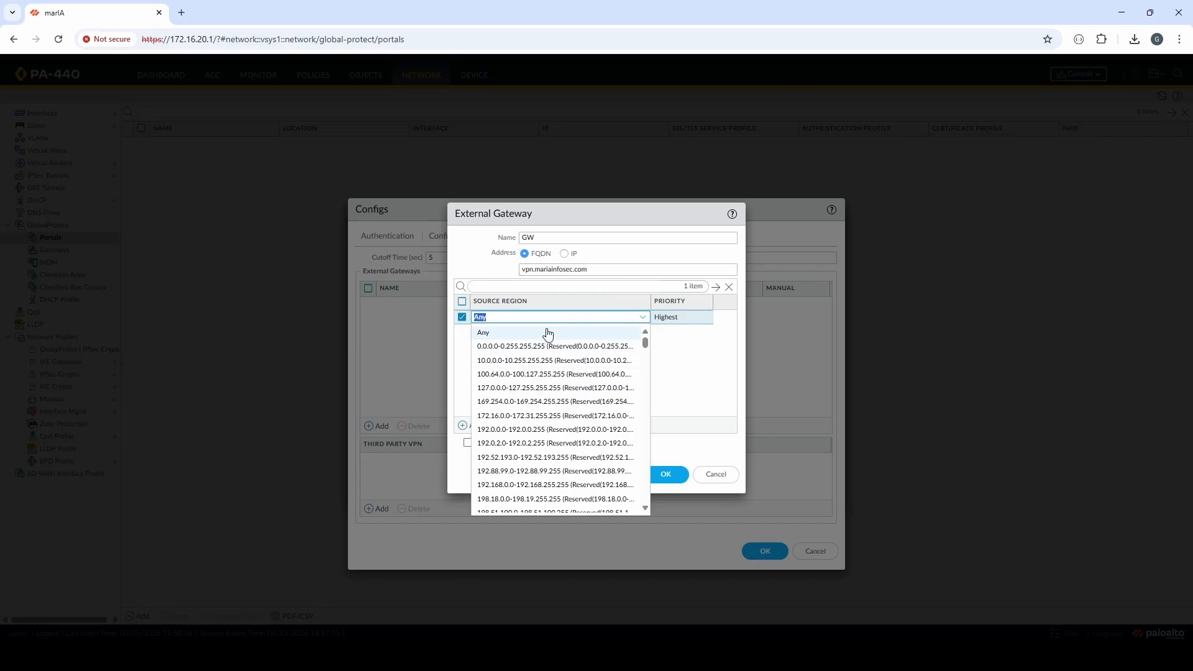
{"action": "left_click", "coordinate": [547, 333]}
{"action": "left_click", "coordinate": [681, 317]}
{"action": "left_click", "coordinate": [599, 357]}
{"action": "left_click", "coordinate": [662, 476]}
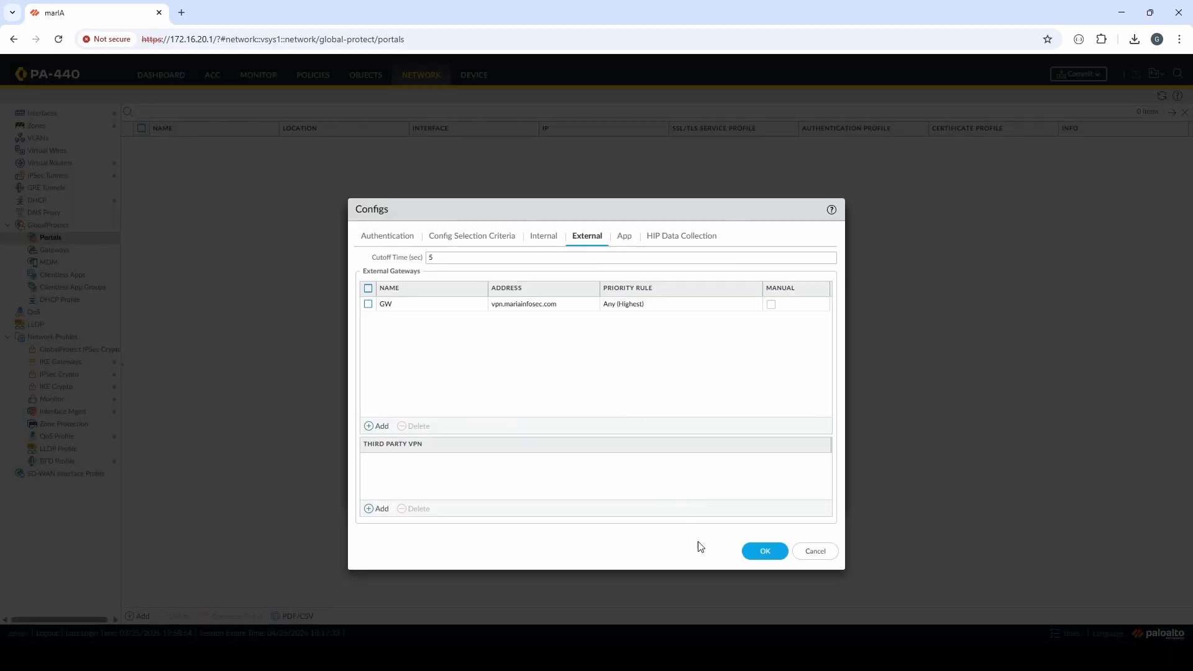
{"action": "left_click", "coordinate": [752, 551]}
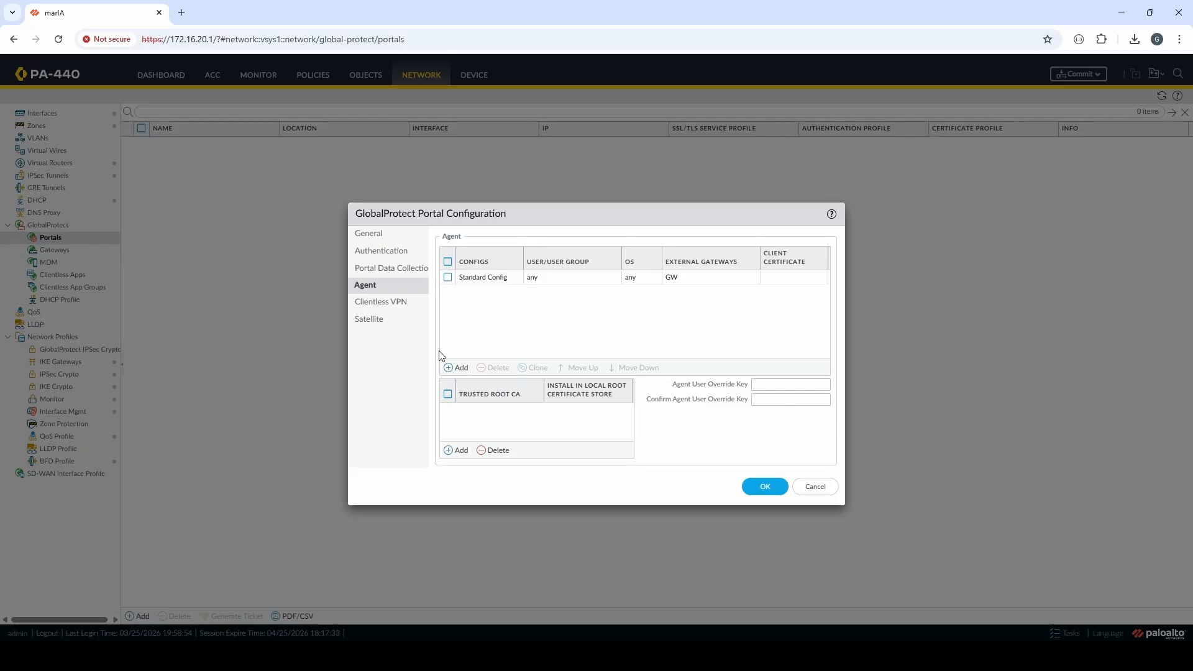
{"action": "left_click", "coordinate": [460, 367]}
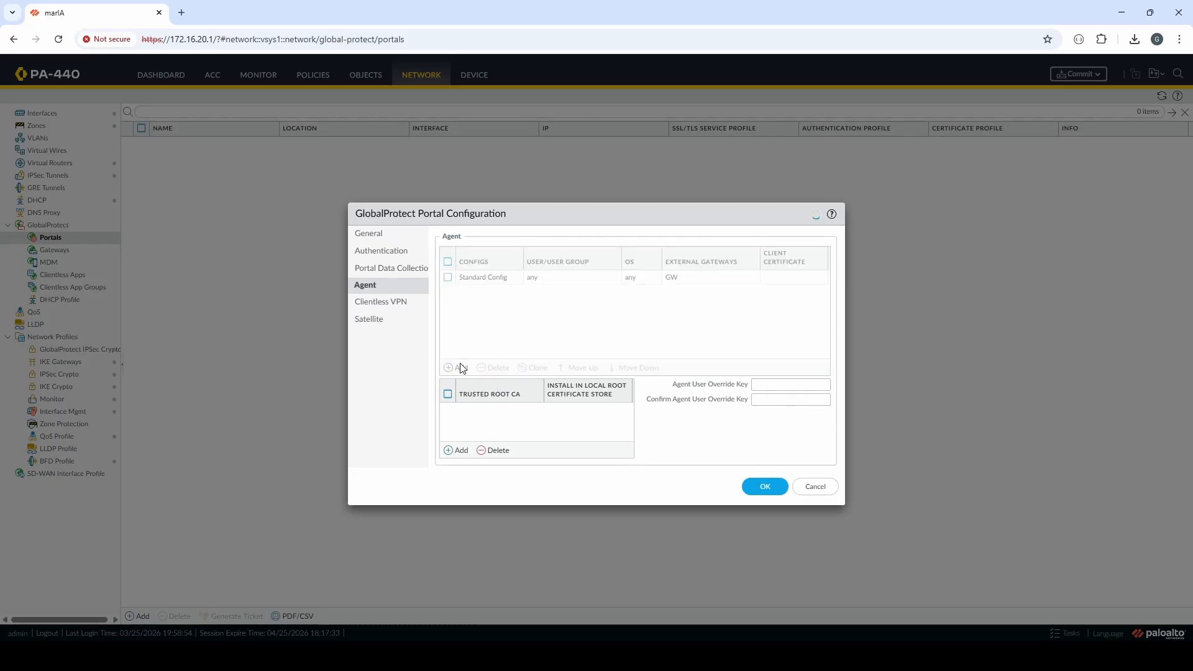
{"action": "left_click", "coordinate": [622, 236]}
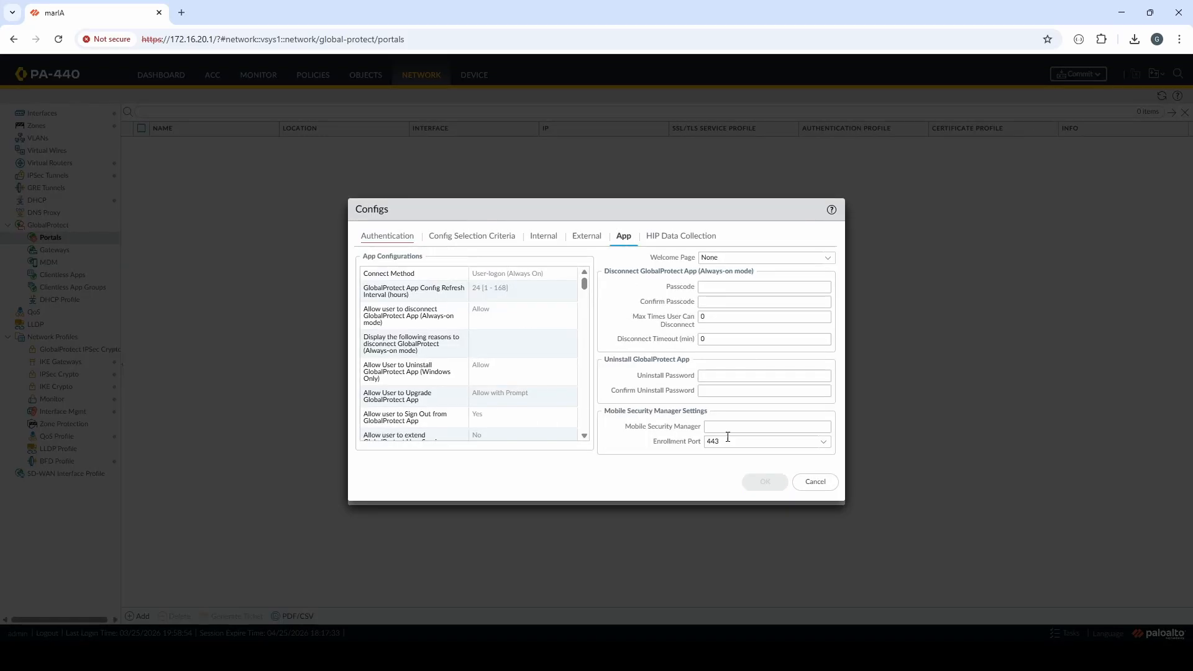
{"action": "left_click", "coordinate": [811, 482]}
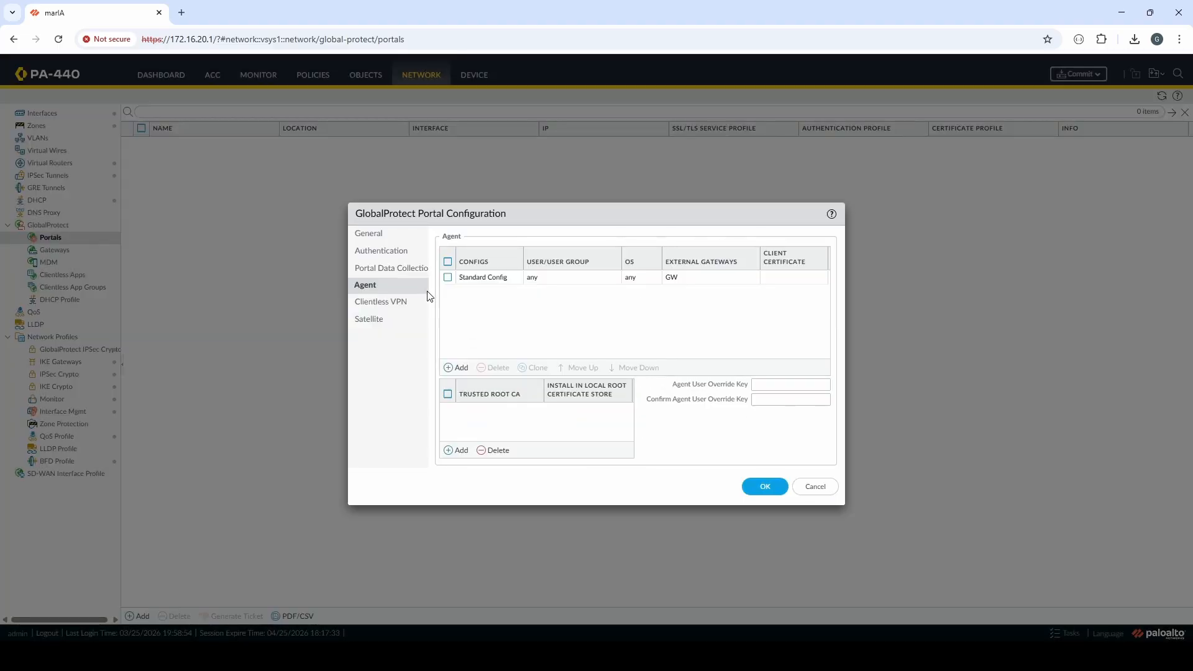
Add GPROOTCA to the portal agent's trusted root CAs without installing it in the local root certificate store
{"action": "left_click", "coordinate": [458, 450]}
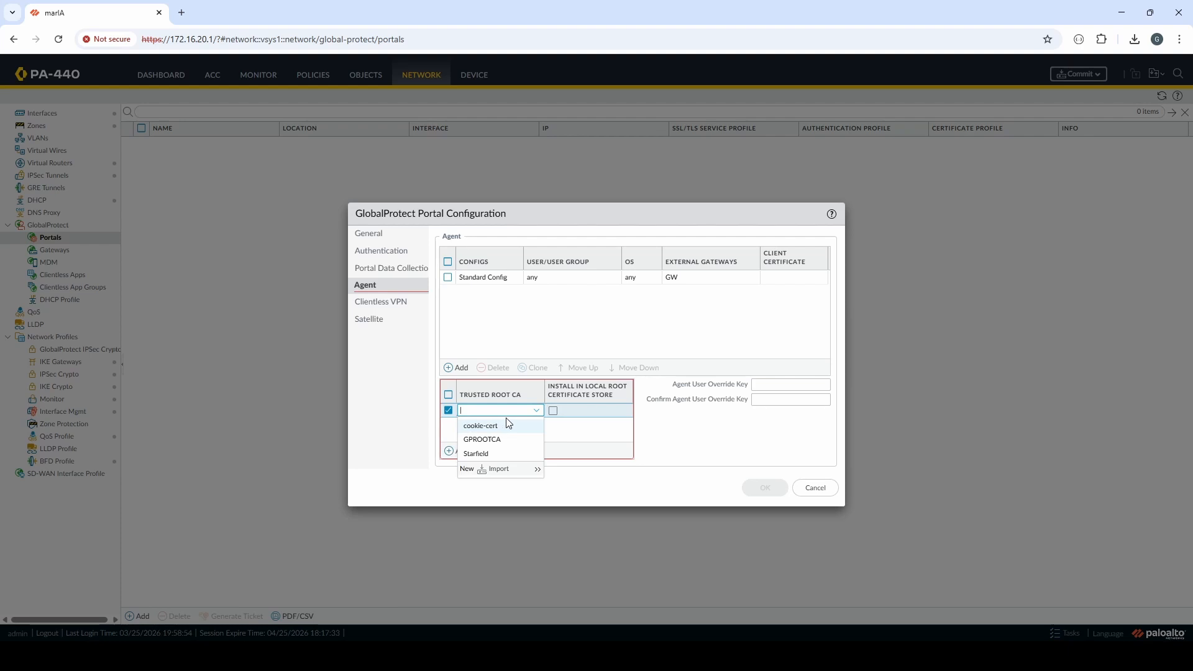
{"action": "left_click", "coordinate": [501, 439]}
{"action": "left_click", "coordinate": [552, 410]}
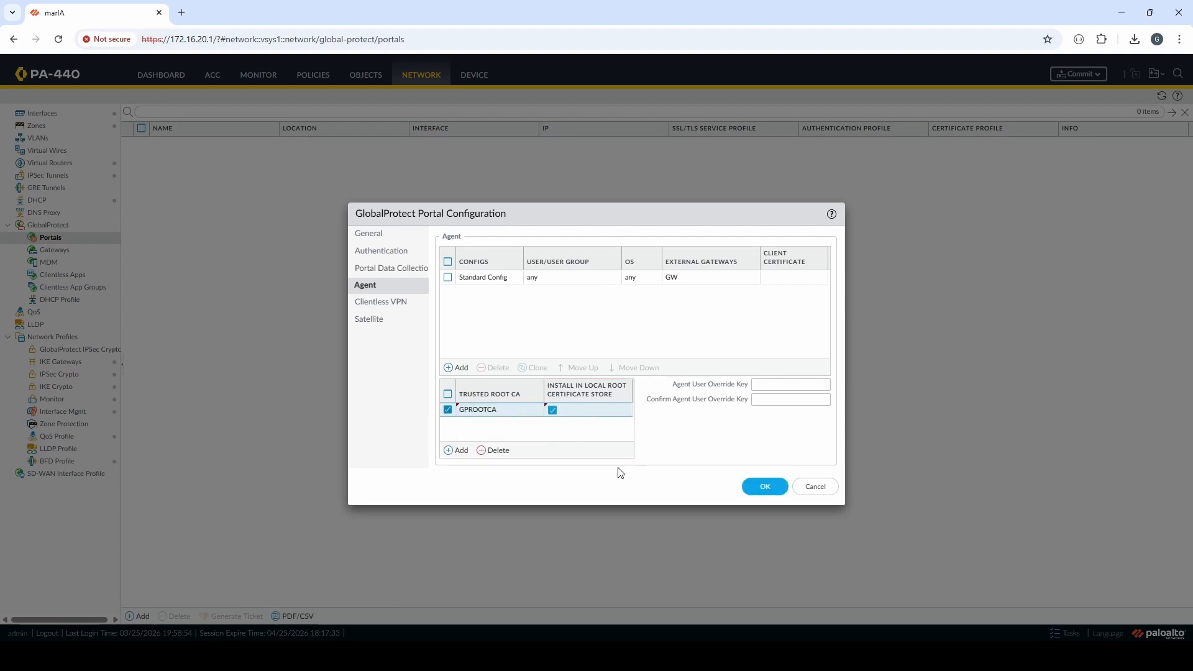
{"action": "left_click", "coordinate": [552, 410]}
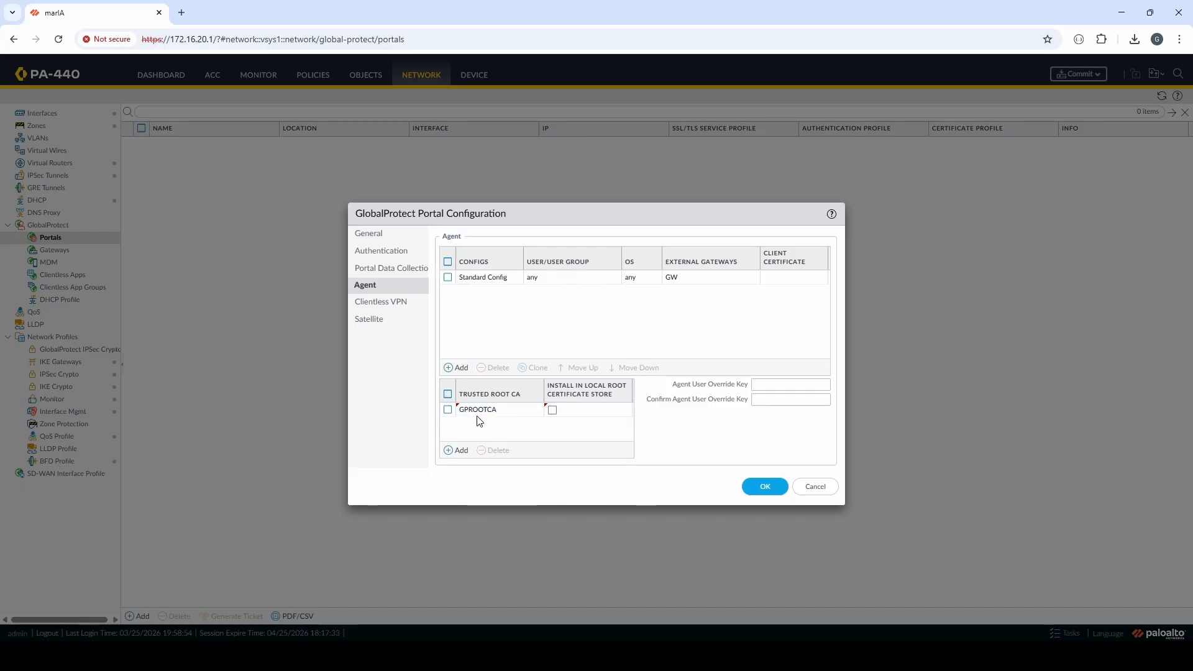
{"action": "left_click", "coordinate": [497, 409]}
{"action": "left_click", "coordinate": [564, 449]}
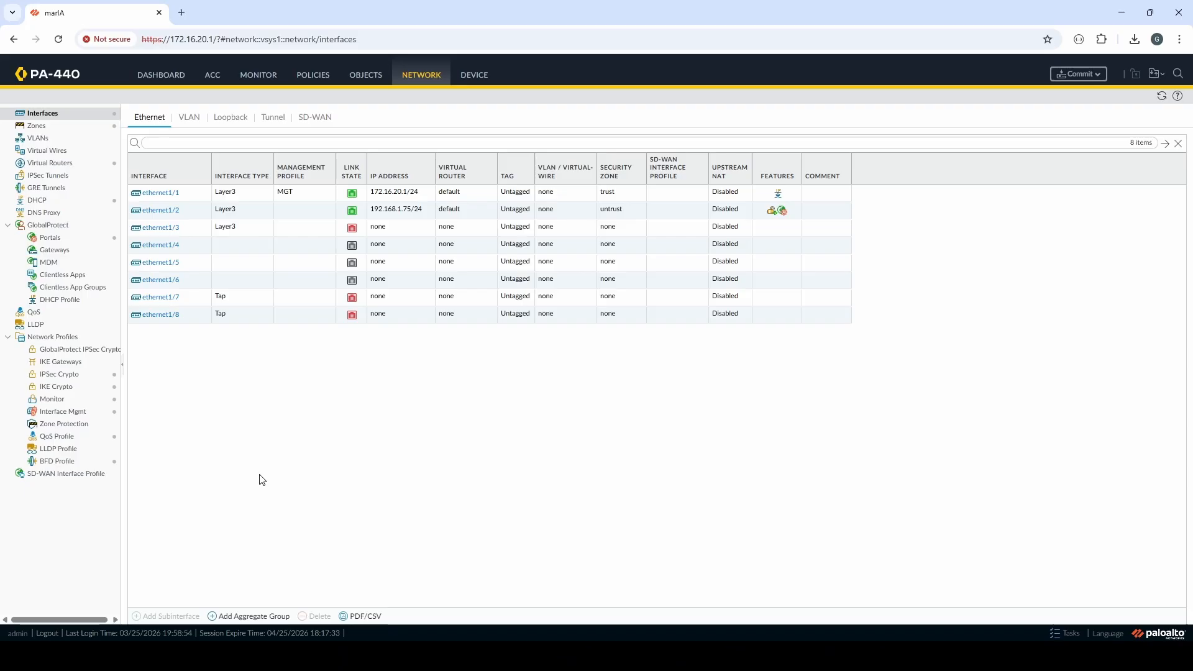
Add a tunnel interface numbered 100 and assign it to the default virtual router
{"action": "left_click", "coordinate": [263, 122]}
{"action": "left_click", "coordinate": [145, 616]}
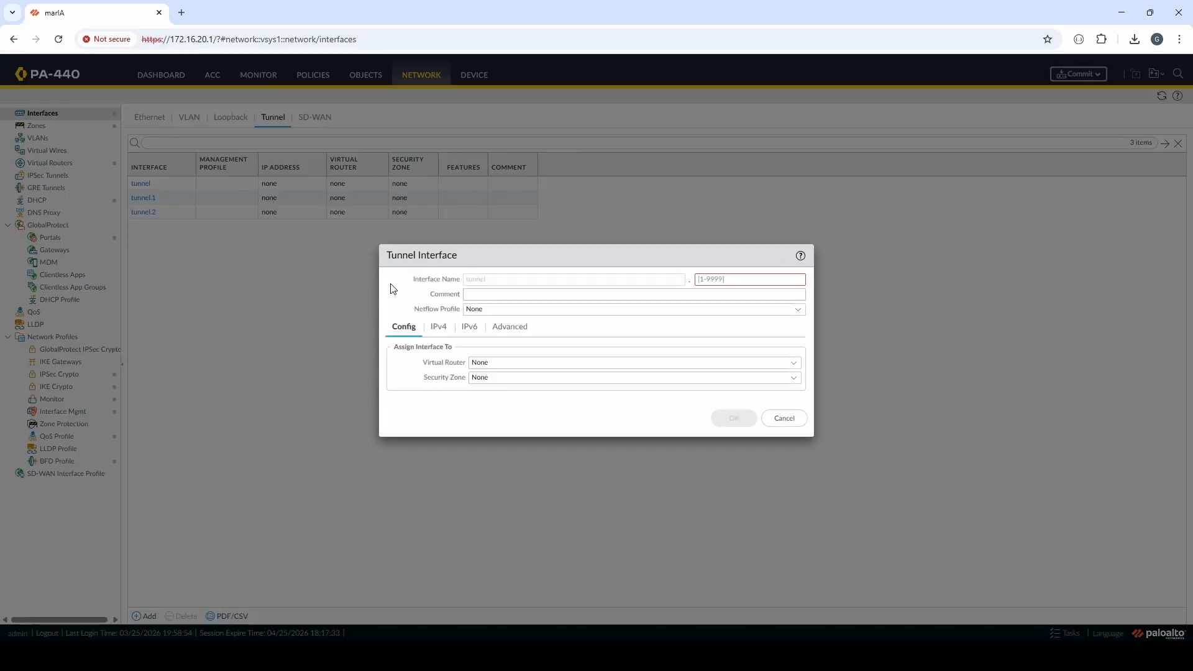
{"action": "left_click", "coordinate": [712, 281]}
{"action": "type", "text": "100"}
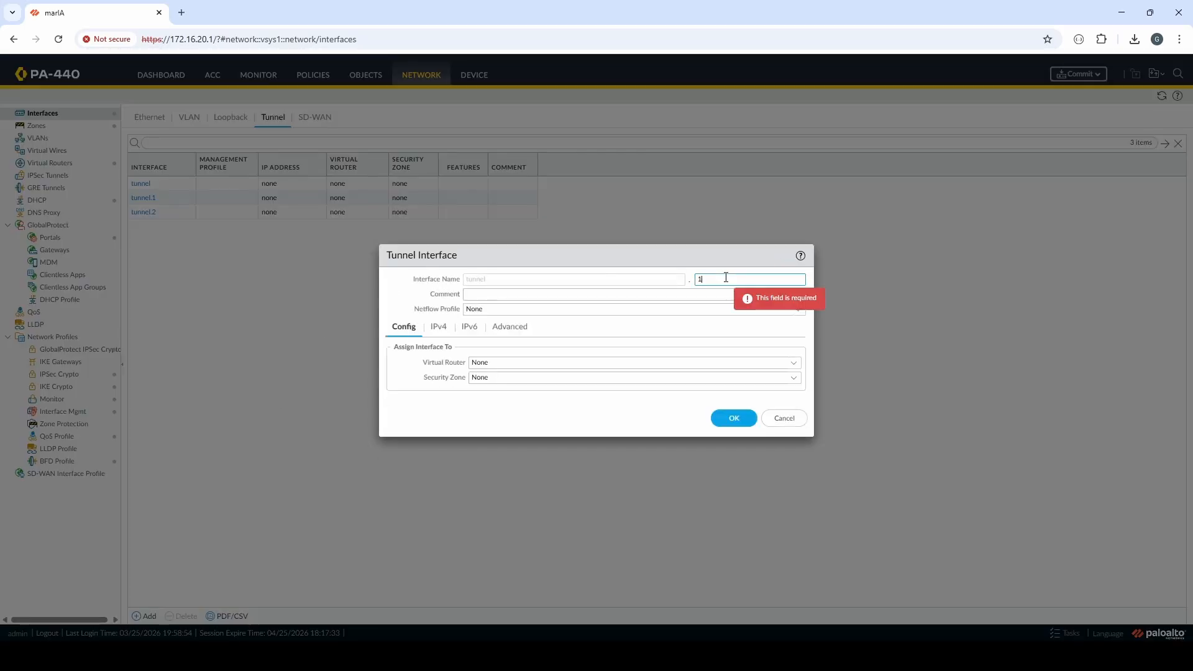
{"action": "left_click", "coordinate": [794, 364]}
{"action": "left_click", "coordinate": [516, 391]}
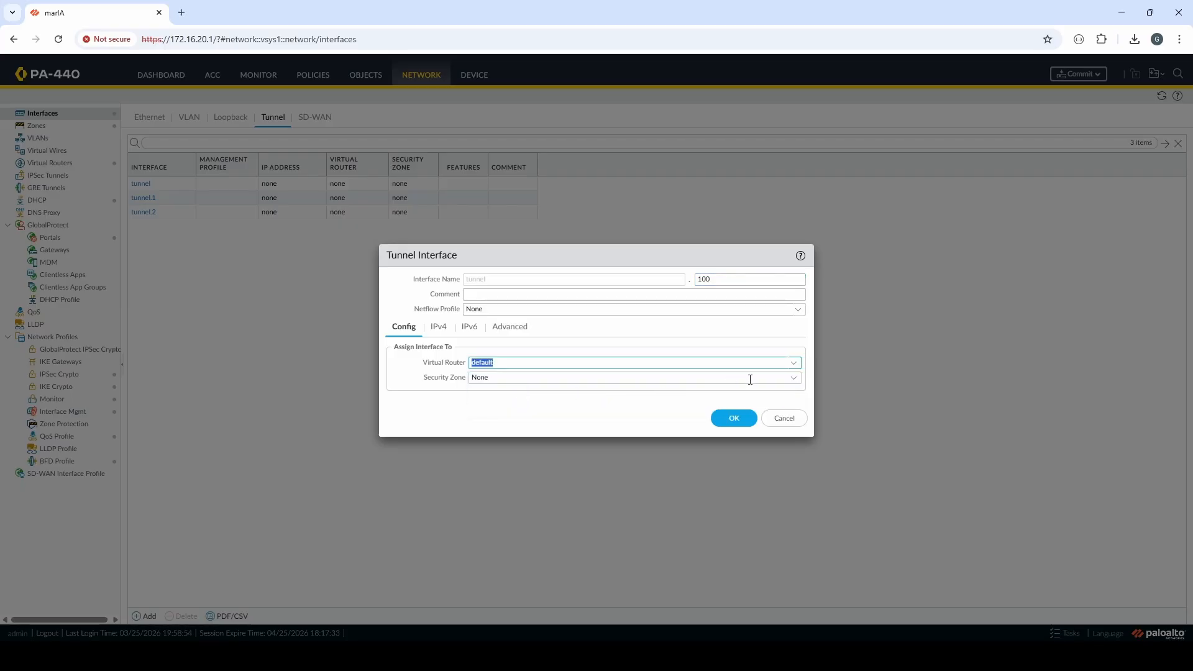
{"action": "left_click", "coordinate": [795, 378]}
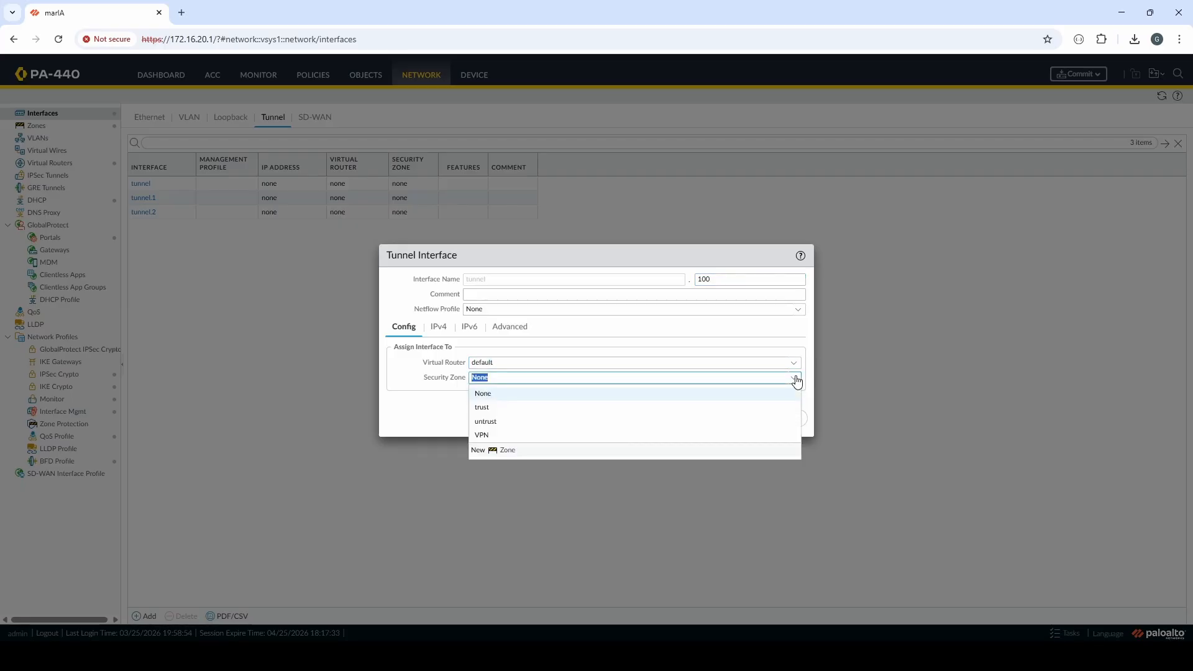
{"action": "left_click", "coordinate": [504, 453]}
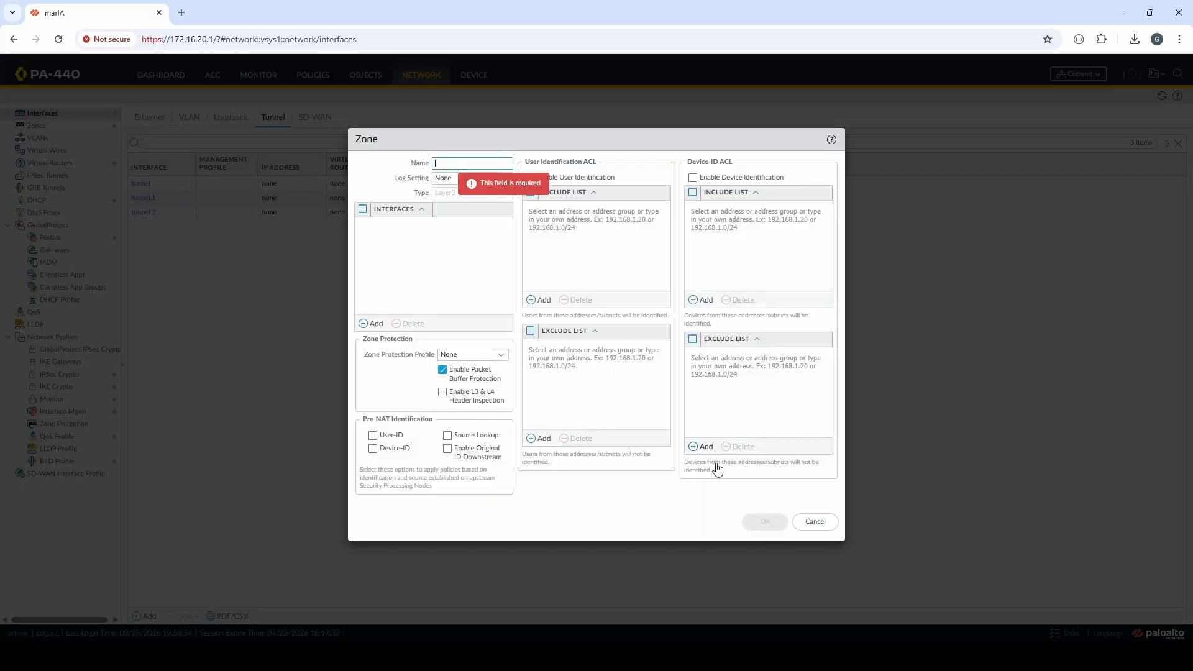
{"action": "left_click", "coordinate": [814, 520]}
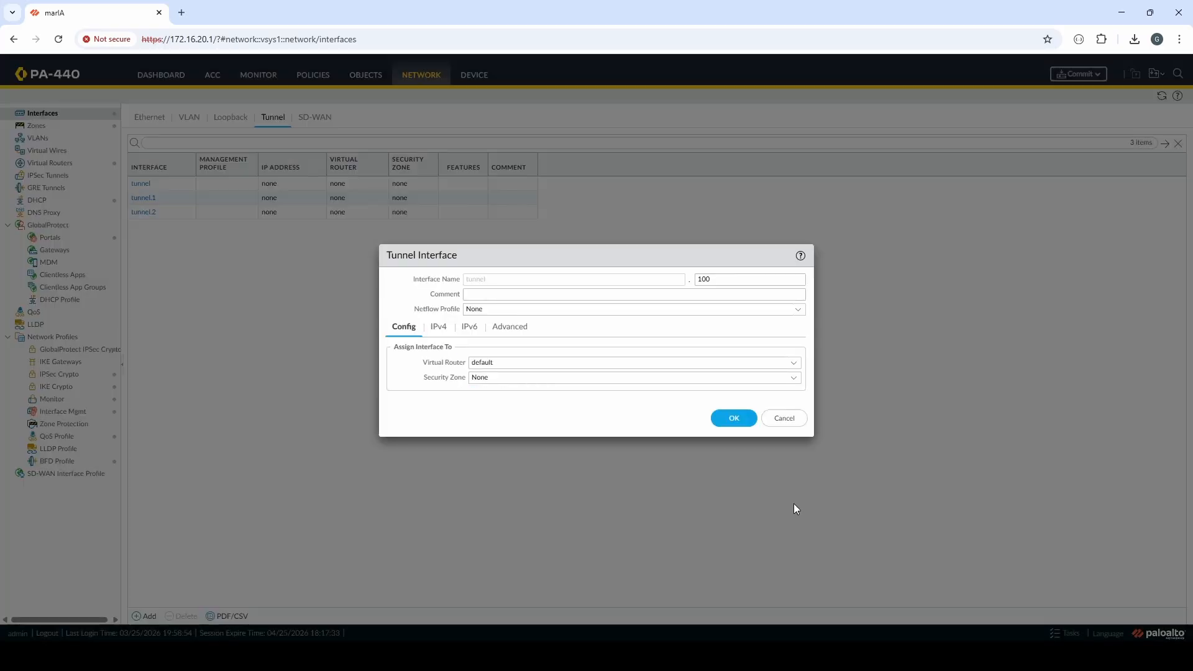
Assign the new tunnel interface to the VPN security zone and save it
{"action": "left_click", "coordinate": [792, 380]}
{"action": "left_click", "coordinate": [513, 434]}
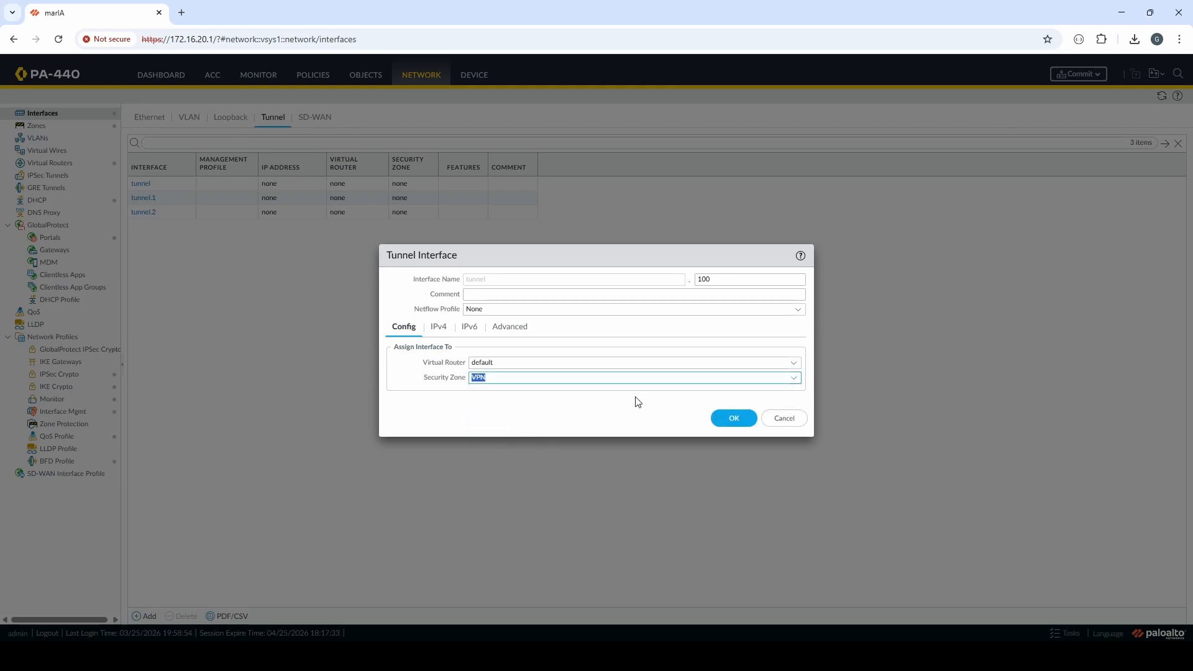
{"action": "left_click", "coordinate": [726, 414]}
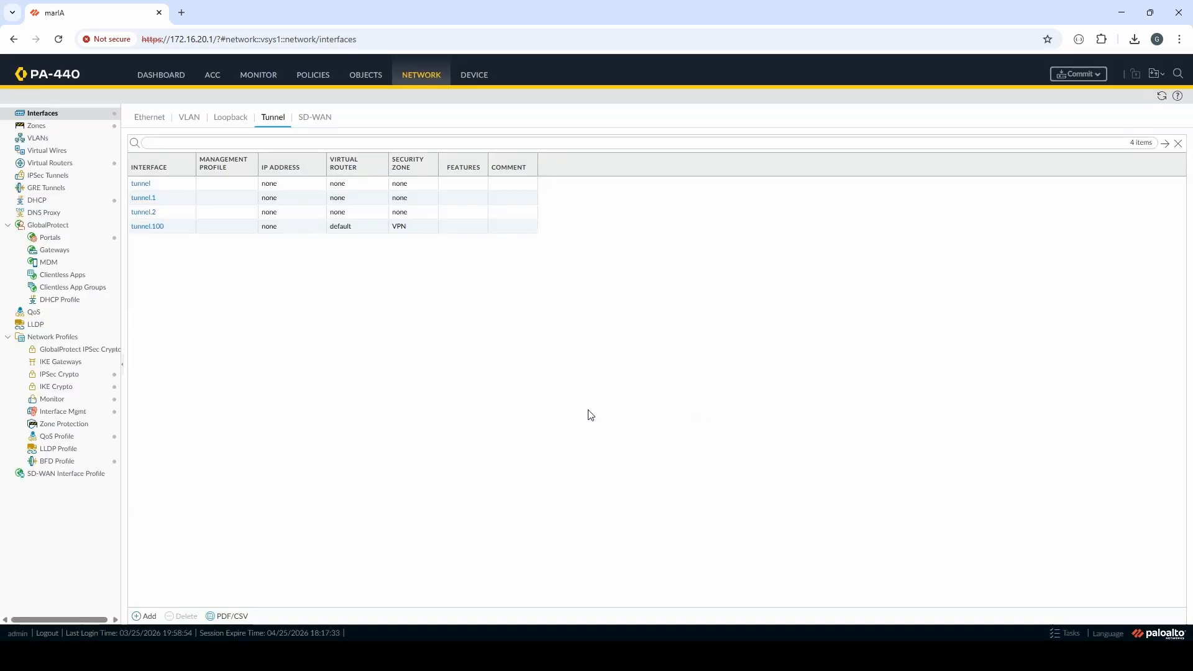
Review the VPN zone's assigned interface and User Identification setting, and close the zone with its settings accepted
{"action": "left_click", "coordinate": [56, 128]}
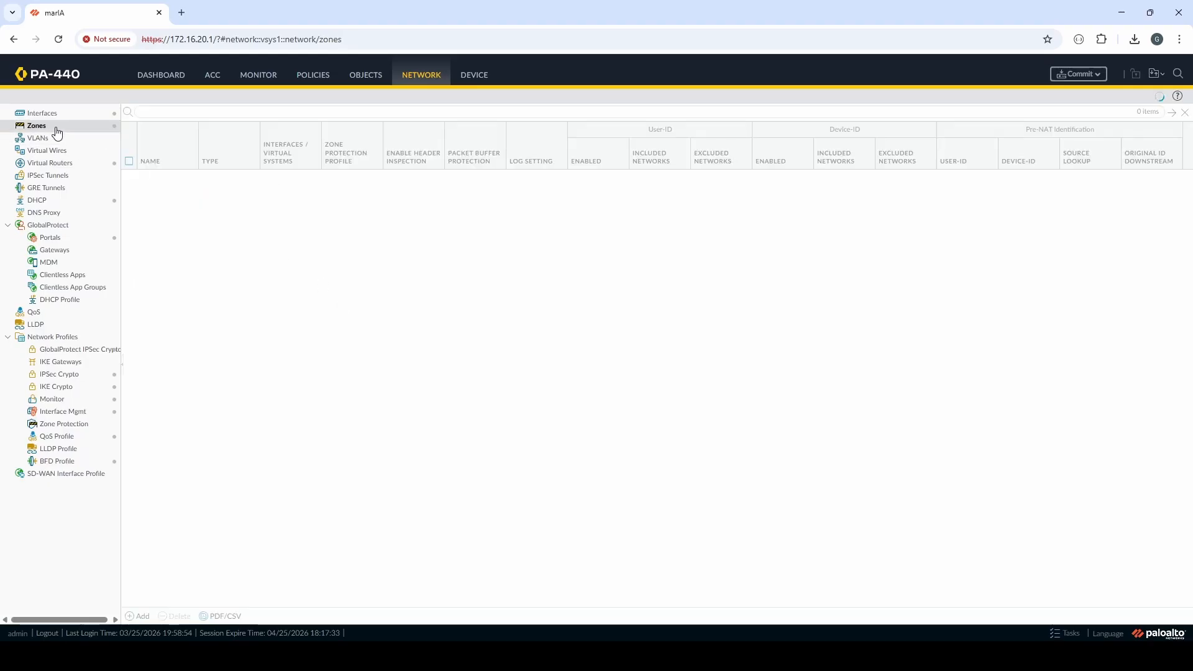
{"action": "left_click", "coordinate": [147, 205]}
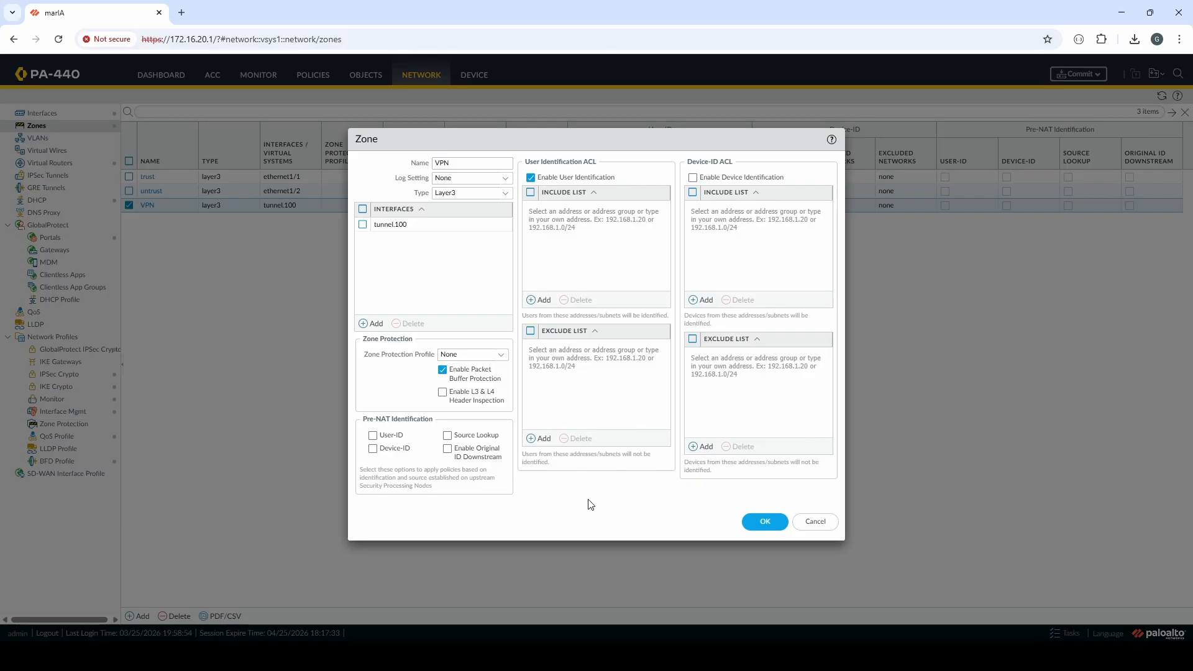
{"action": "left_click", "coordinate": [764, 522]}
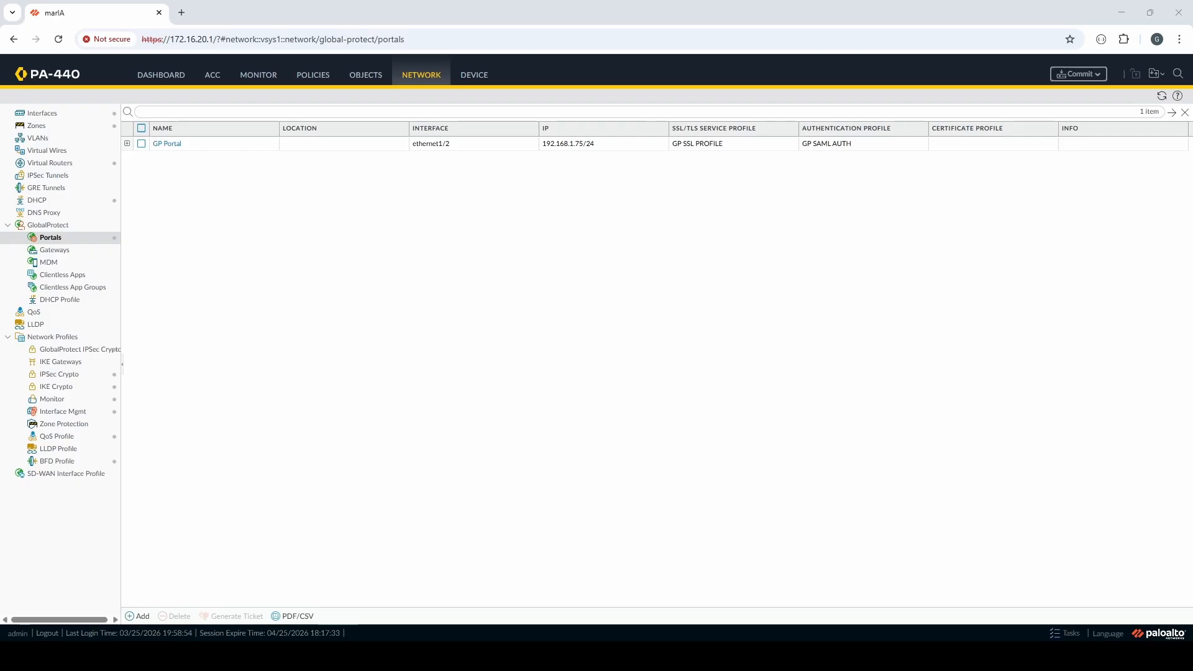
Add a GlobalProtect gateway named GP GW on interface ethernet1/2 and select the interface's IPv4 address
{"action": "left_click", "coordinate": [76, 256]}
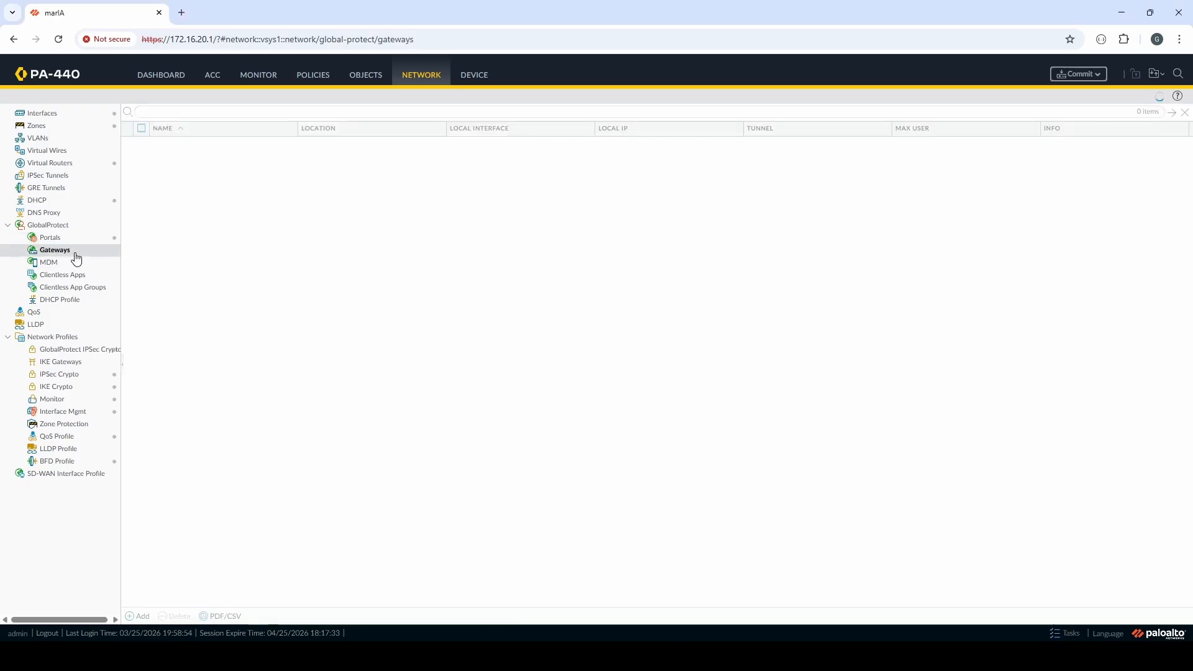
{"action": "left_click", "coordinate": [139, 615]}
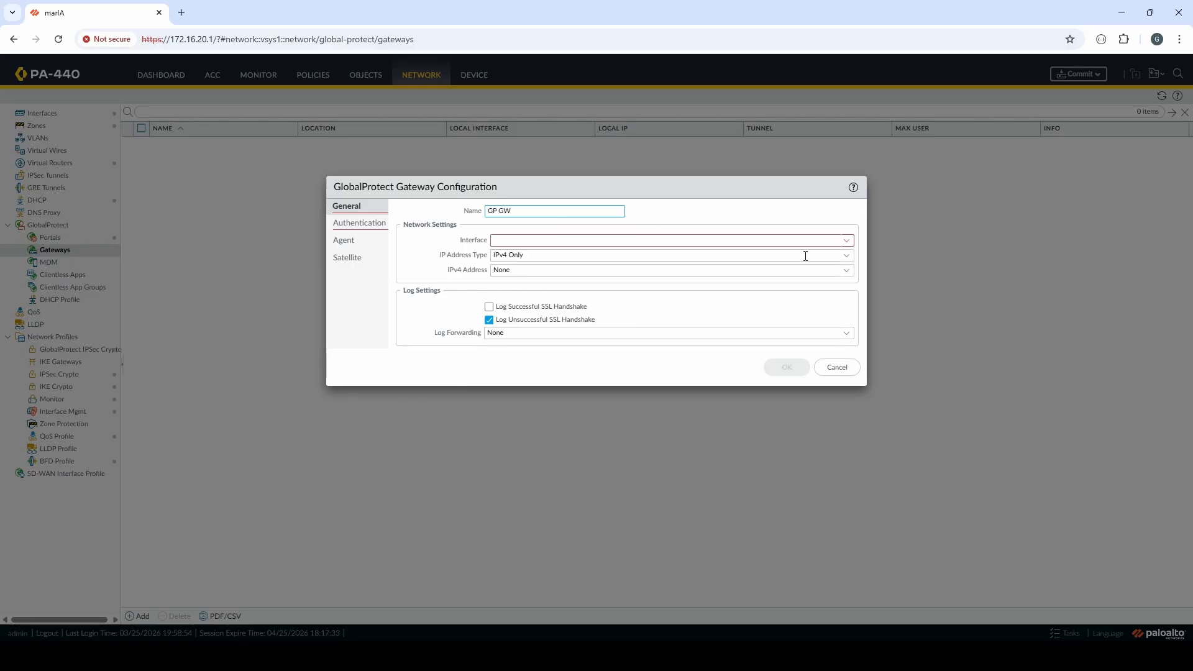
{"action": "left_click", "coordinate": [843, 242]}
{"action": "left_click", "coordinate": [547, 271]}
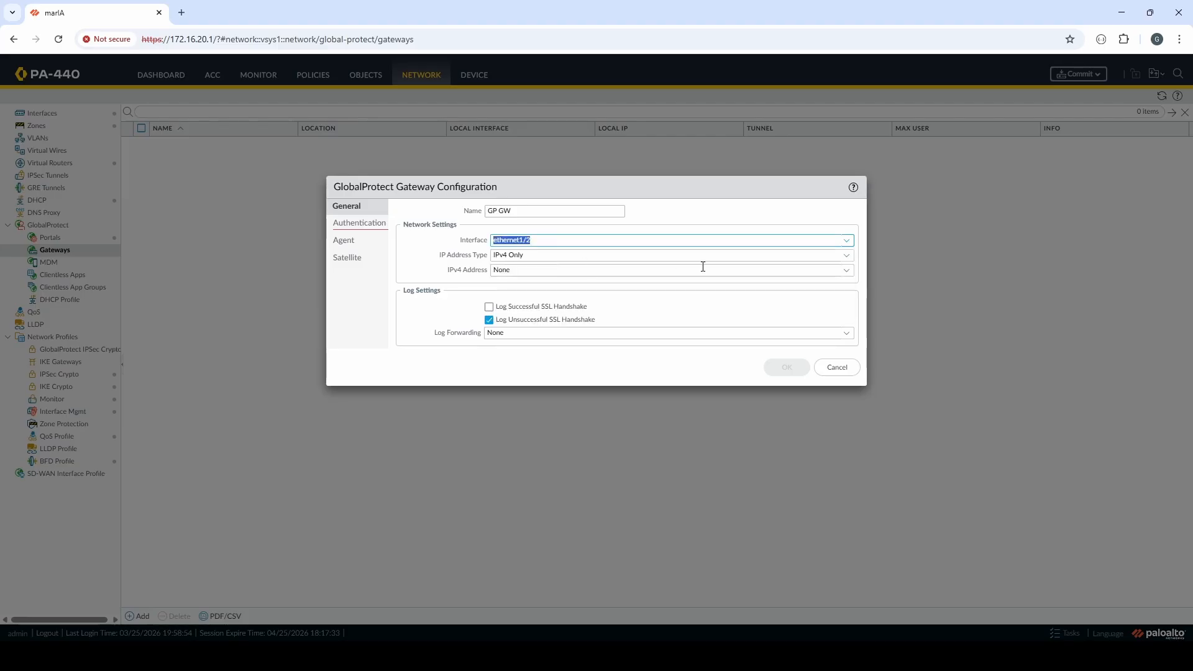
{"action": "left_click", "coordinate": [846, 270]}
{"action": "left_click", "coordinate": [576, 300]}
Set the gateway's server authentication to the SSL/TLS service profile GP SSL PROFILE
{"action": "left_click", "coordinate": [359, 222]}
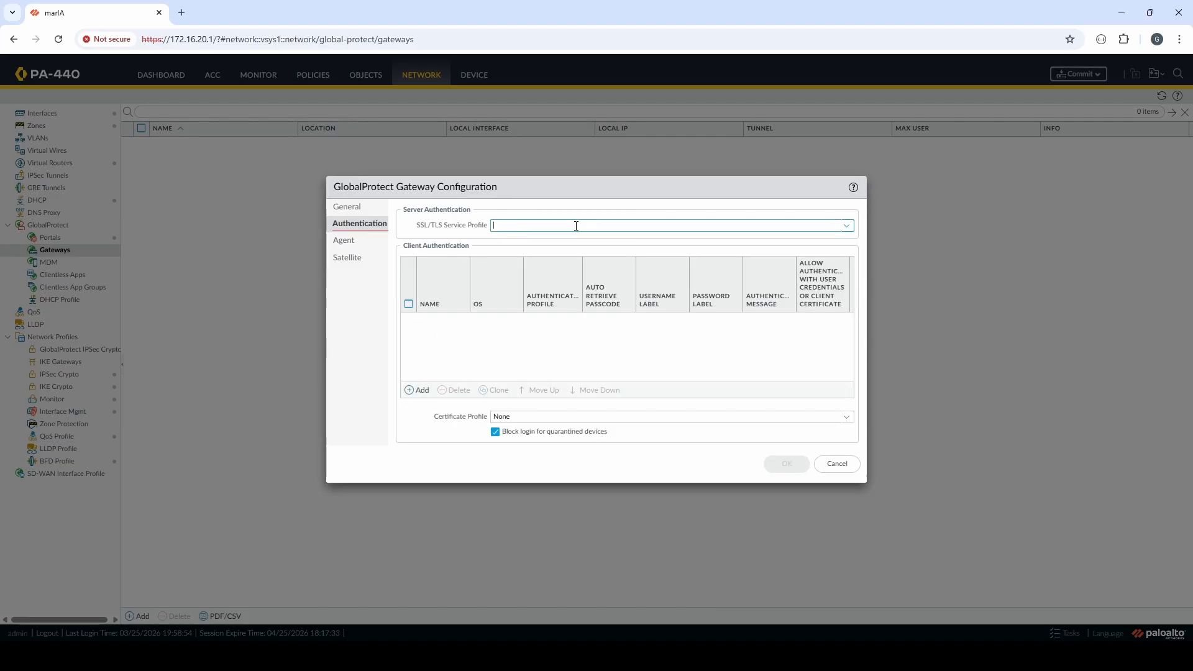
{"action": "left_click", "coordinate": [846, 225]}
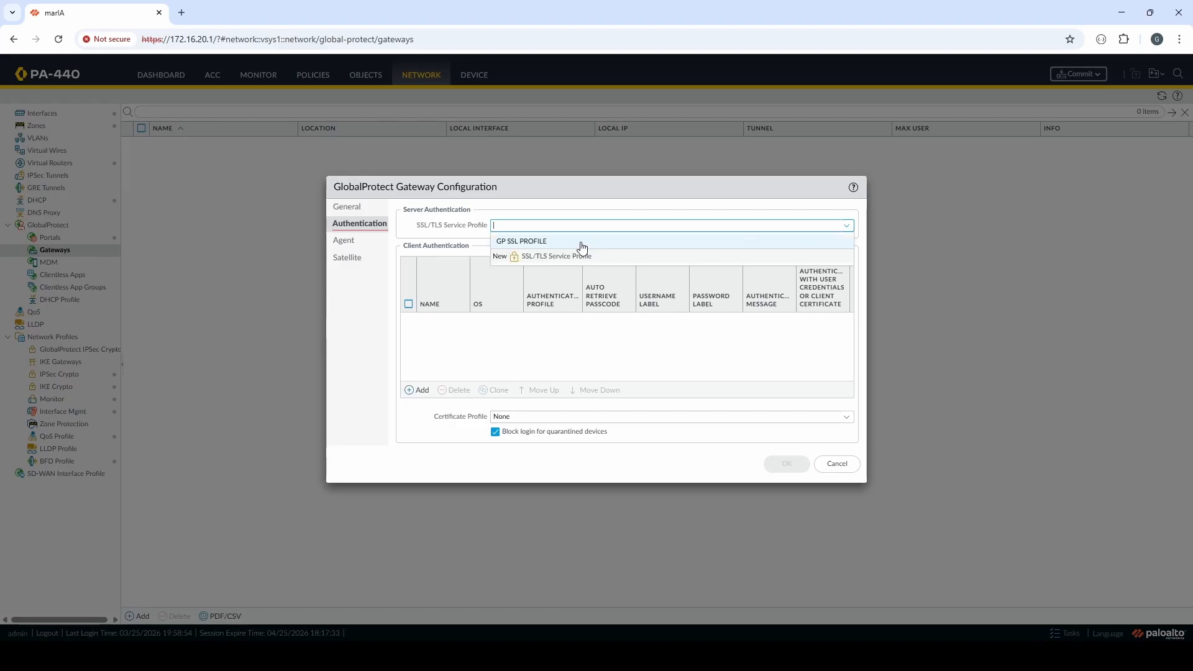
{"action": "left_click", "coordinate": [579, 244]}
Add a gateway client authentication named Client AUth using GP SAML AUTH, allowing user credentials OR client certificate
{"action": "left_click", "coordinate": [418, 390]}
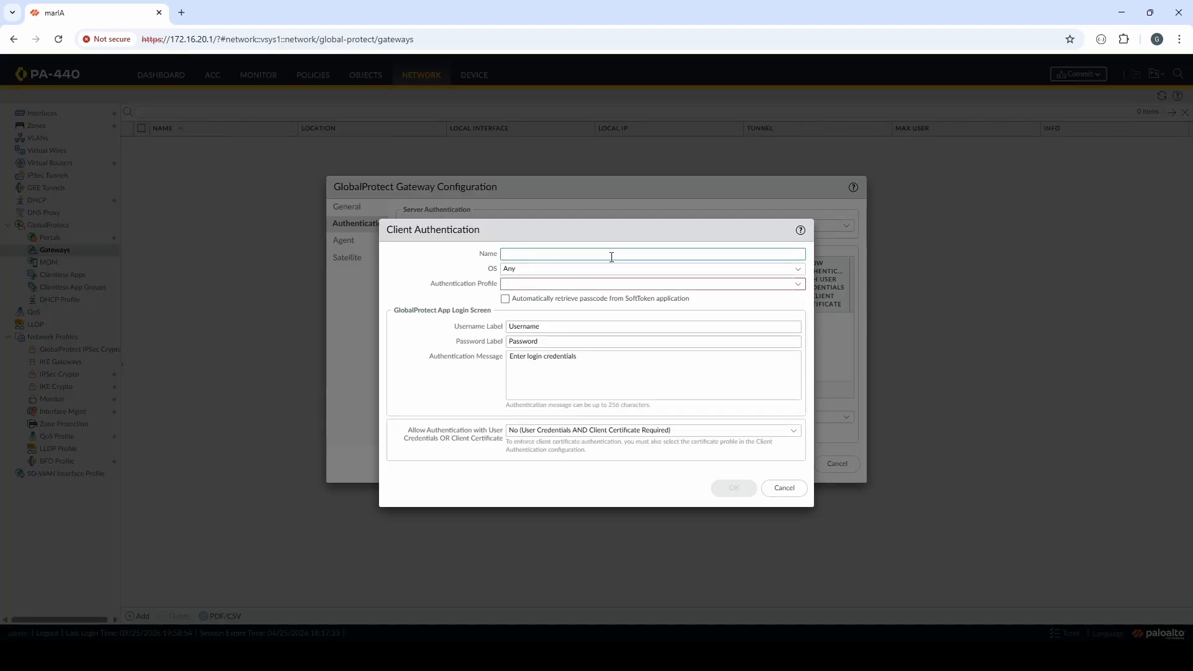
{"action": "left_click", "coordinate": [612, 256]}
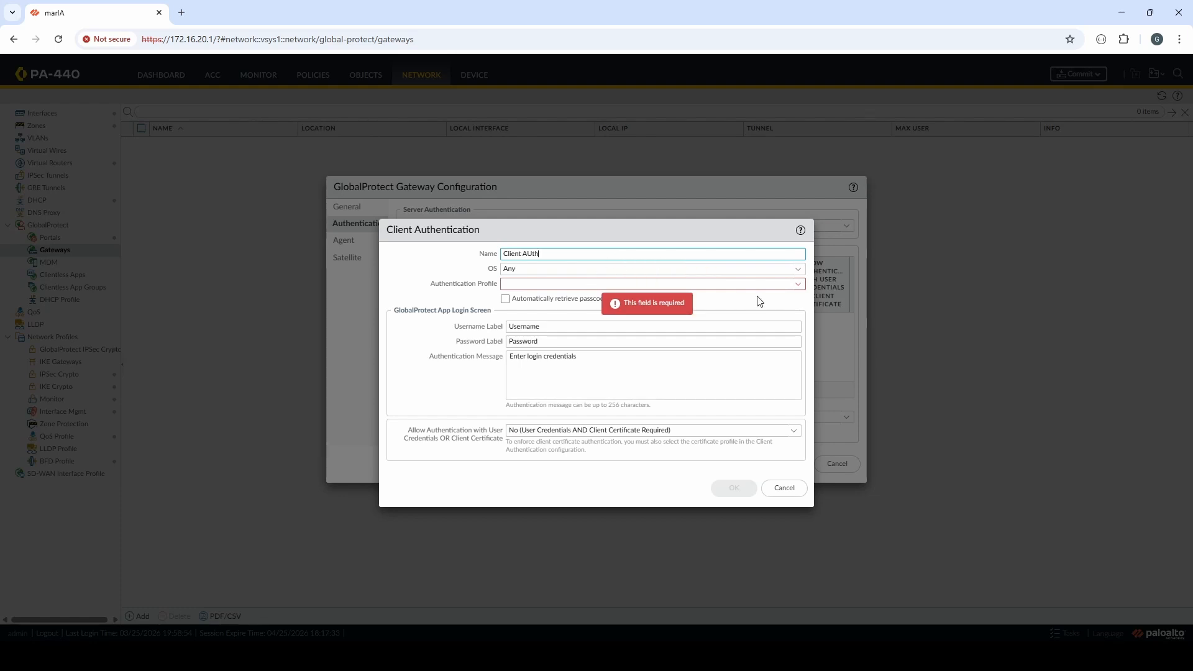
{"action": "left_click", "coordinate": [798, 285]}
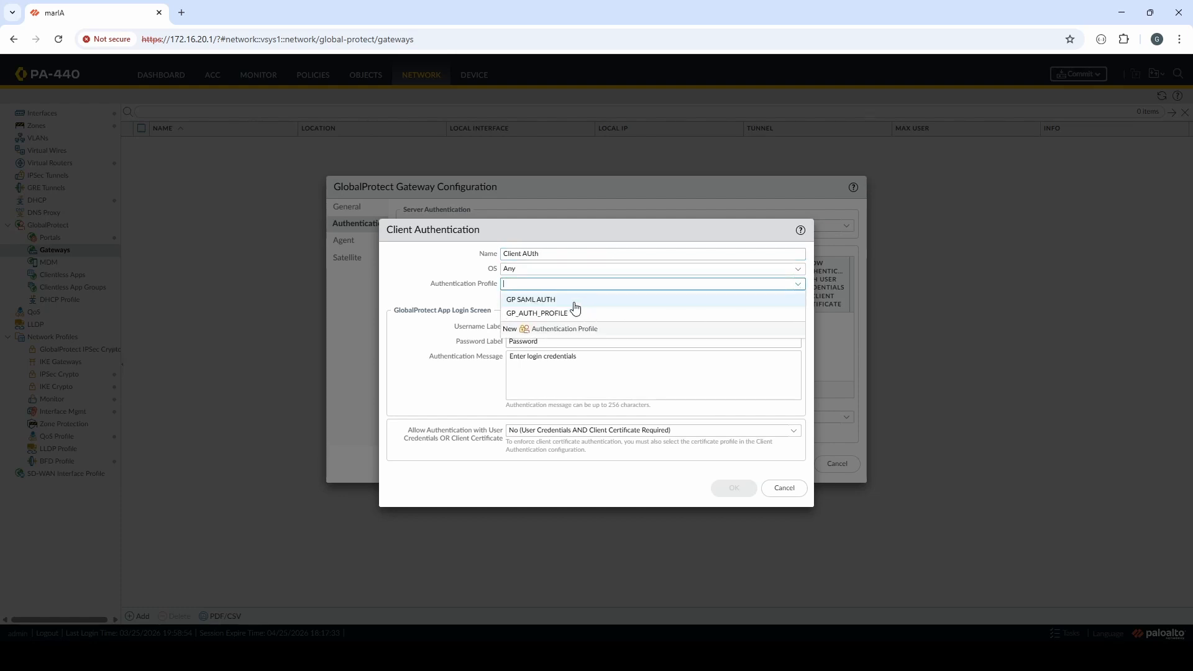
{"action": "left_click", "coordinate": [568, 300]}
{"action": "left_click", "coordinate": [792, 435]}
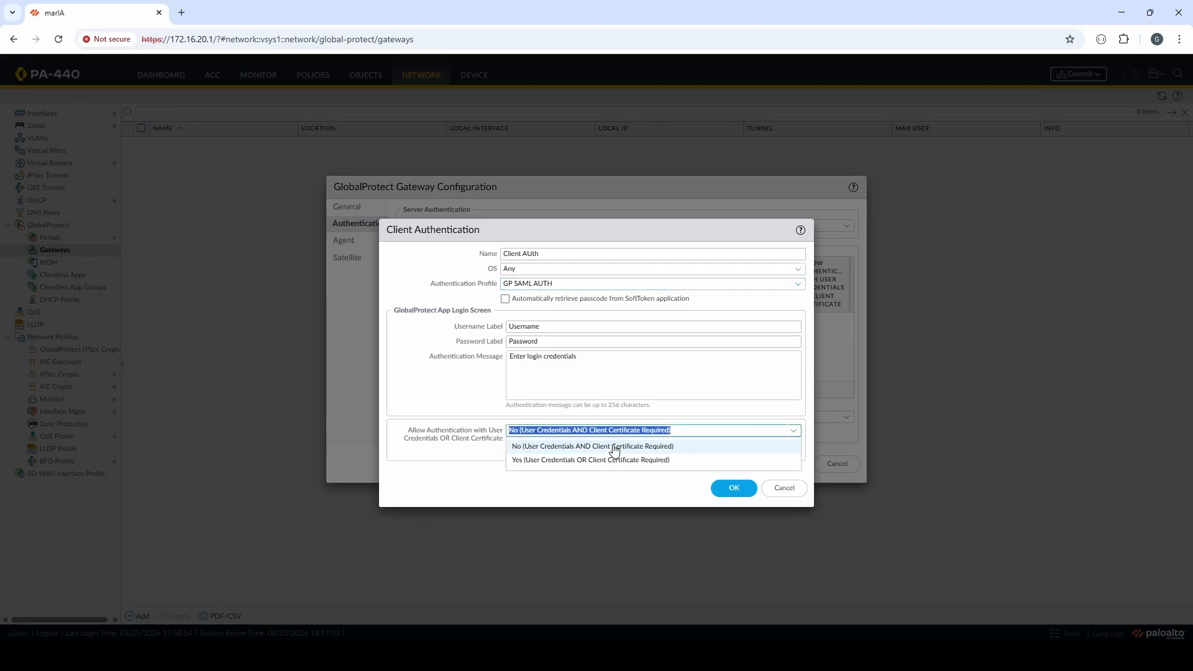
{"action": "left_click", "coordinate": [536, 463]}
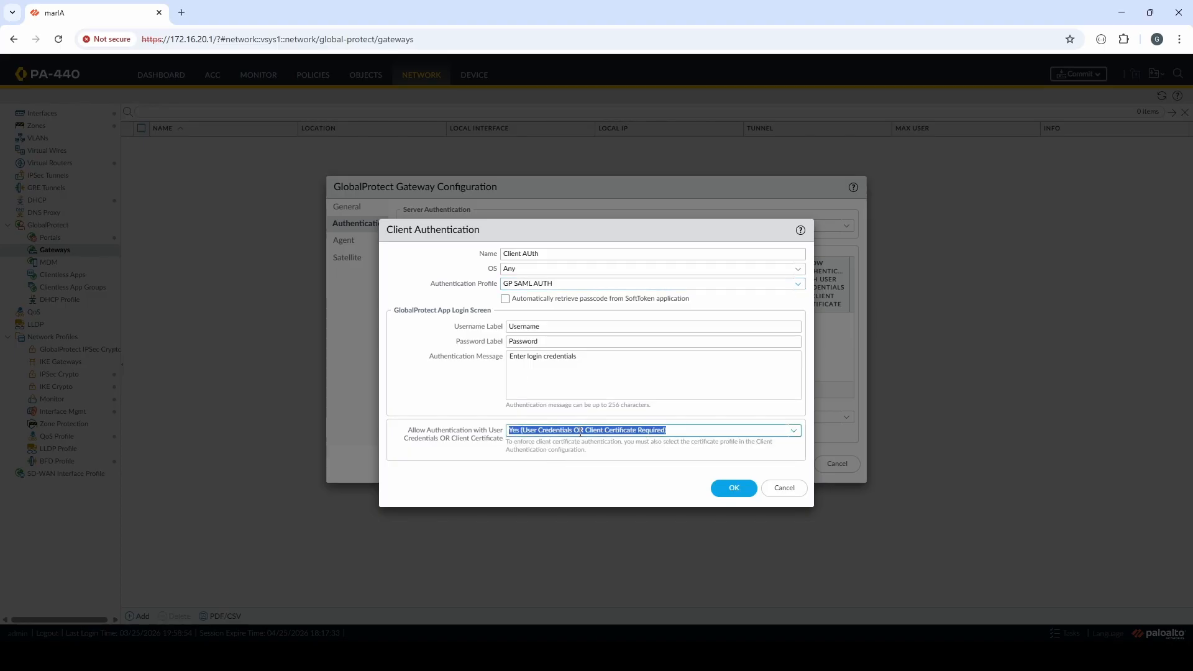
{"action": "left_click", "coordinate": [561, 480]}
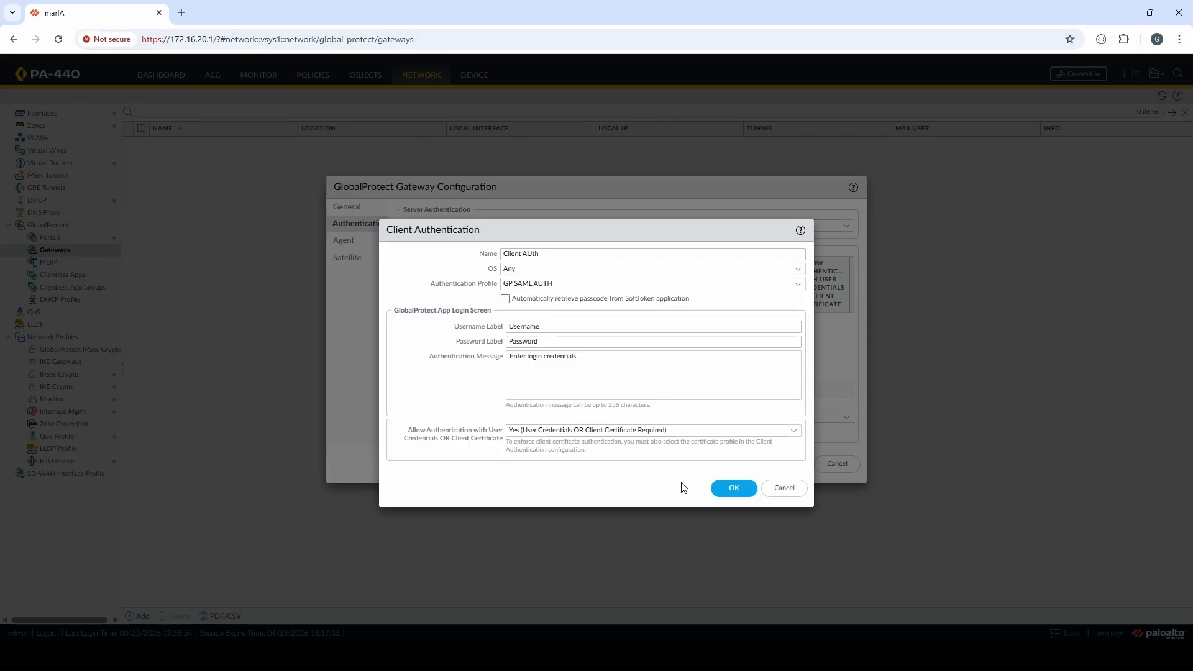
{"action": "left_click", "coordinate": [724, 488]}
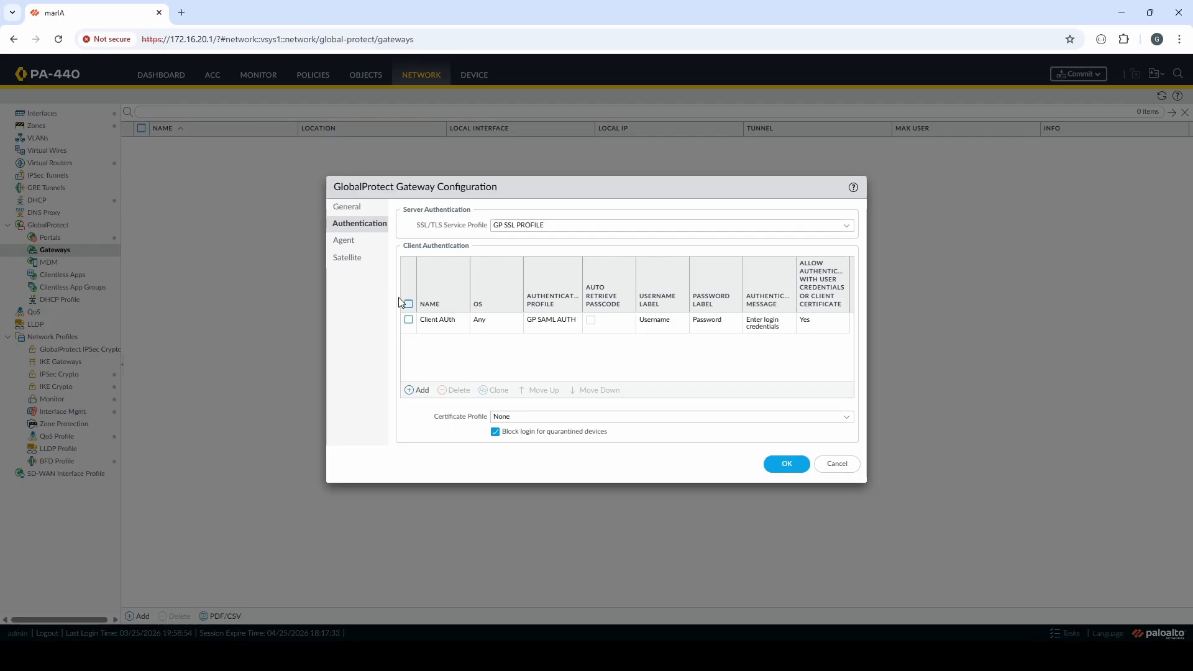
Enable tunnel mode for the gateway agent and set its tunnel interface to tunnel.100
{"action": "left_click", "coordinate": [352, 242]}
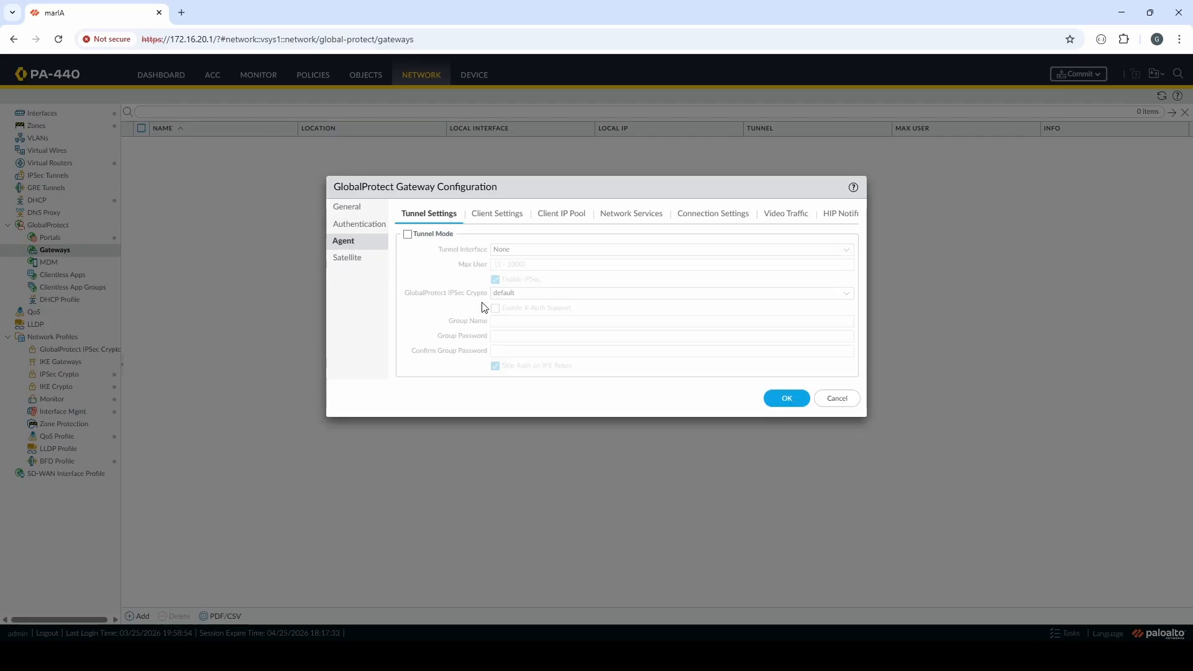
{"action": "left_click", "coordinate": [407, 234]}
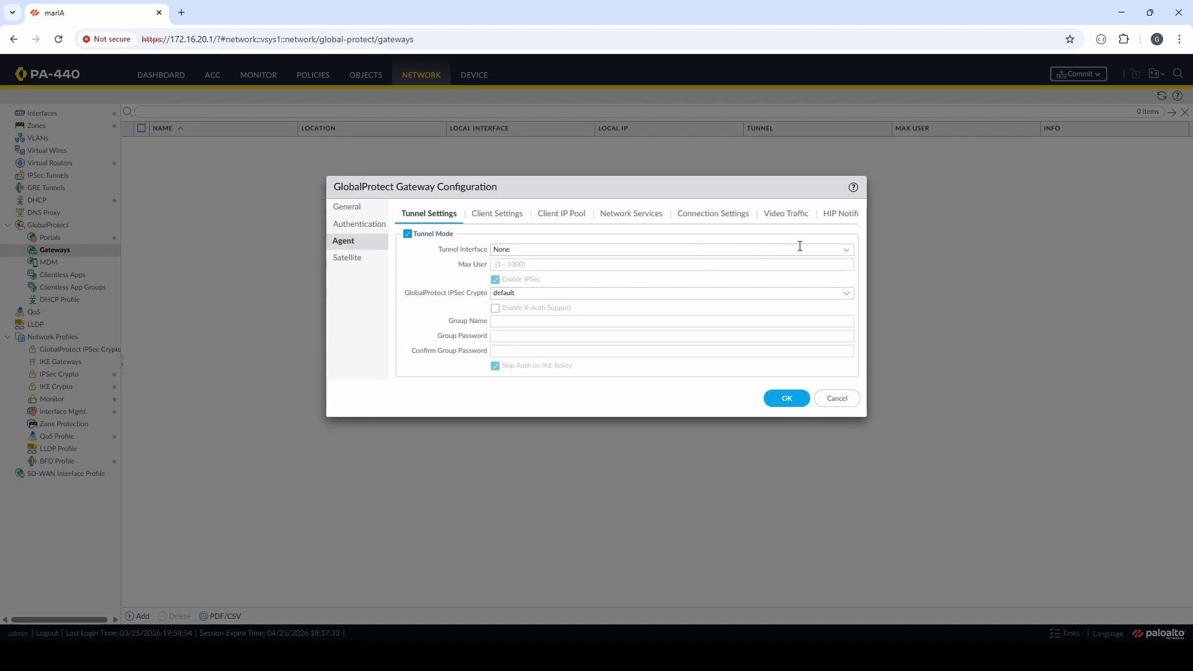
{"action": "left_click", "coordinate": [847, 252]}
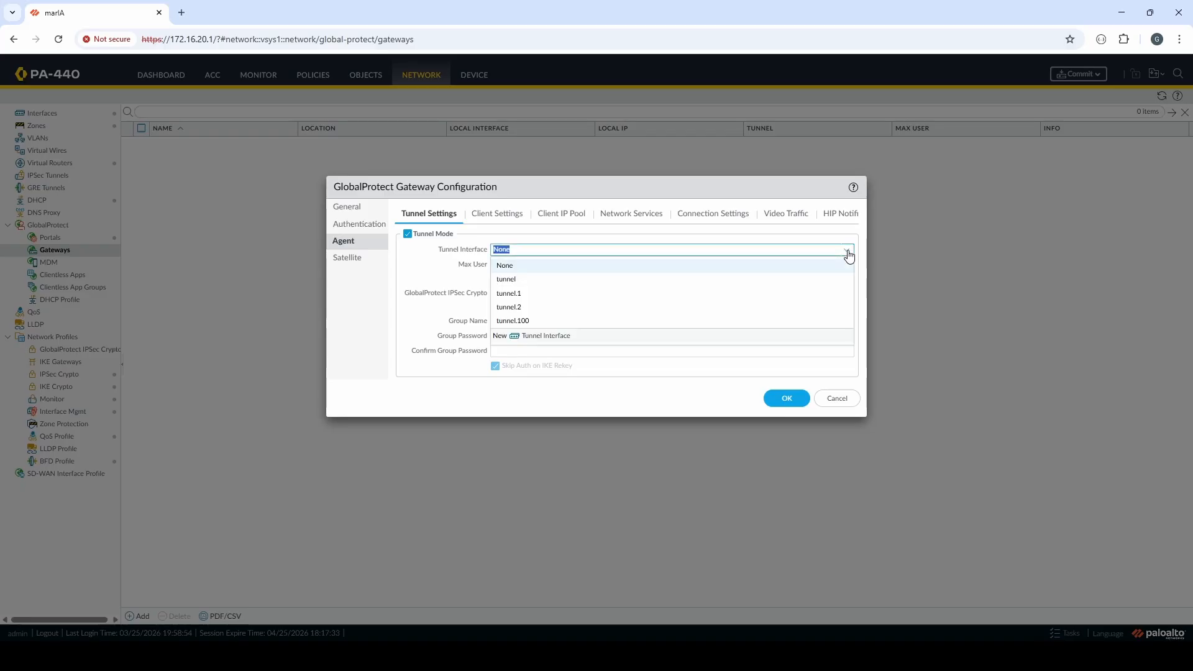
{"action": "left_click", "coordinate": [540, 322]}
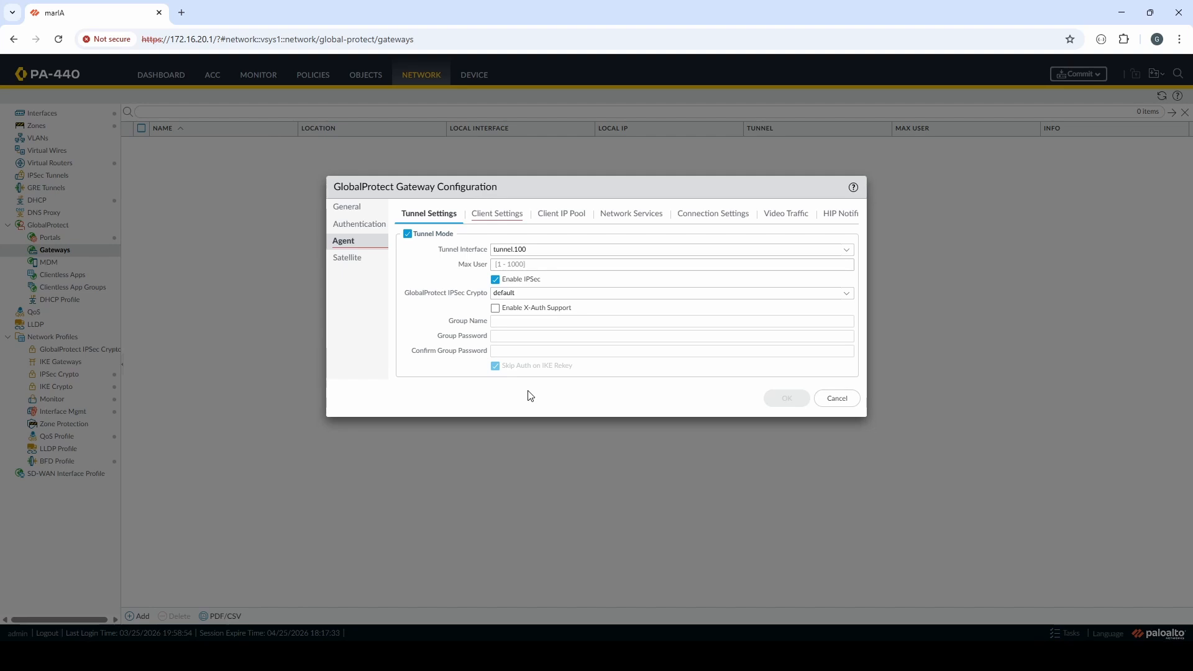
Add a client settings configuration named Standard Config to the gateway agent
{"action": "left_click", "coordinate": [498, 218]}
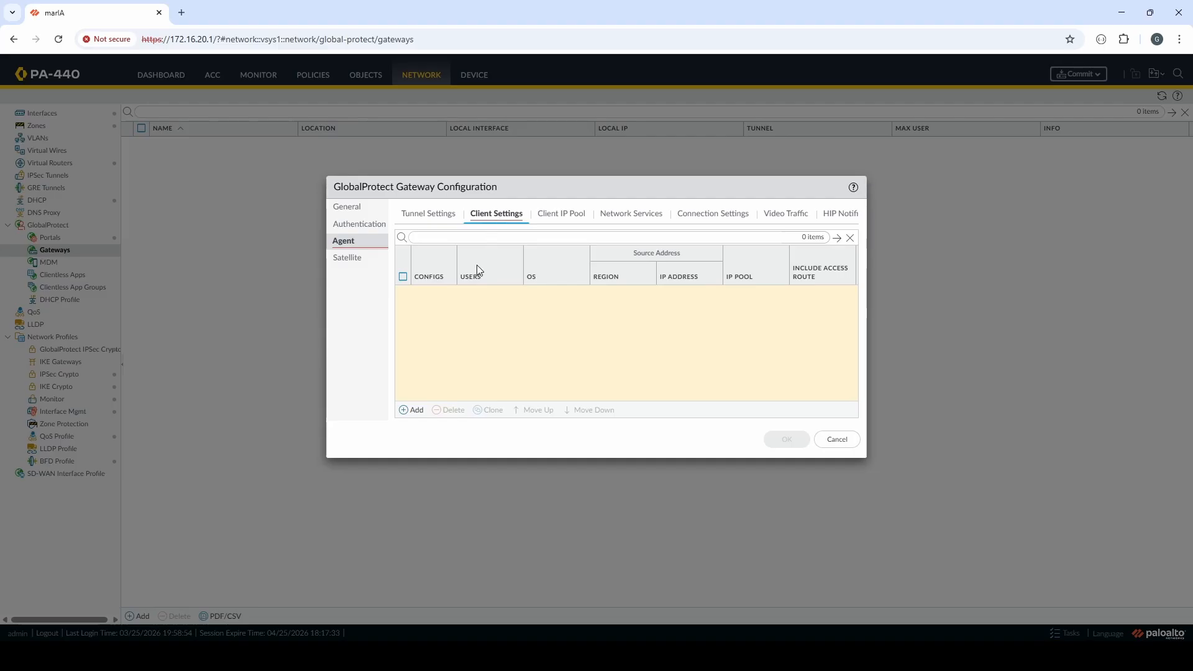
{"action": "left_click", "coordinate": [415, 409]}
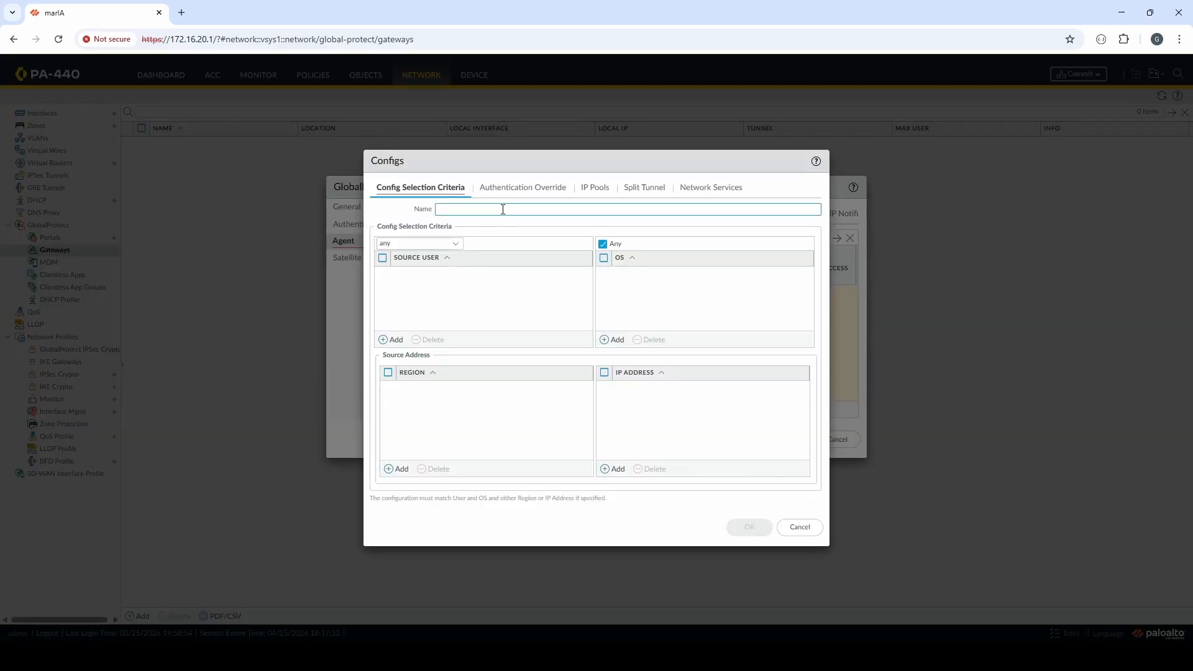
{"action": "type", "text": "Standa"}
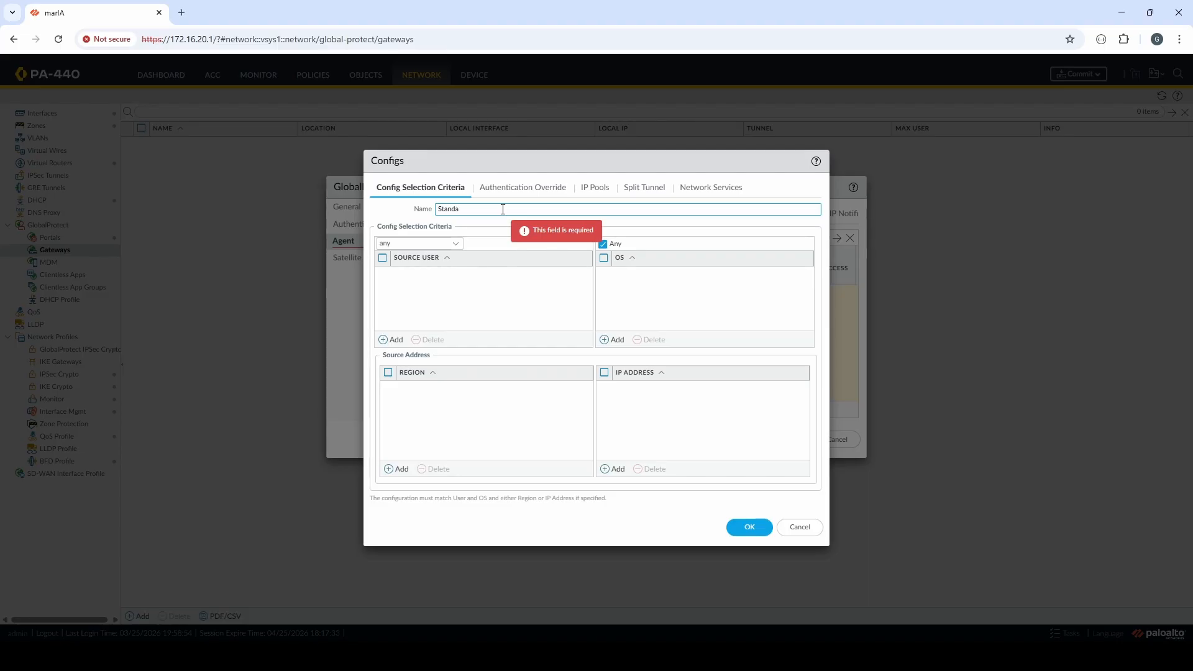
{"action": "type", "text": "rd Config"}
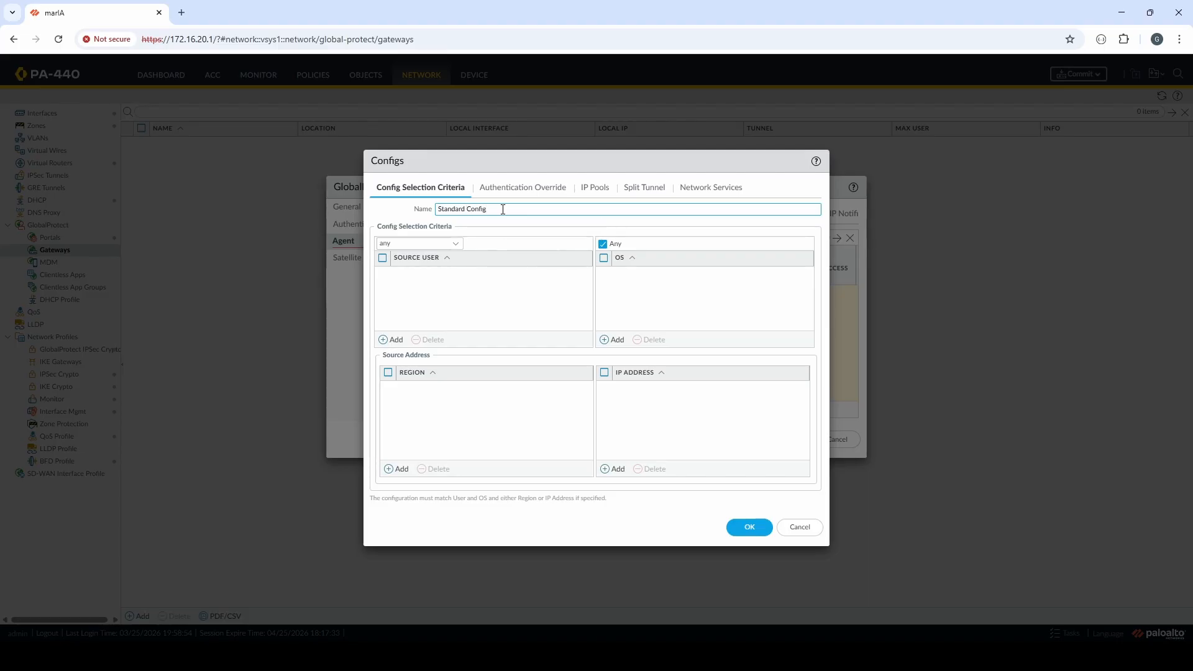
Add the IP pool 10.200.0.0/24 to the Standard Config client settings
{"action": "left_click", "coordinate": [591, 190]}
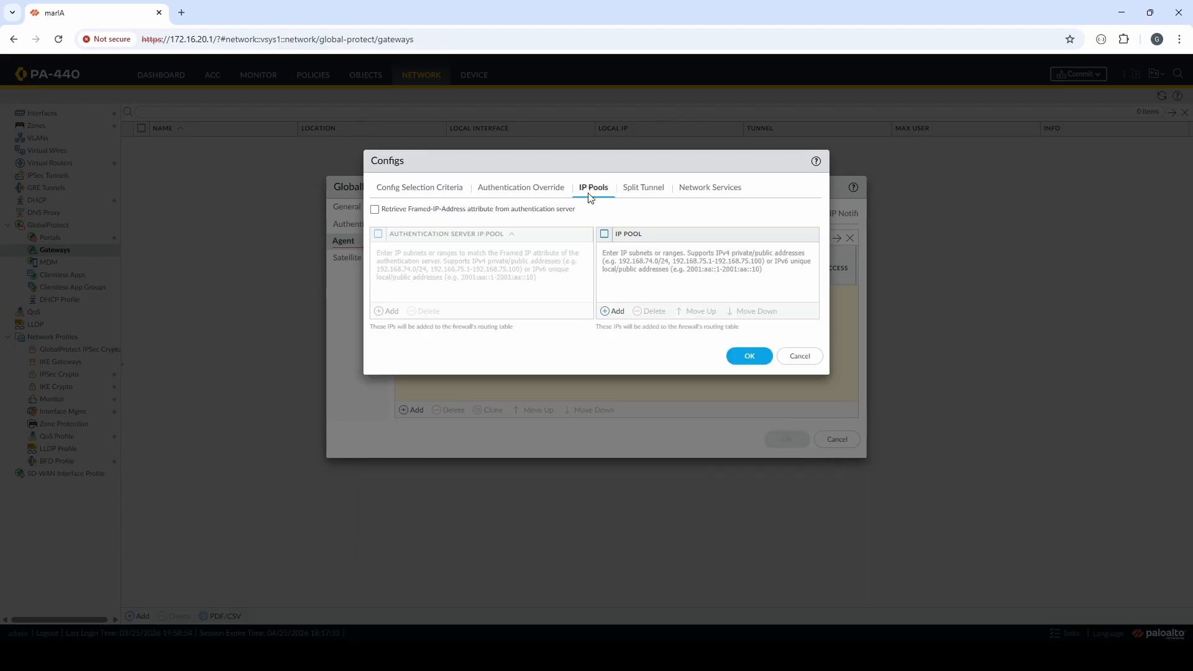
{"action": "left_click", "coordinate": [612, 311]}
{"action": "type", "text": "10.200.0.0"}
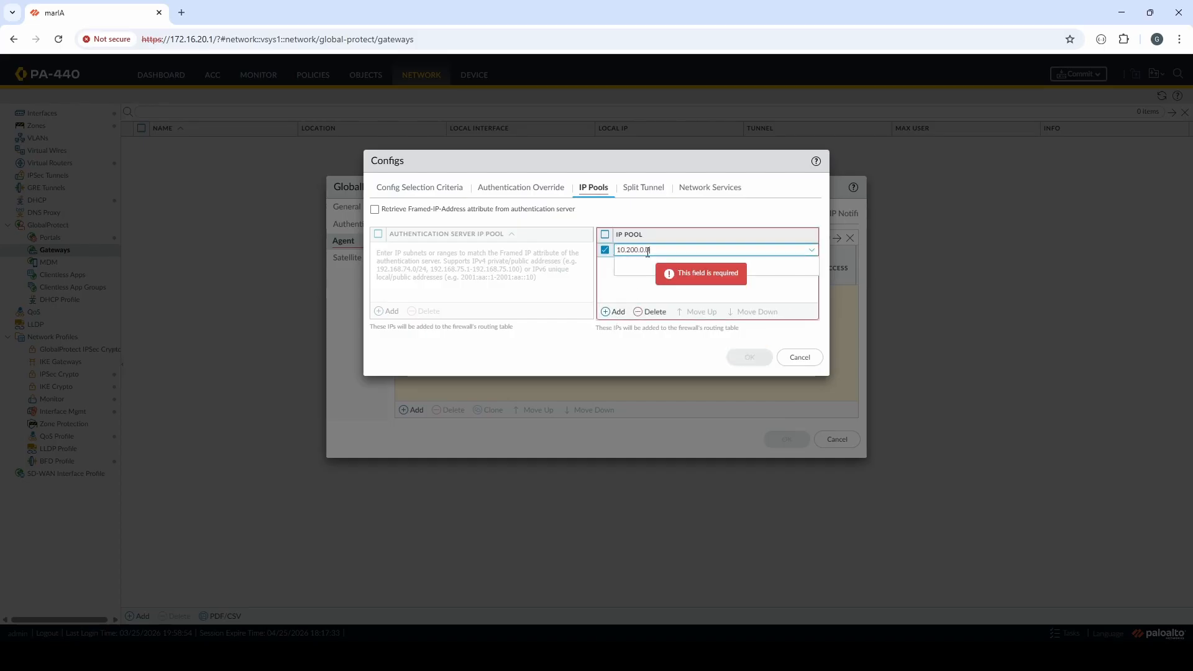
{"action": "type", "text": "/24"}
{"action": "key", "text": "Return"}
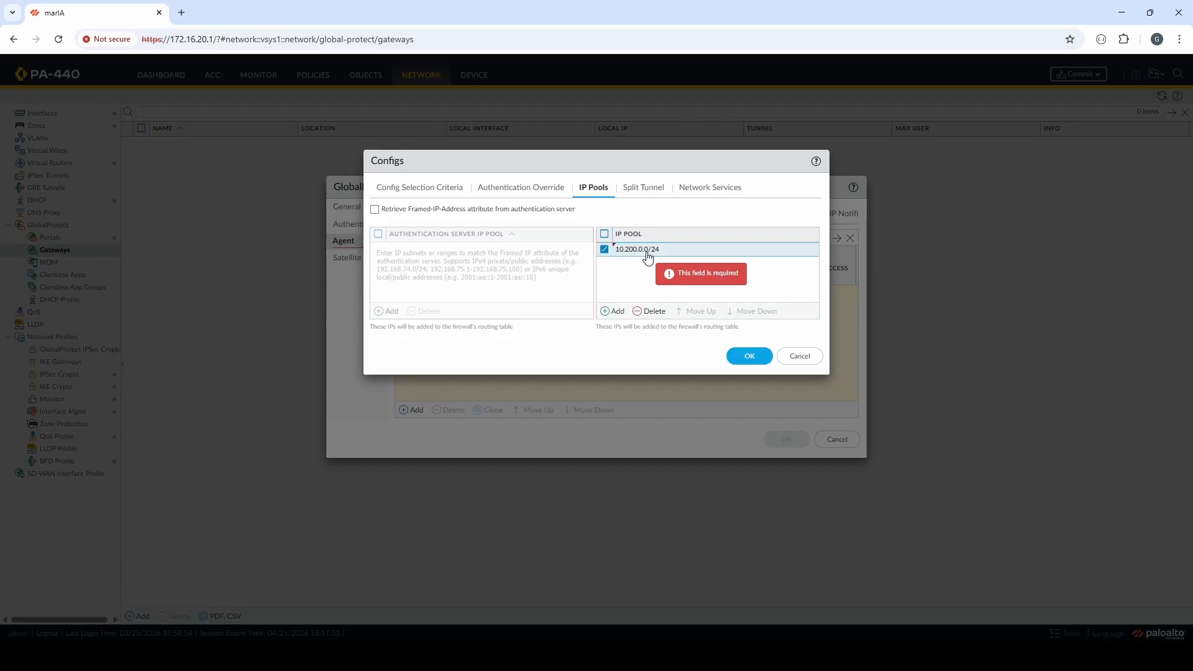
Set the client network services to DNS server 192.168.1.10 and DNS suffix maria.local
{"action": "left_click", "coordinate": [705, 189]}
{"action": "left_click", "coordinate": [462, 210]}
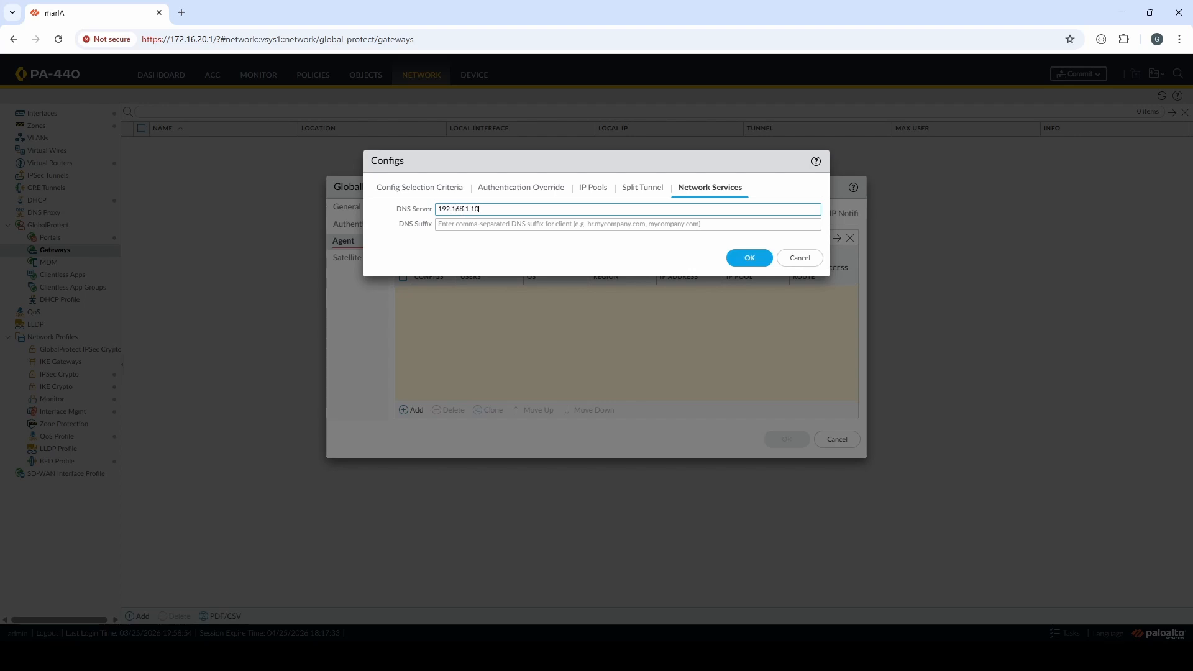
{"action": "left_click", "coordinate": [465, 224]}
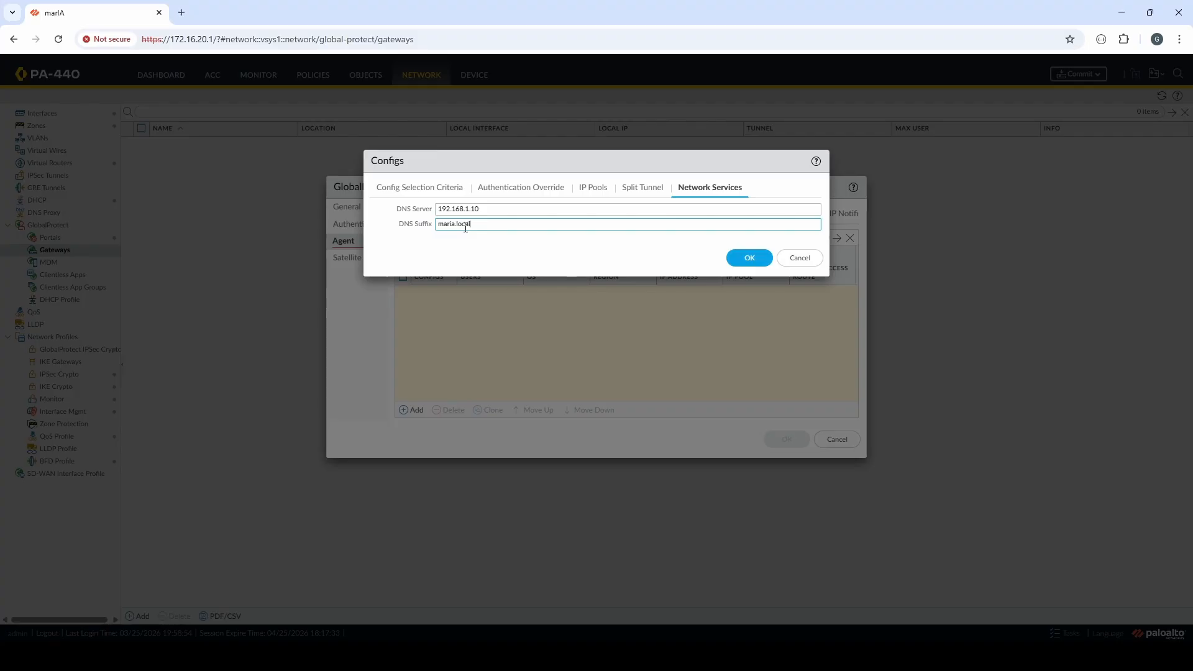
Include the split tunnel access route 0.0.0.0/0, block direct access to the local network, and save the client configuration and gateway
{"action": "left_click", "coordinate": [632, 192]}
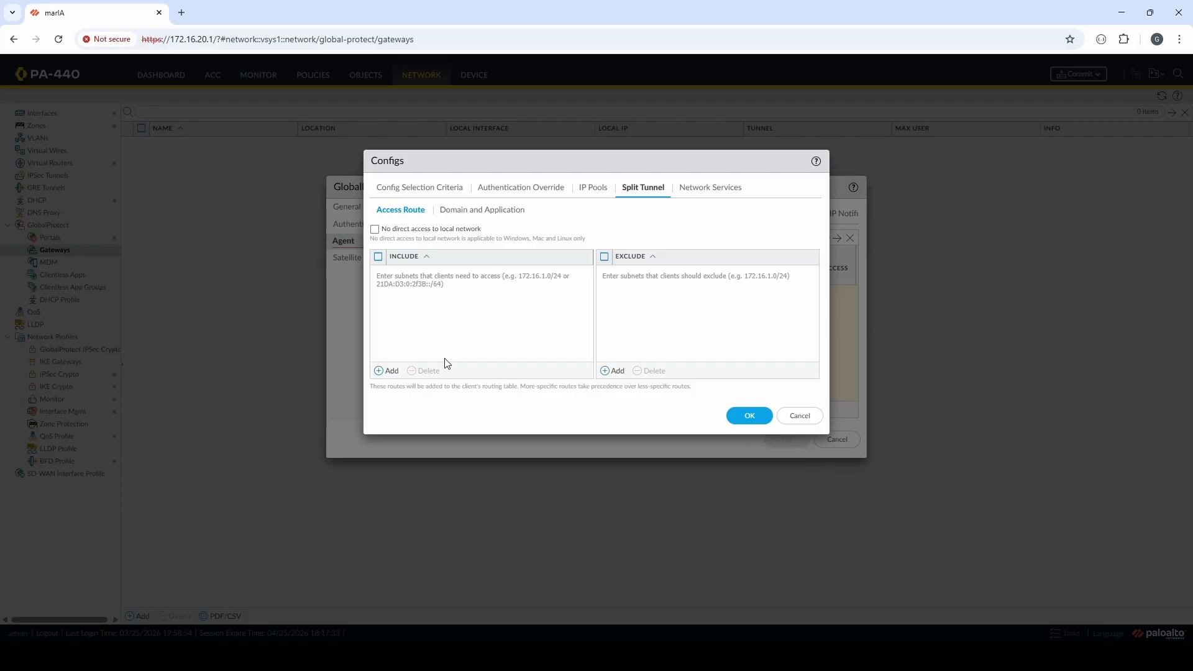
{"action": "left_click", "coordinate": [392, 370]}
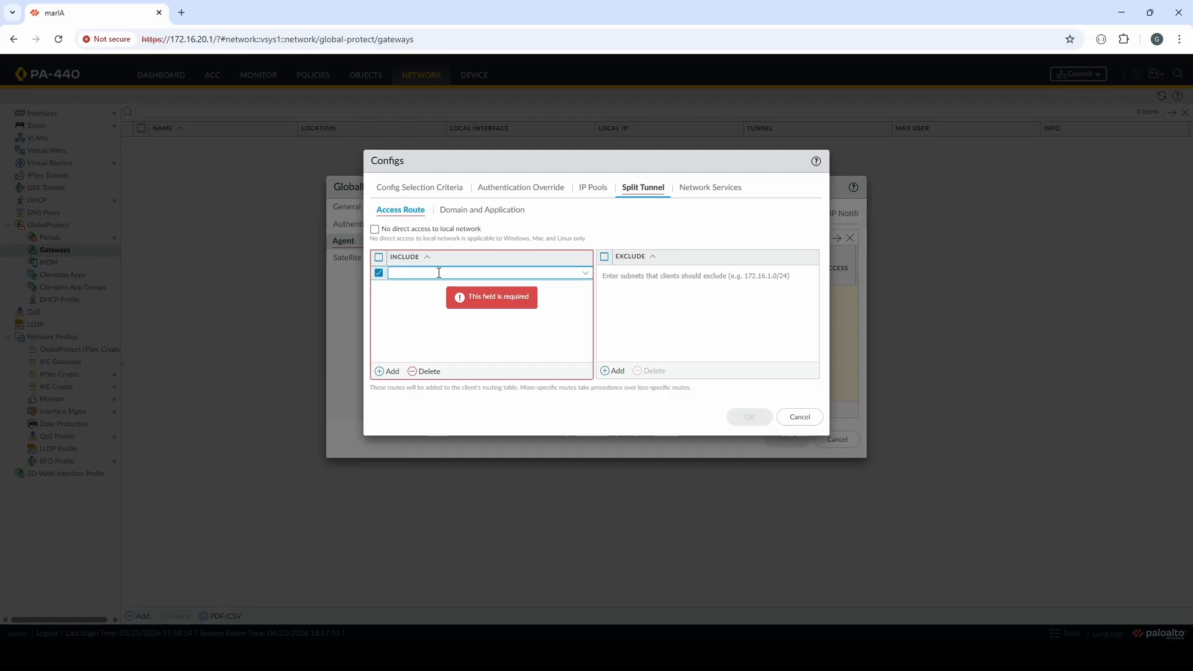
{"action": "type", "text": "0.0.0.0/0"}
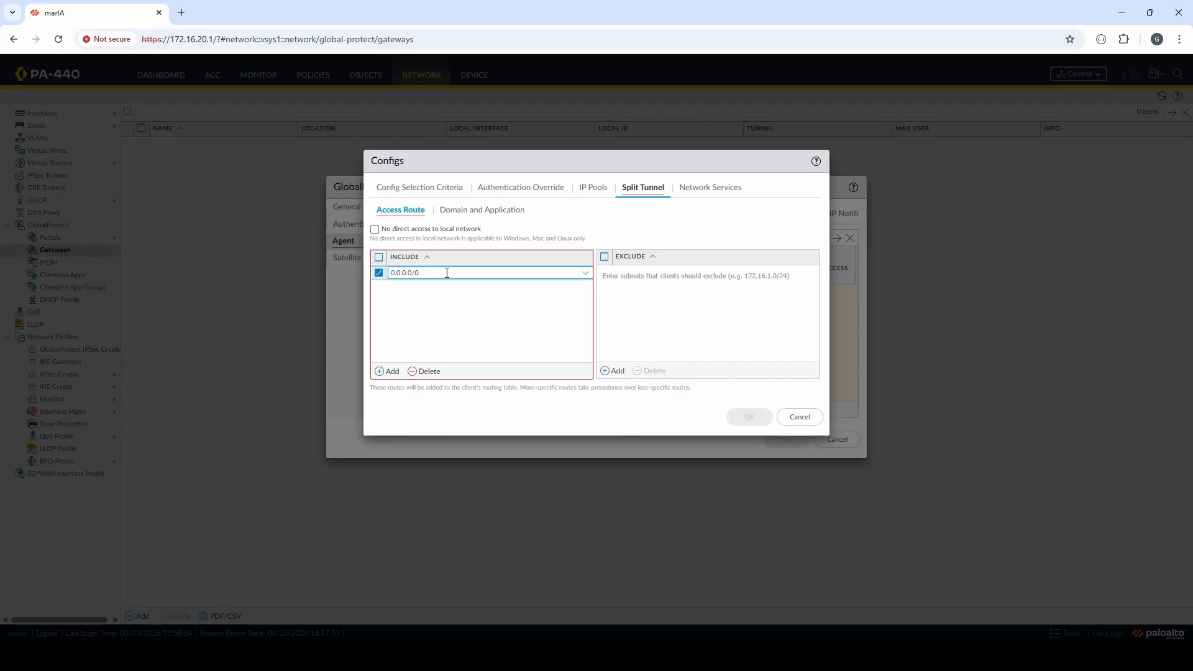
{"action": "left_click", "coordinate": [374, 229]}
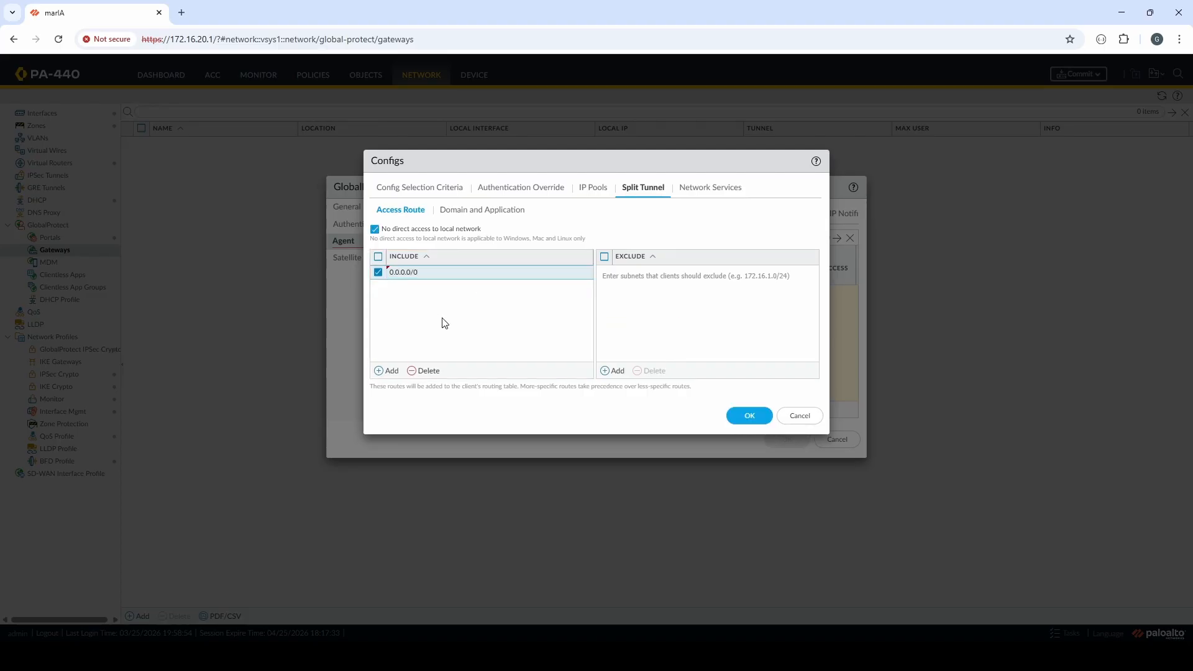
{"action": "left_click", "coordinate": [748, 416]}
{"action": "left_click", "coordinate": [784, 439]}
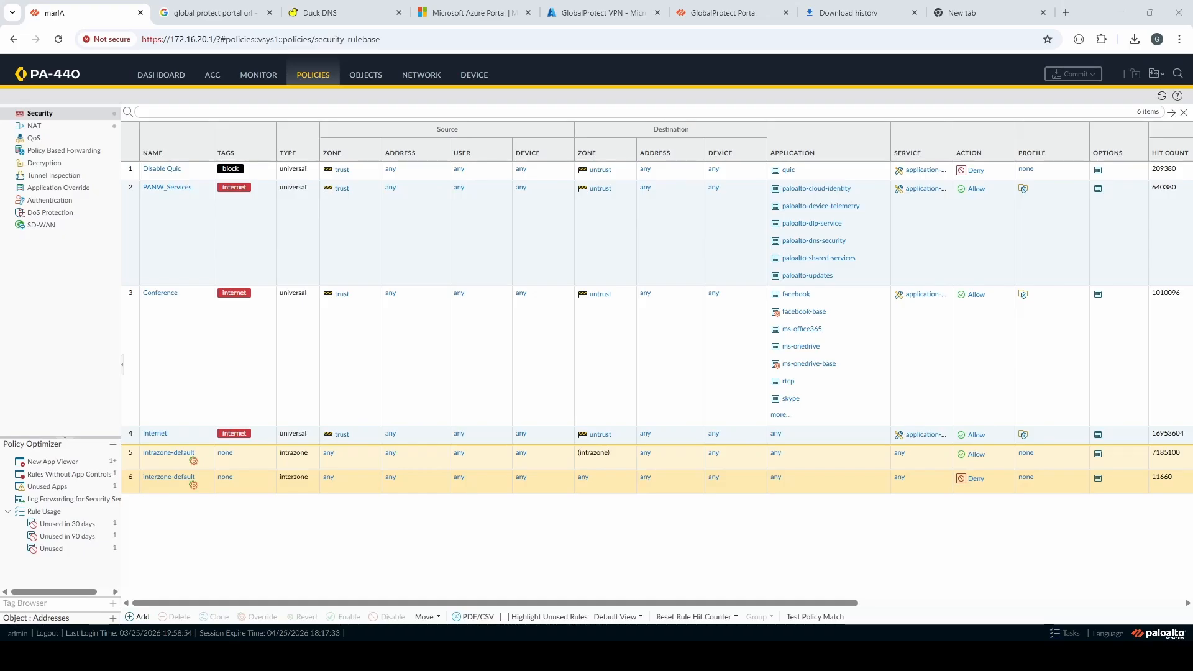
Add a security policy rule named Allow VPN with source zone VPN and source address 10.200.0.0/24
{"action": "left_click", "coordinate": [137, 617]}
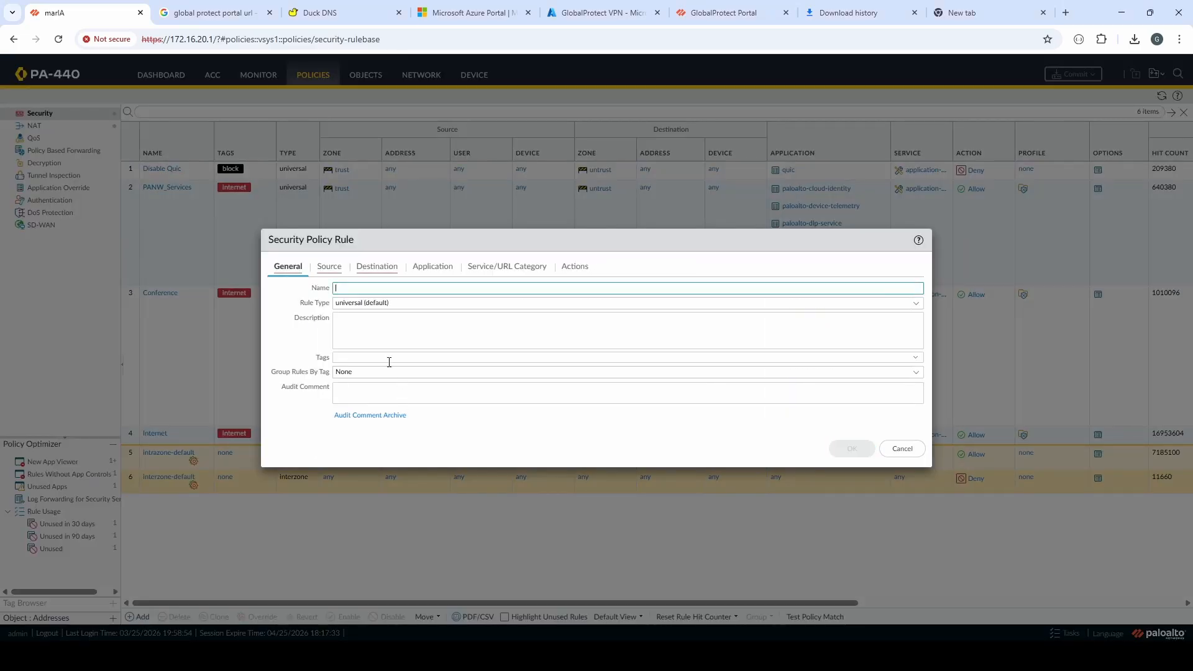
{"action": "type", "text": "Allow VPN"}
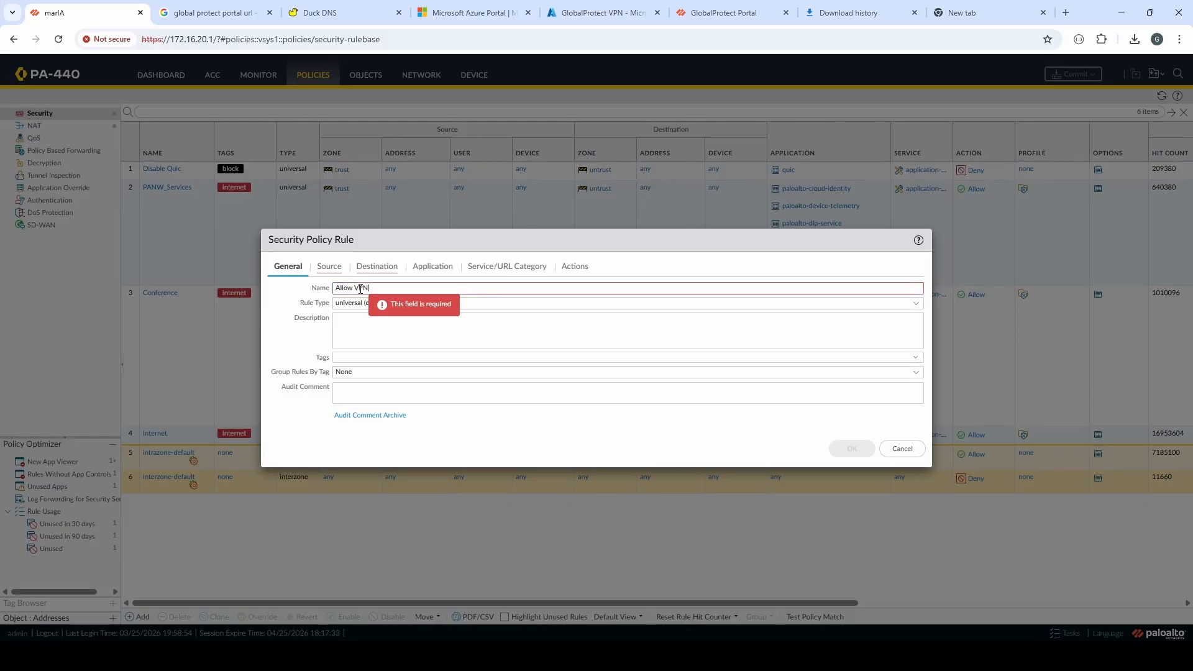
{"action": "left_click", "coordinate": [326, 273]}
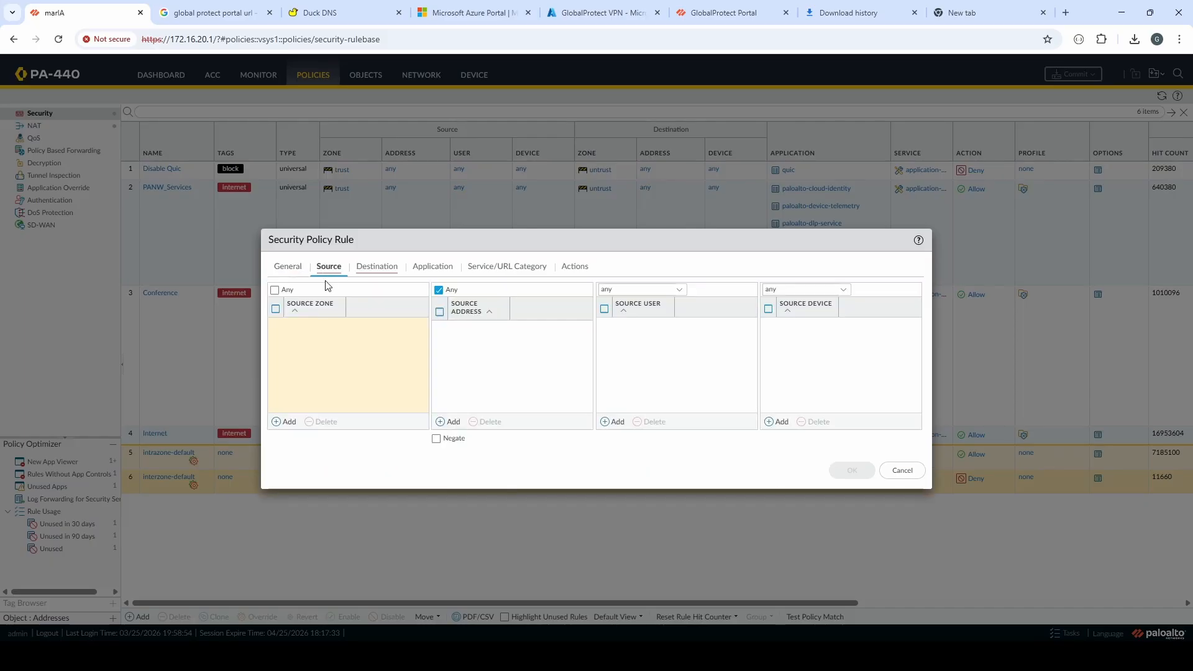
{"action": "left_click", "coordinate": [284, 422]}
{"action": "left_click", "coordinate": [327, 367]}
{"action": "left_click", "coordinate": [449, 422]}
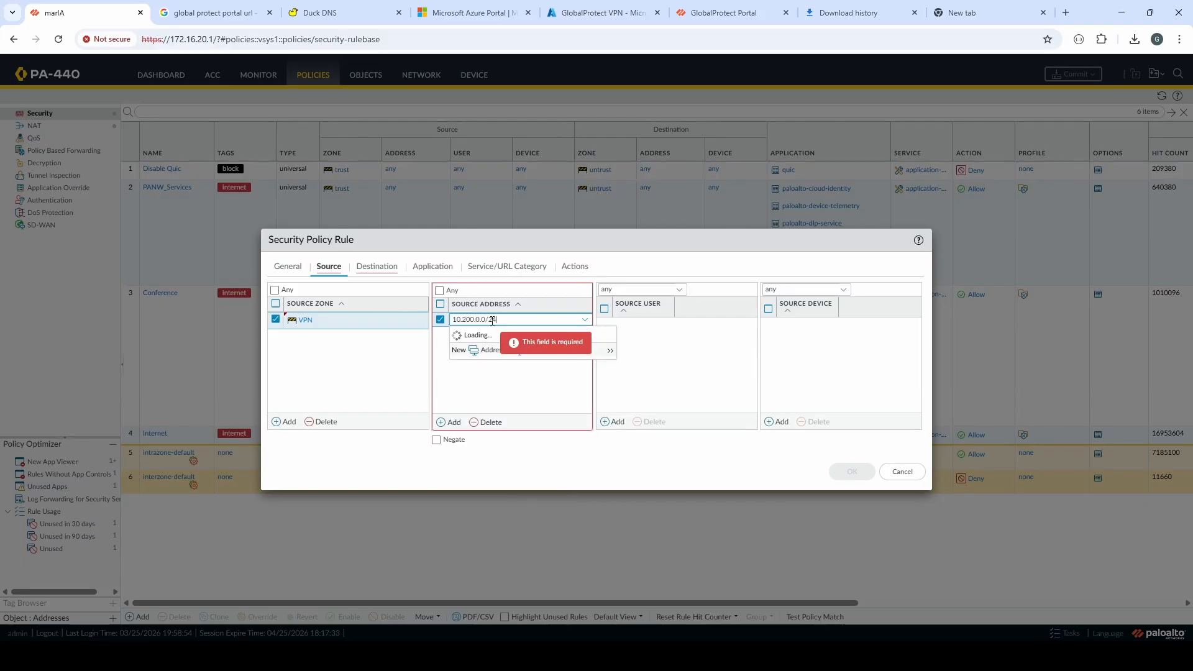
{"action": "type", "text": "24"}
{"action": "left_click", "coordinate": [709, 380]}
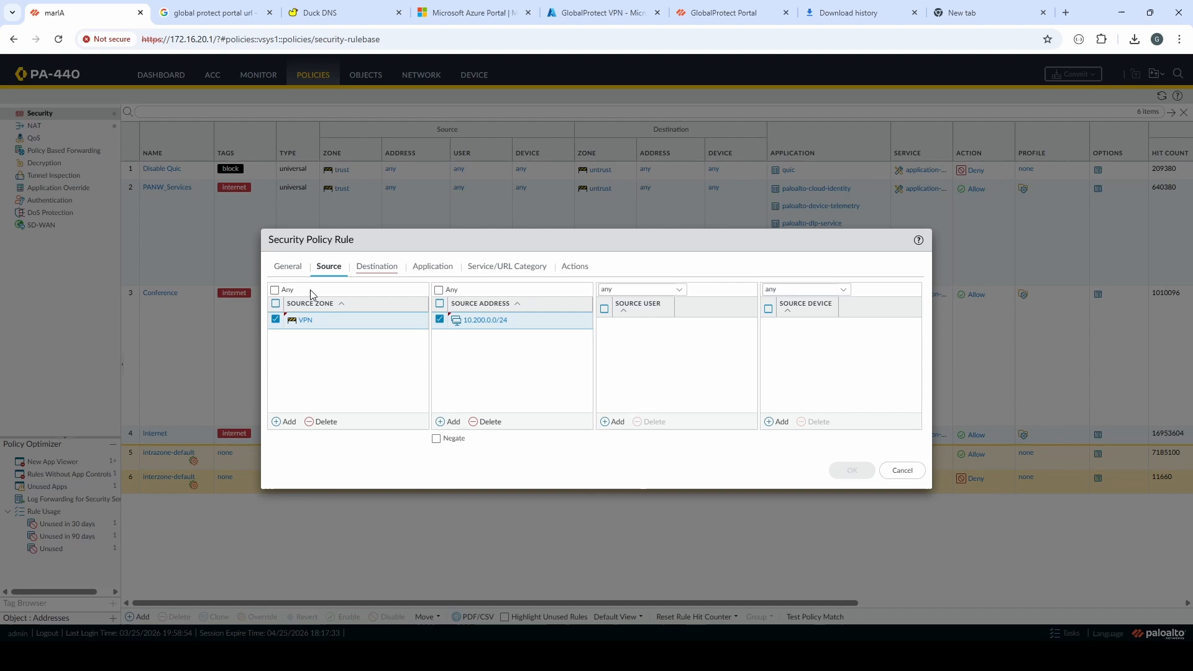
Set the destination zone of the Allow VPN rule to trust
{"action": "left_click", "coordinate": [361, 267]}
{"action": "left_click", "coordinate": [290, 423]}
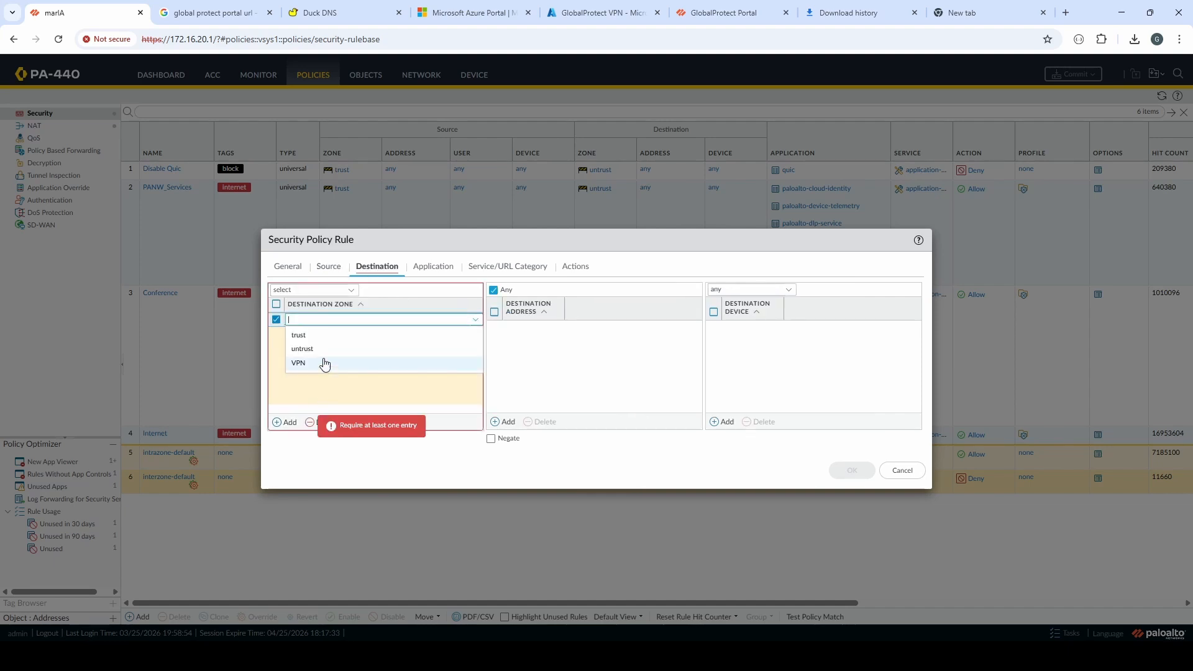
{"action": "left_click", "coordinate": [313, 338]}
Set the Allow VPN rule to match any application and save the rule
{"action": "left_click", "coordinate": [437, 275]}
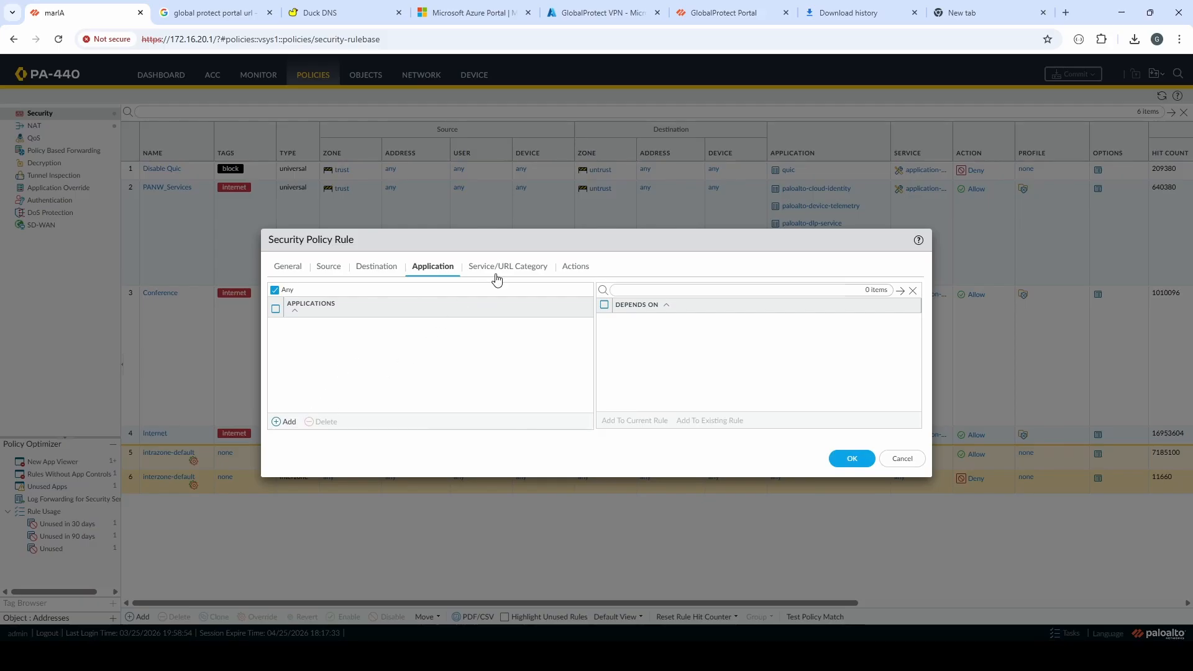
{"action": "left_click", "coordinate": [287, 421]}
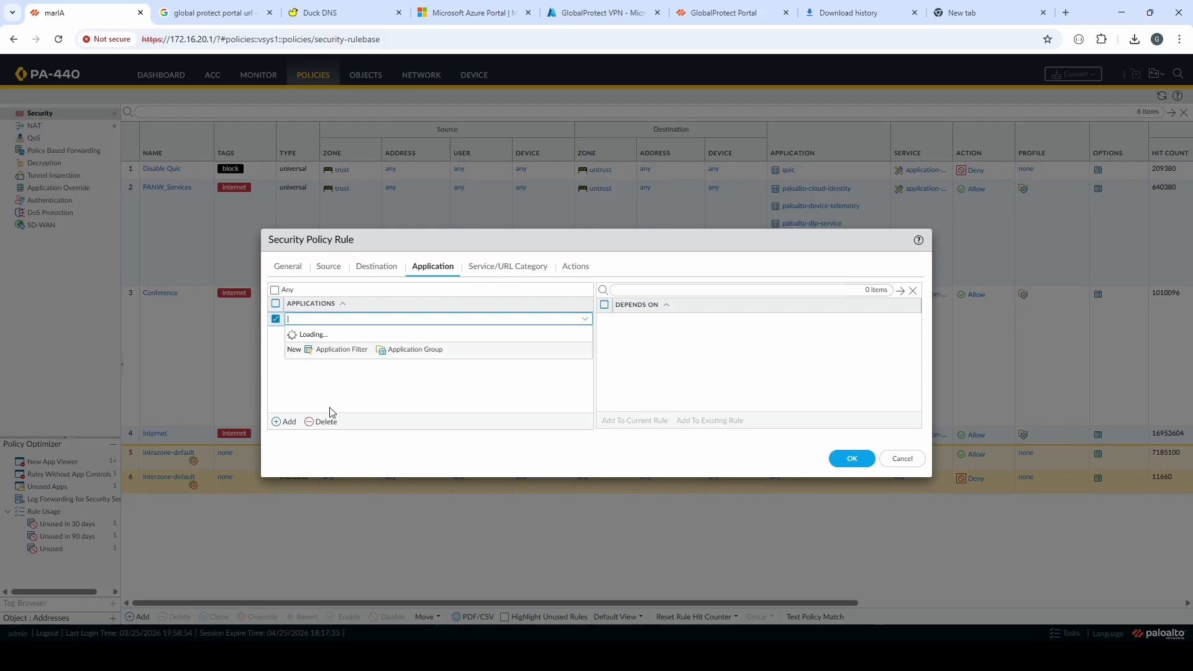
{"action": "scroll", "coordinate": [338, 403], "scroll_direction": "down", "scroll_amount": 3}
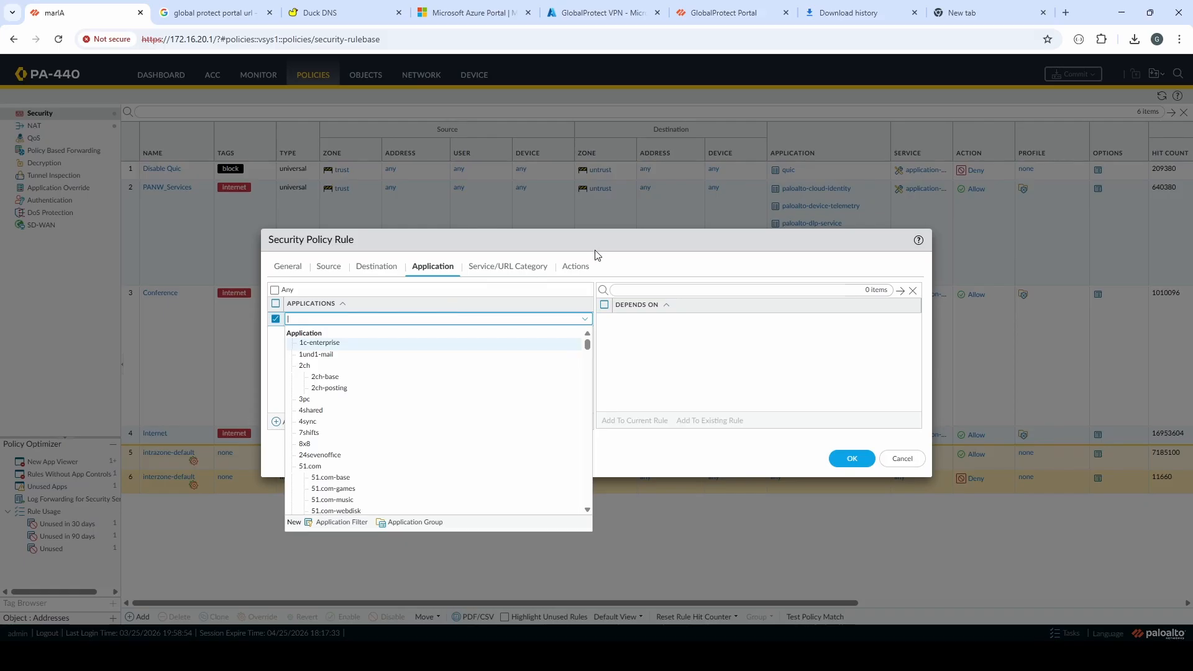
{"action": "left_click", "coordinate": [572, 271]}
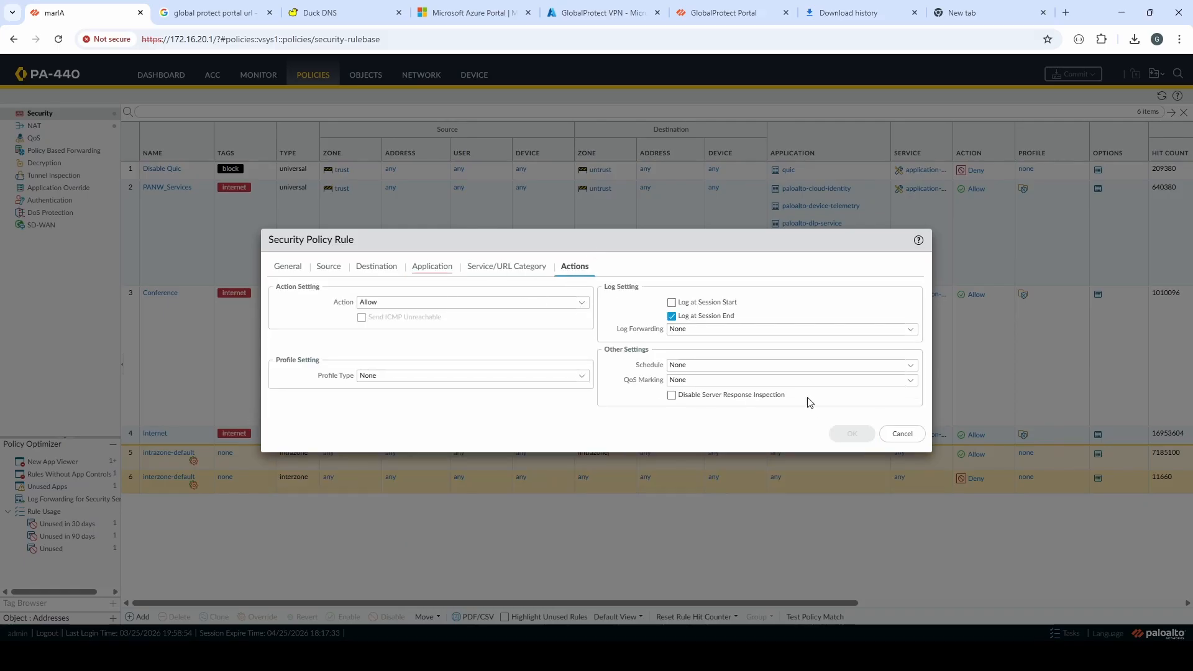
{"action": "left_click", "coordinate": [426, 270]}
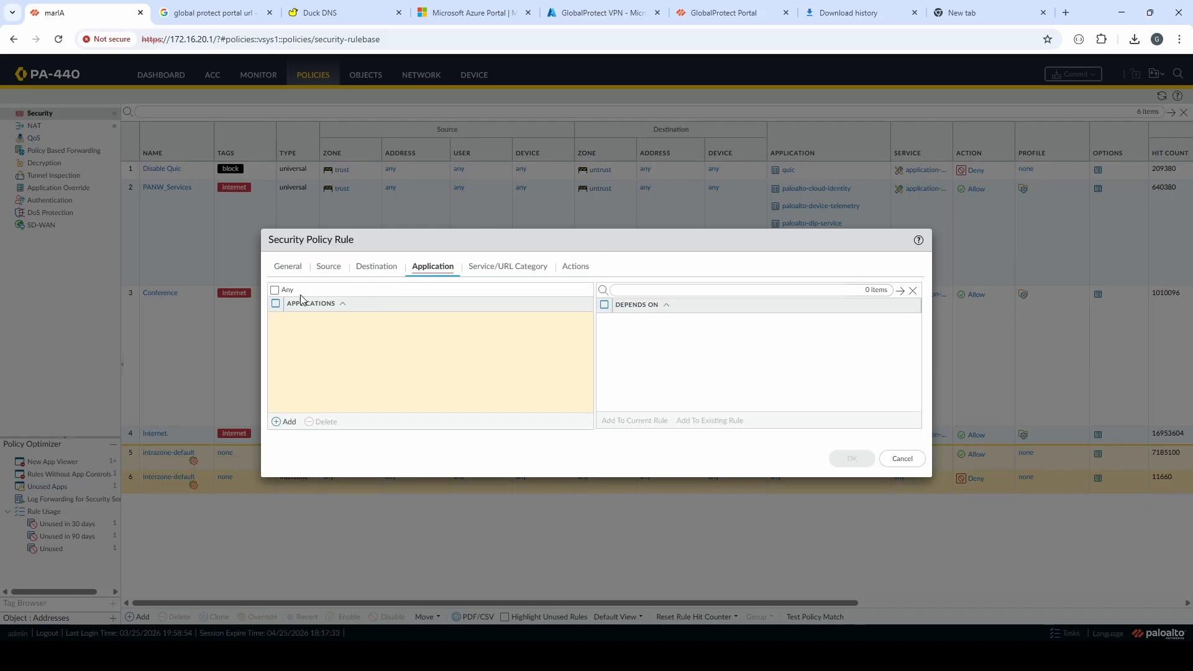
{"action": "left_click", "coordinate": [275, 290]}
{"action": "left_click", "coordinate": [850, 458]}
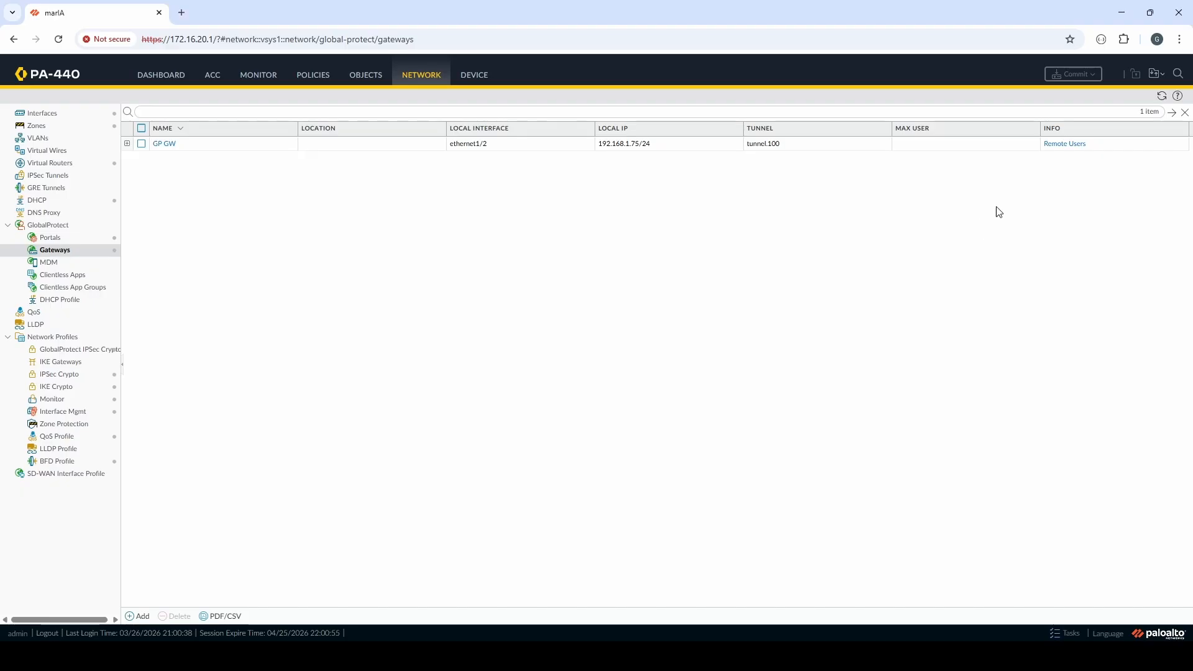
Check the current remote user information for the GP GW gateway, including the assigned private IP and tunnel type
{"action": "left_click", "coordinate": [1064, 144]}
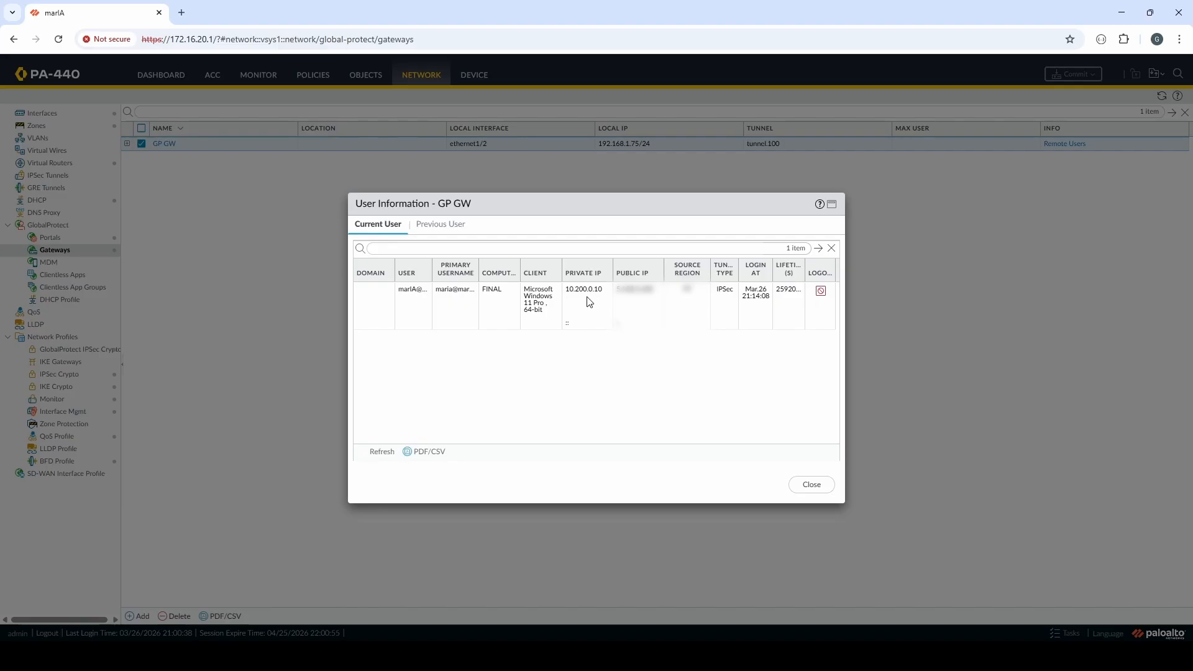
{"action": "left_click", "coordinate": [807, 484]}
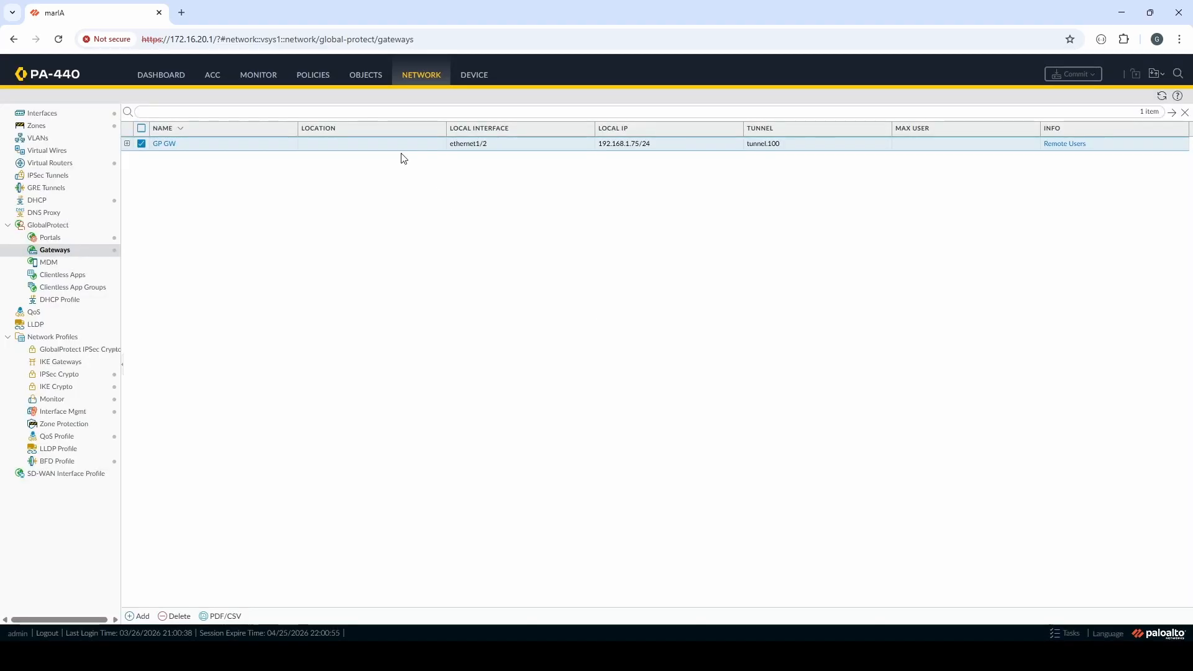
Review the system authentication, GlobalProtect and traffic logs for the VPN user's logins and sessions
{"action": "left_click", "coordinate": [254, 77]}
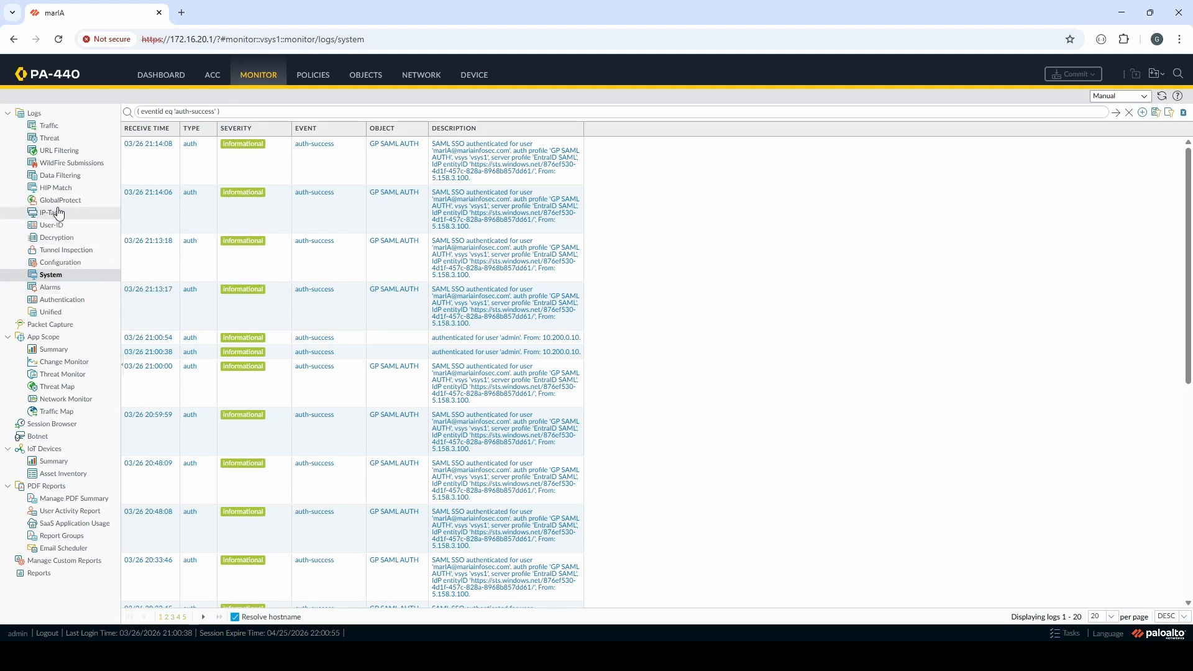
{"action": "left_click", "coordinate": [60, 201]}
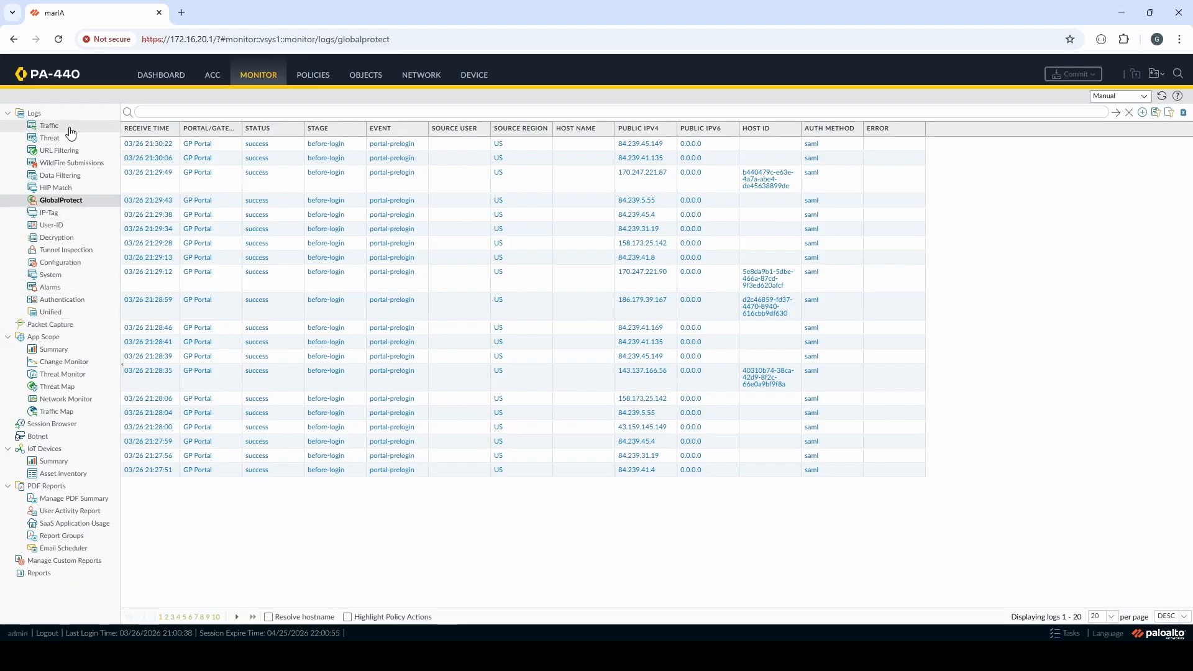
{"action": "left_click", "coordinate": [50, 126]}
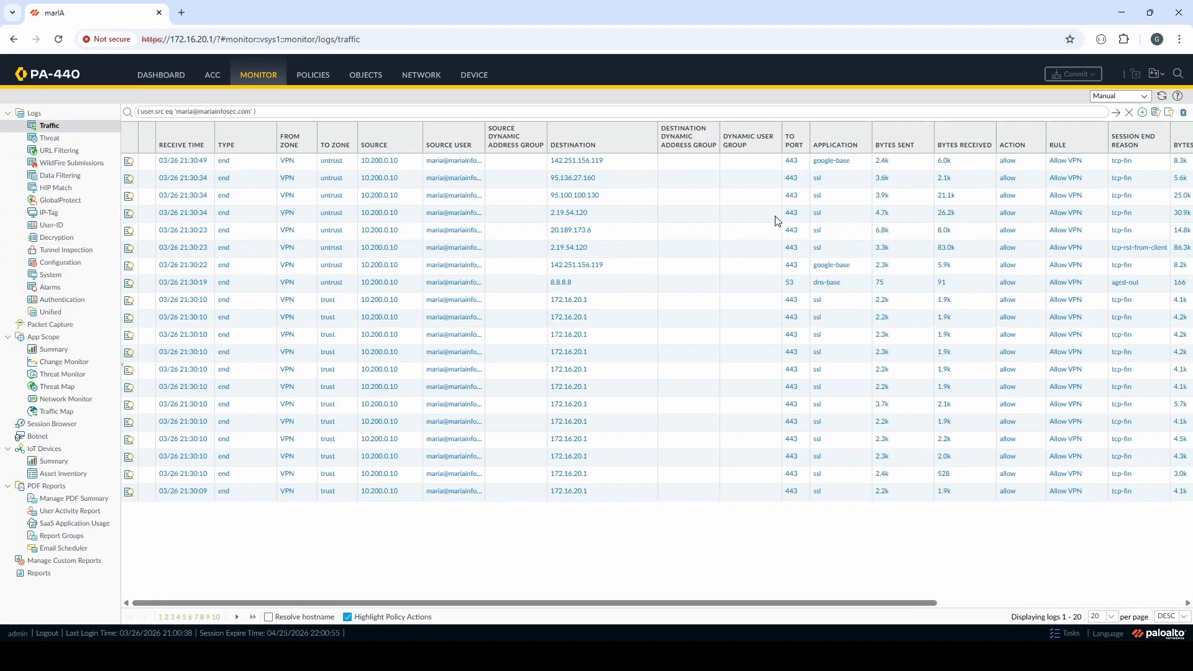